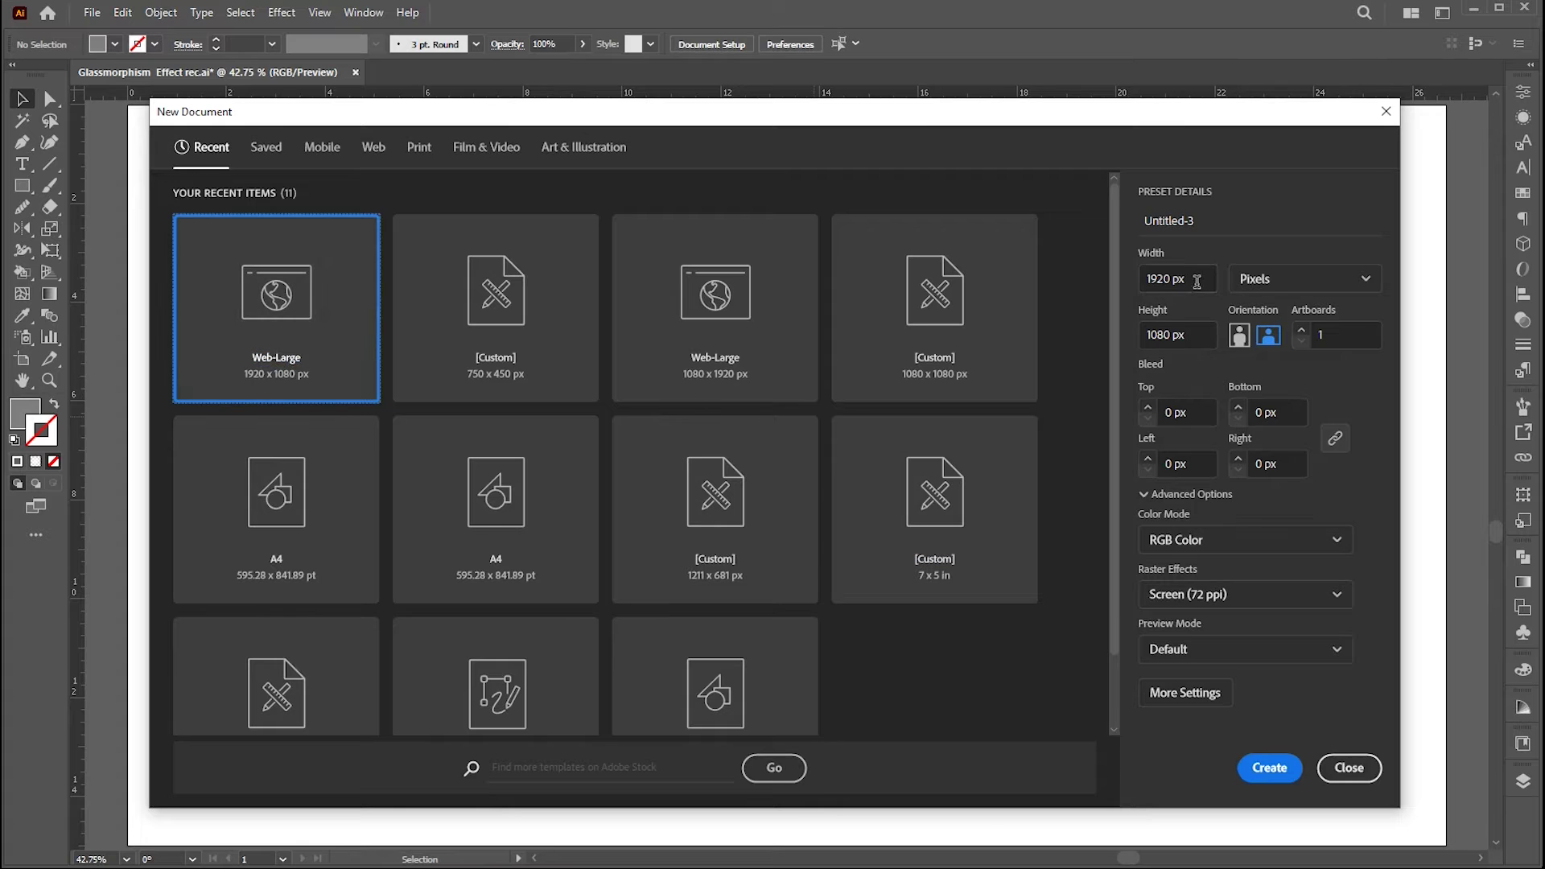
Create a new landscape document of 1920 x 1080 px in RGB color mode
click(1196, 281)
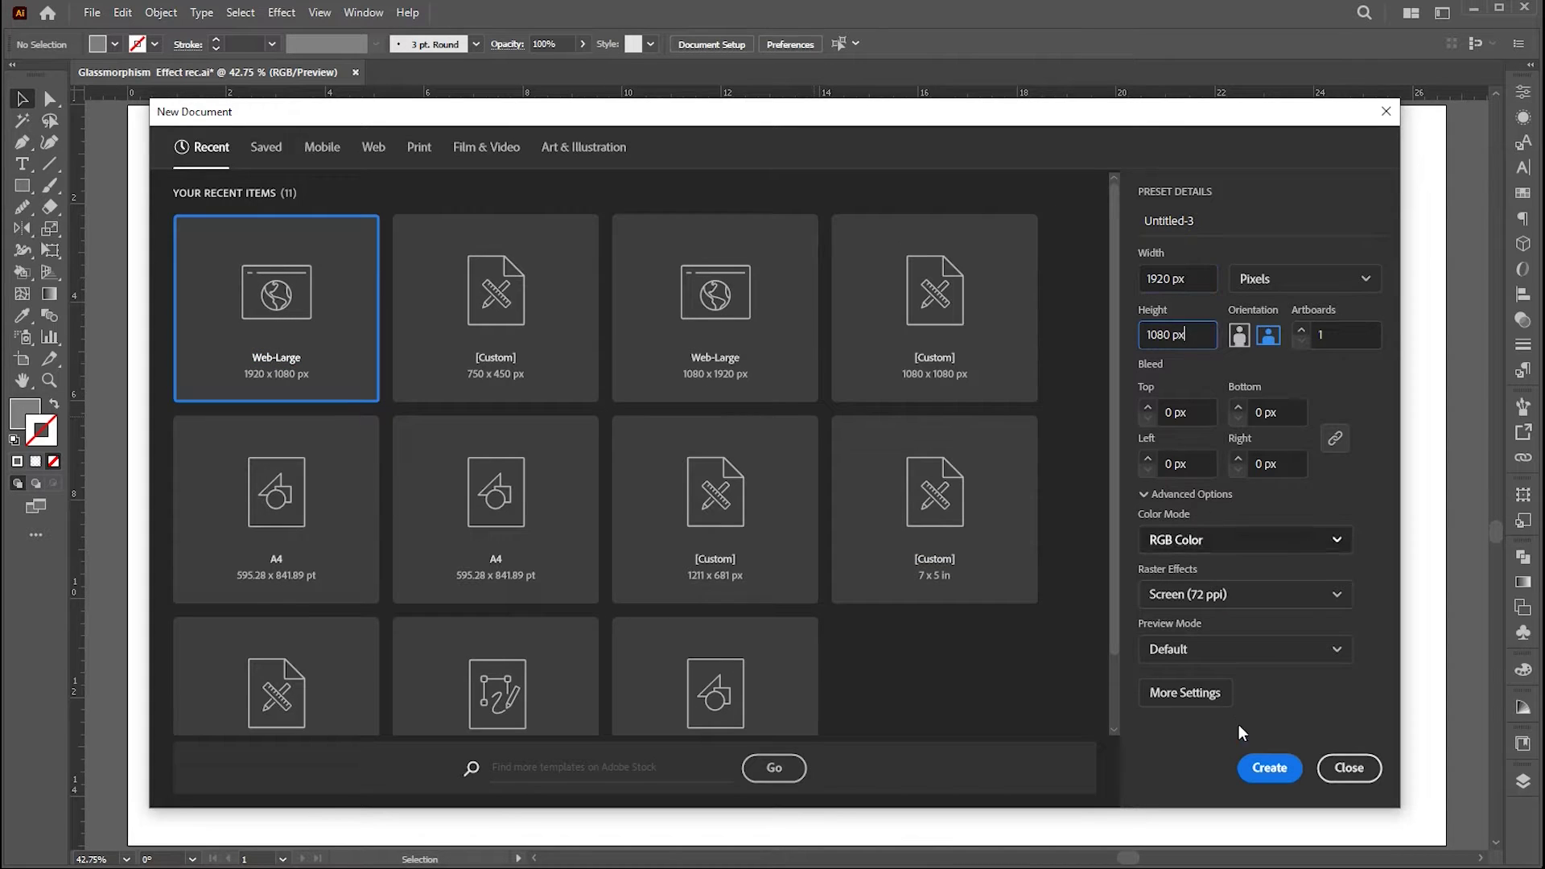
click(1267, 767)
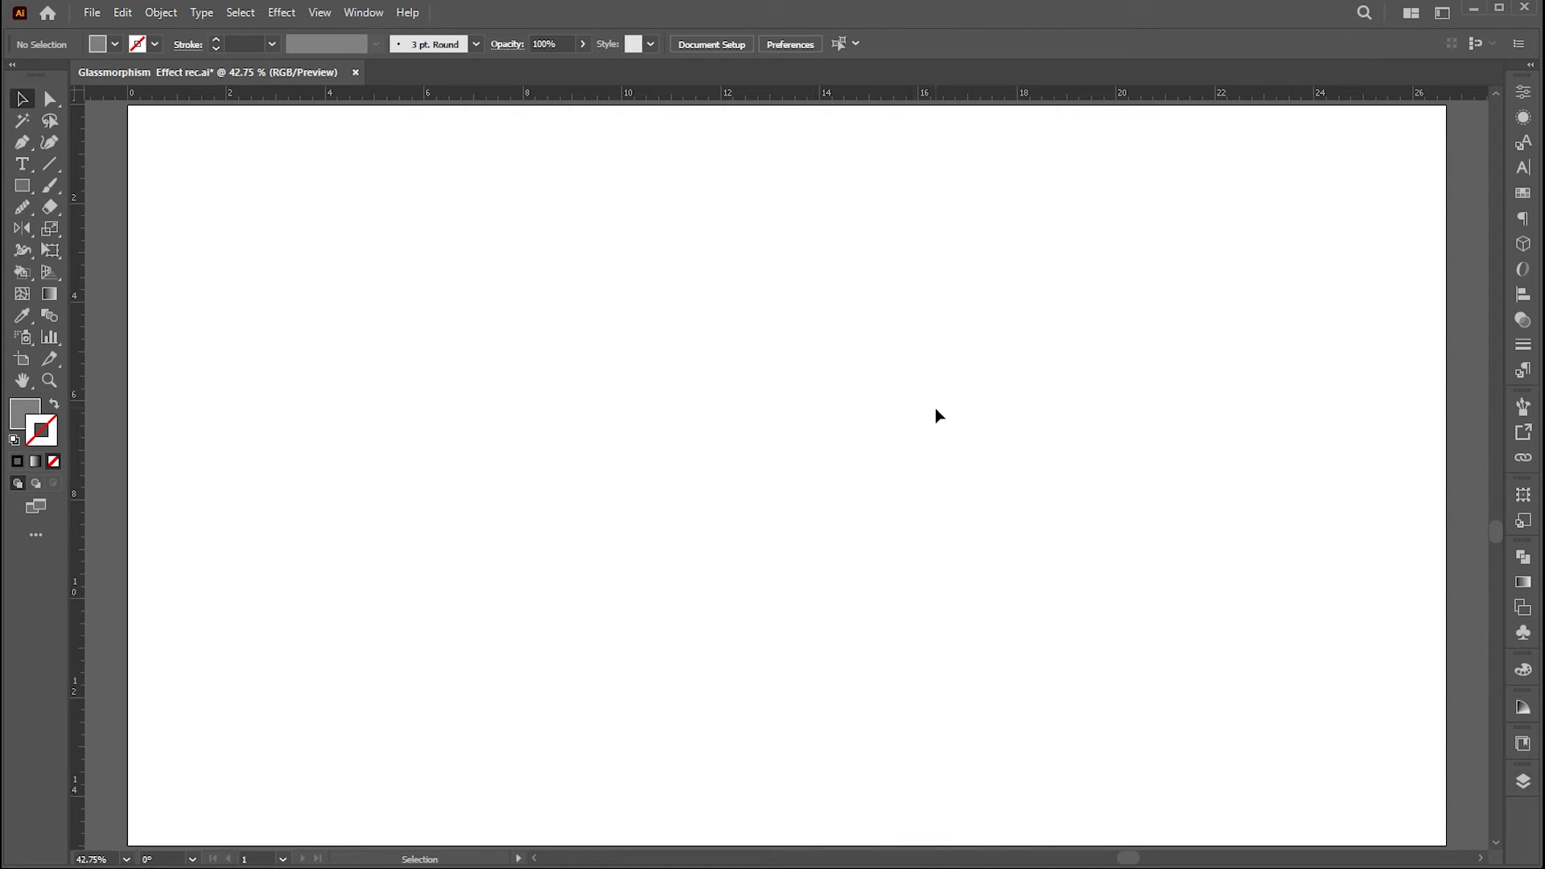
Examine the five palette swatches and their hex codes above the artboard
key(z)
drag(931, 413, 890, 493)
key(v)
drag(1066, 155, 512, 251)
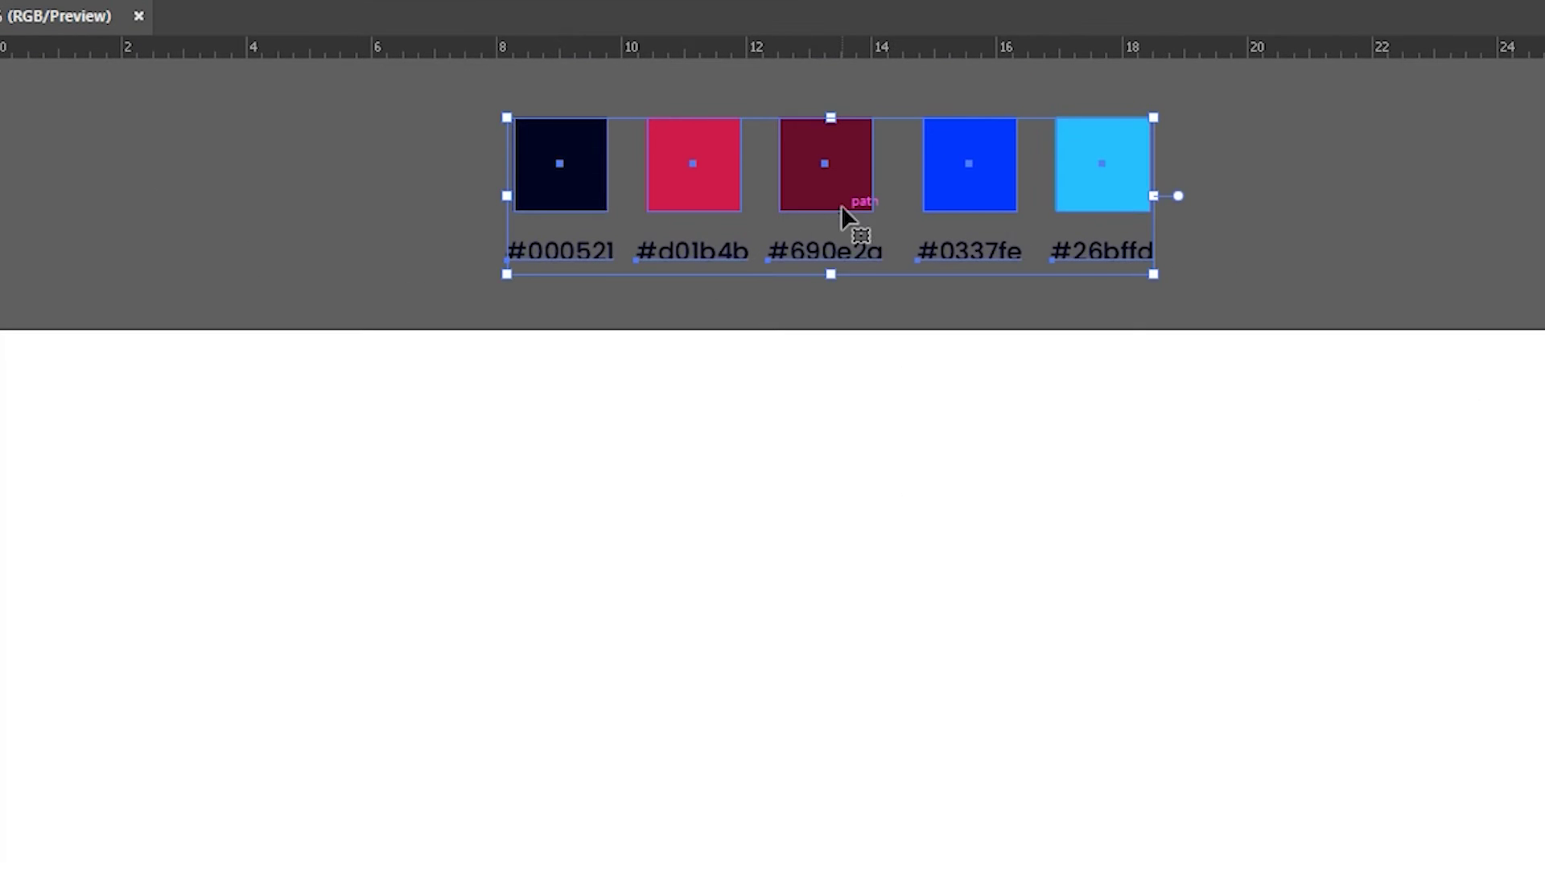
click(855, 399)
scroll(849, 391, down, 3)
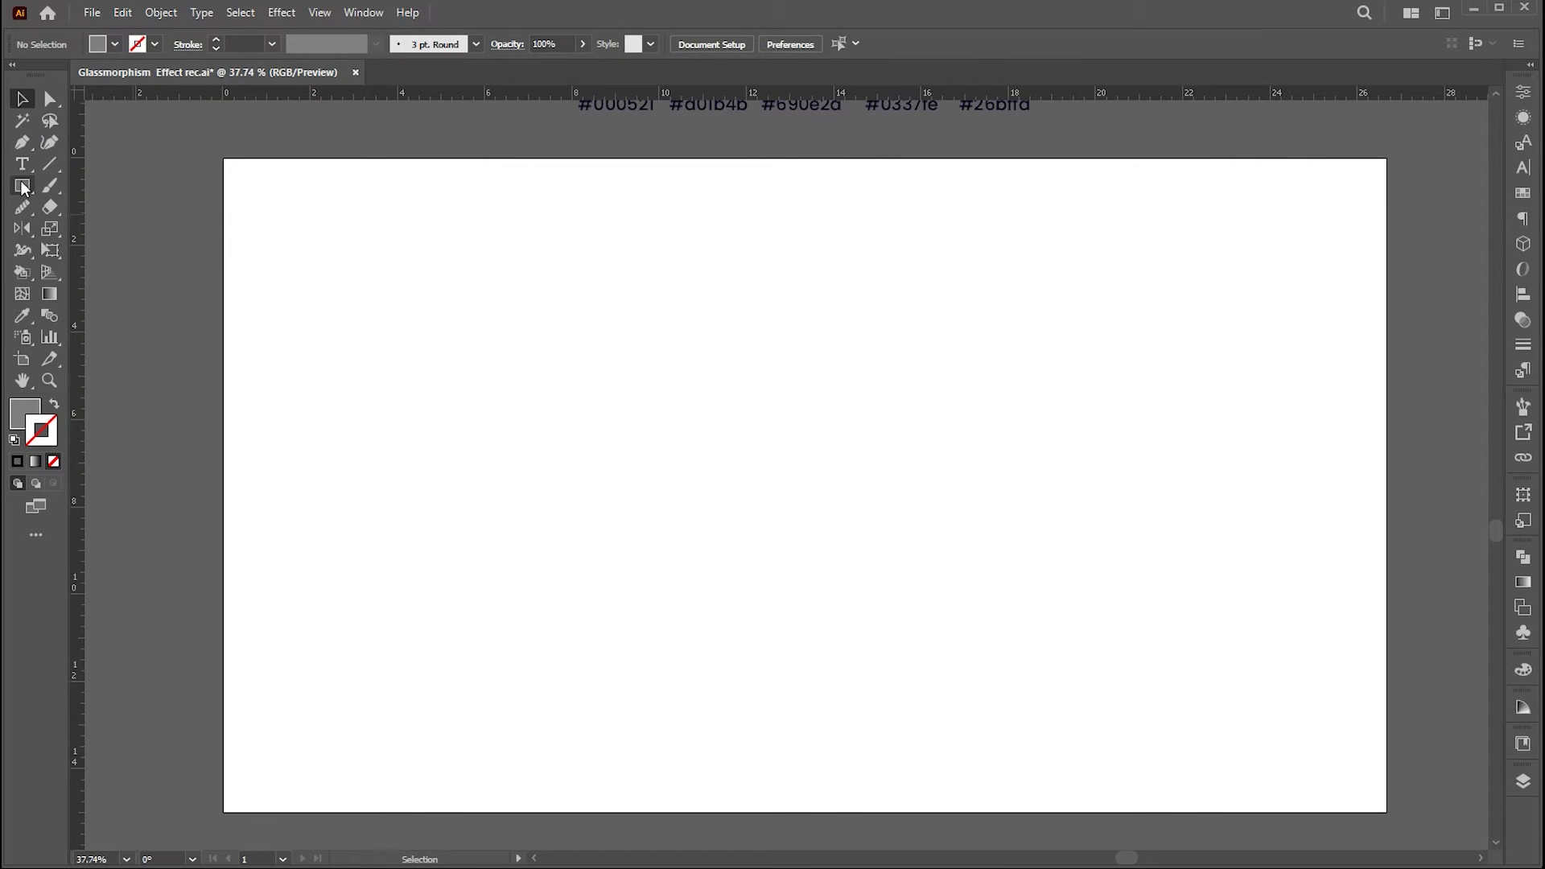
Draw a rectangle covering the whole artboard and fill it with the dark navy #000521 sampled from the palette swatch
click(24, 187)
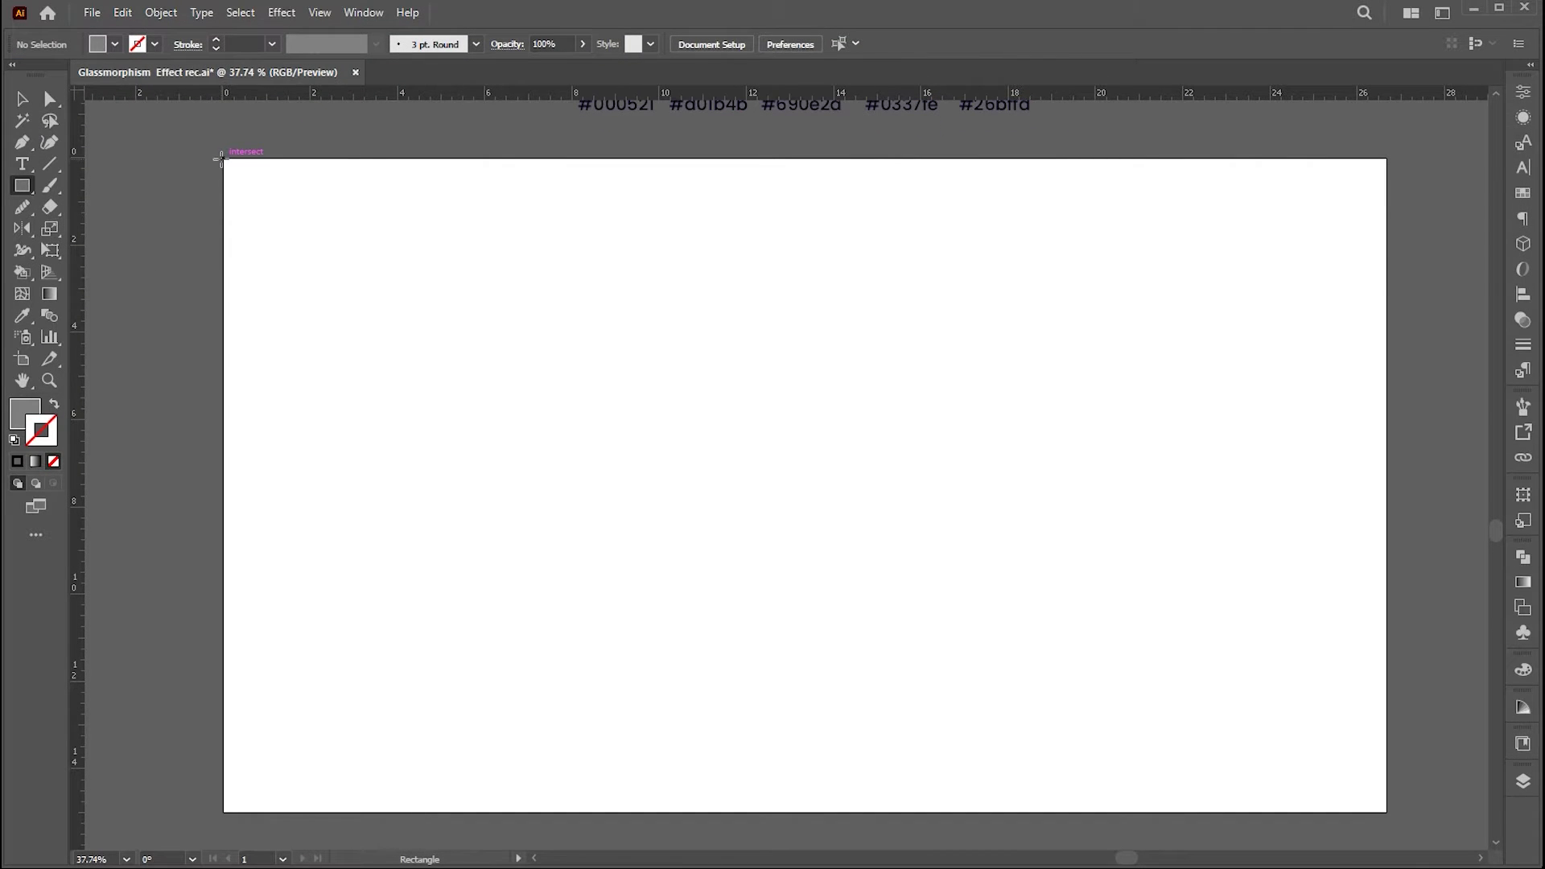
drag(223, 158, 1386, 811)
drag(1290, 572, 1254, 668)
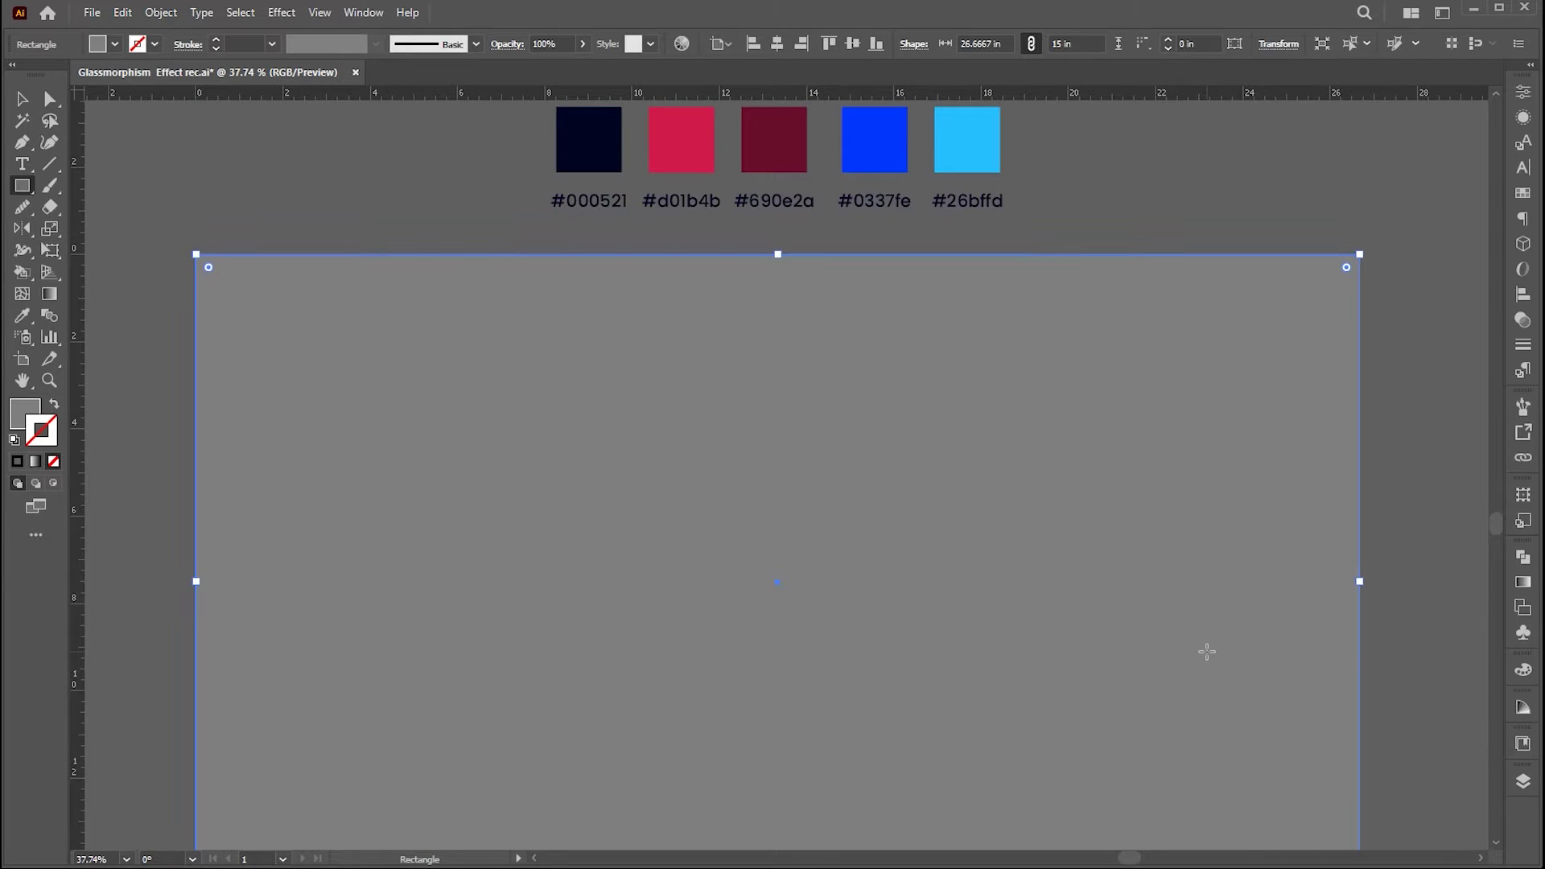
click(23, 316)
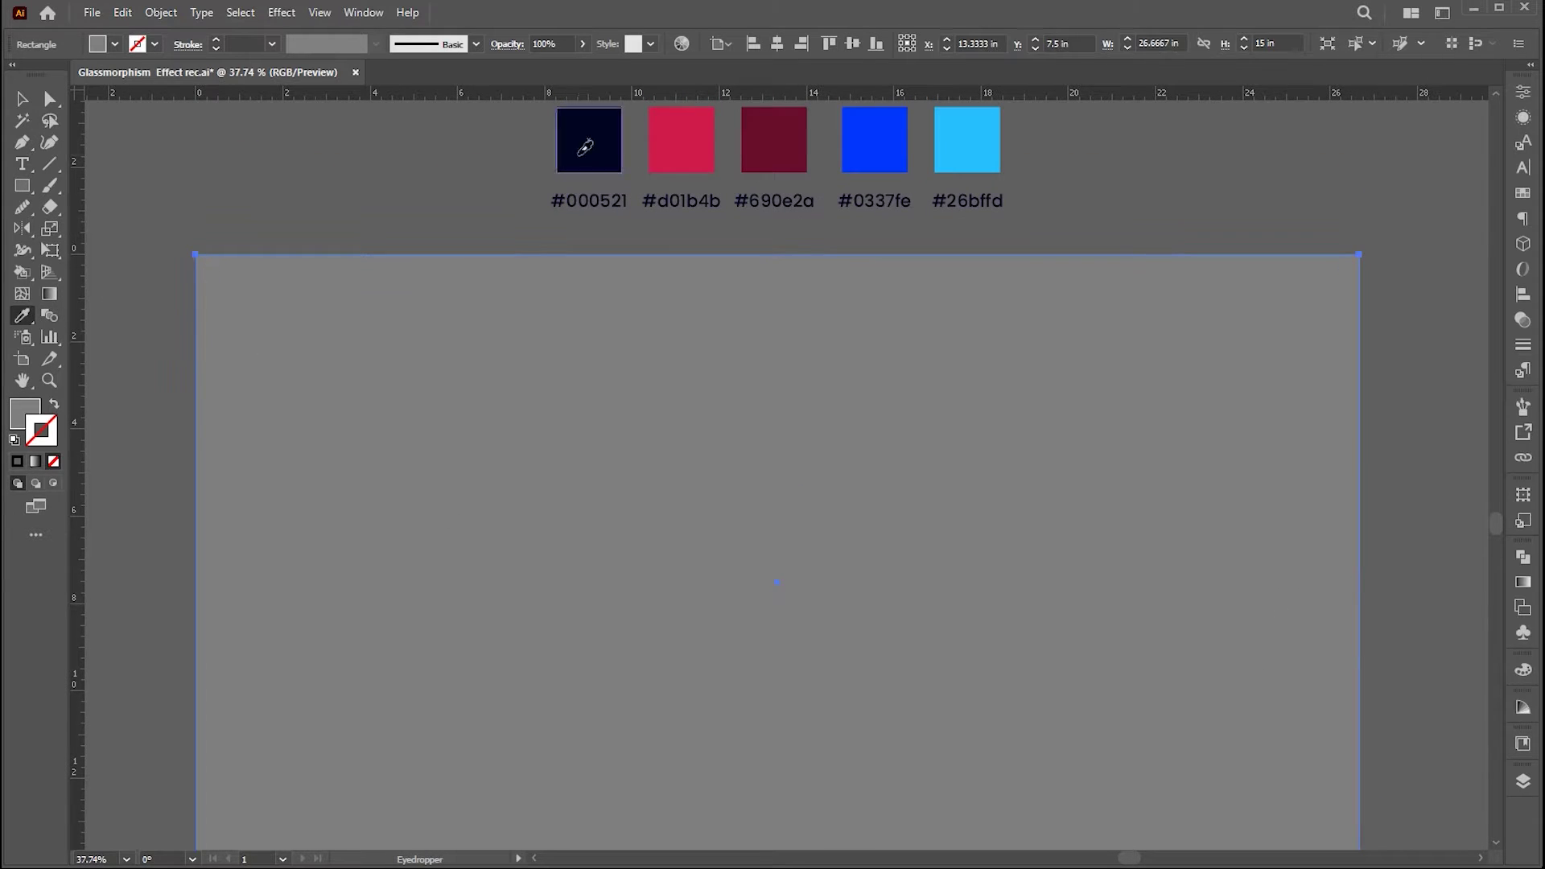
click(586, 147)
Lock the navy background rectangle
key(v)
click(161, 12)
mouse_move(208, 161)
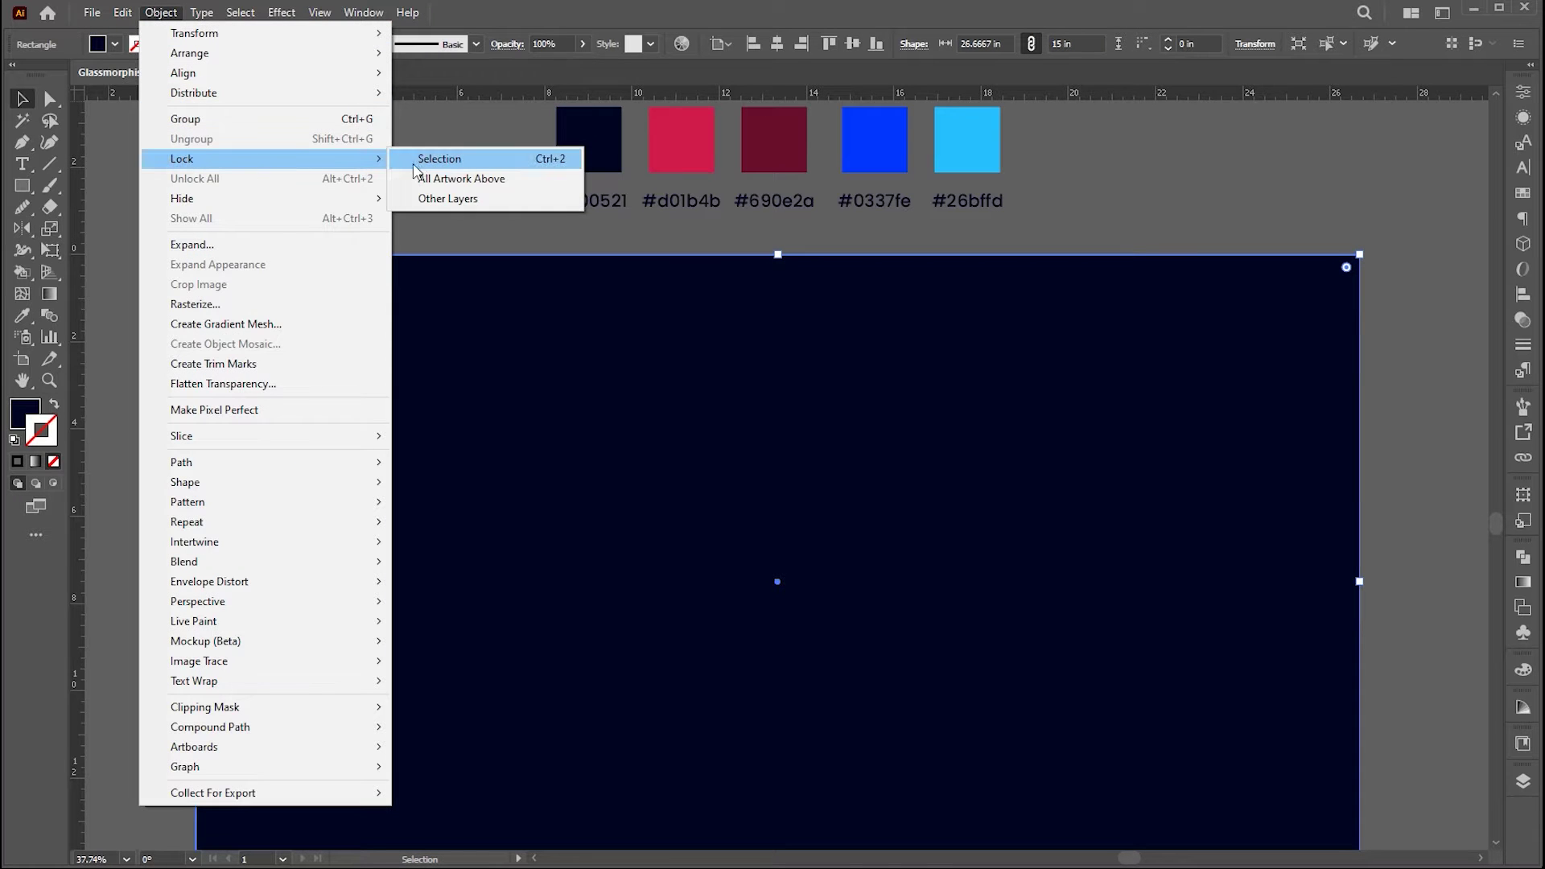
click(419, 167)
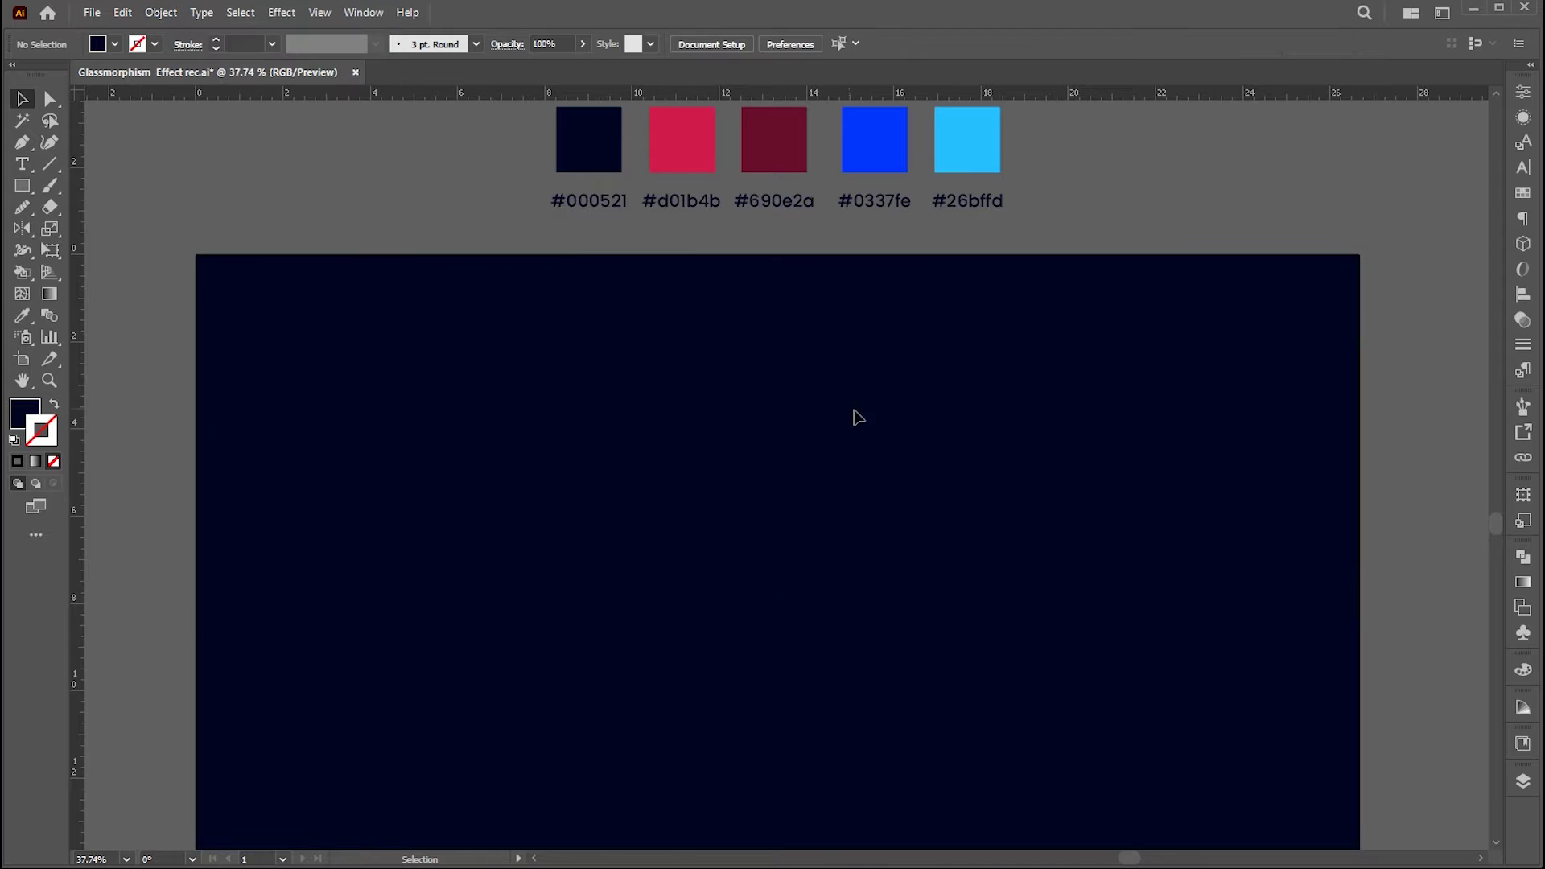
Draw a circle about 4.29 in wide on the artboard, left of center, and fill it with white
drag(810, 431, 814, 328)
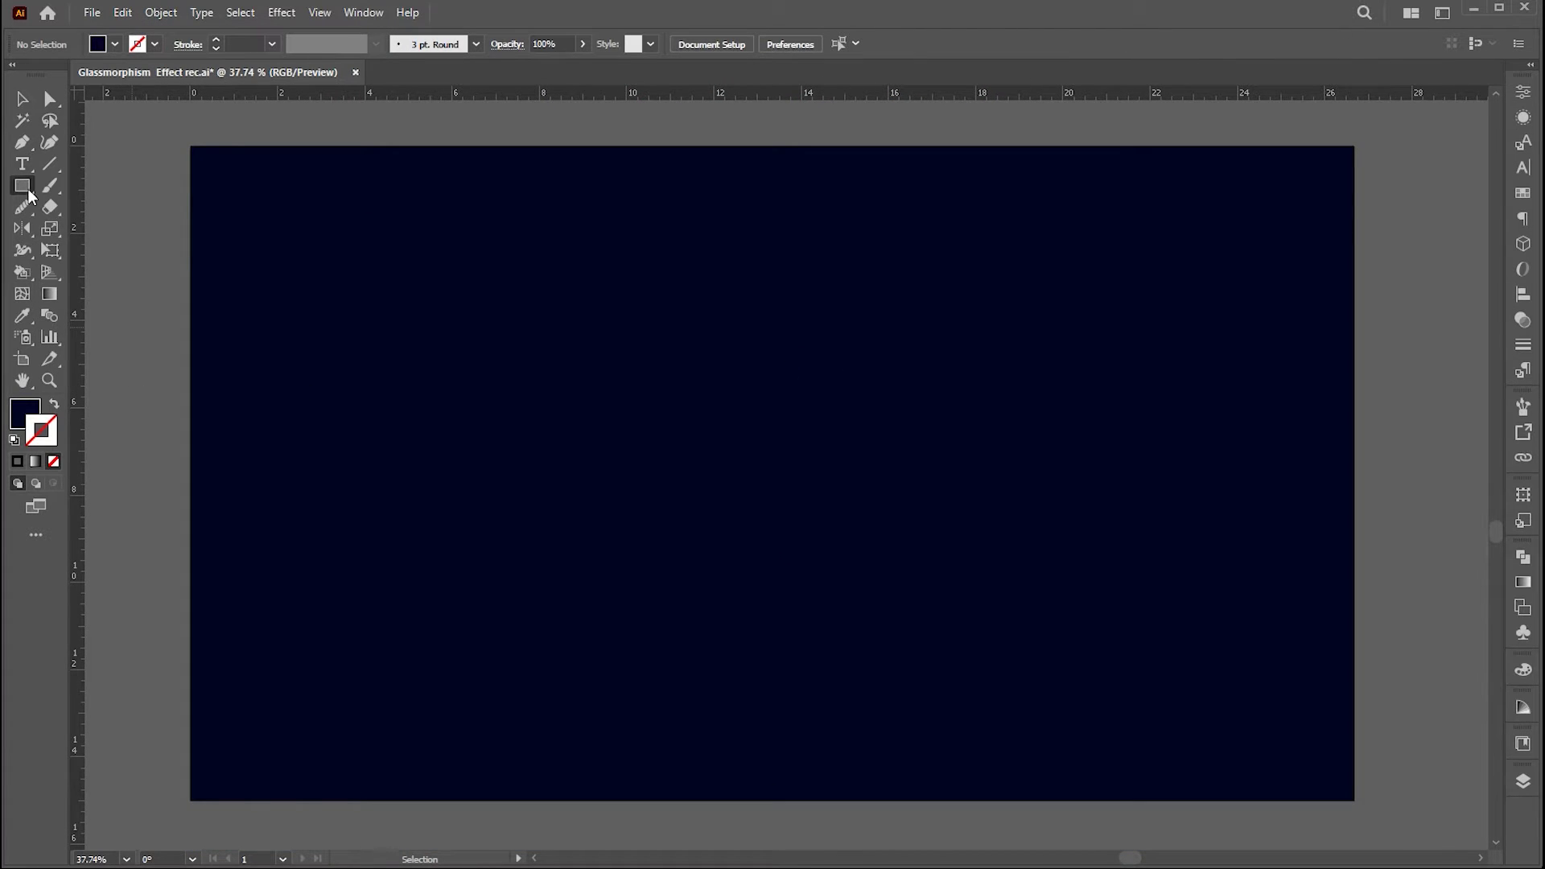
drag(23, 186, 145, 230)
drag(574, 386, 762, 568)
double_click(33, 415)
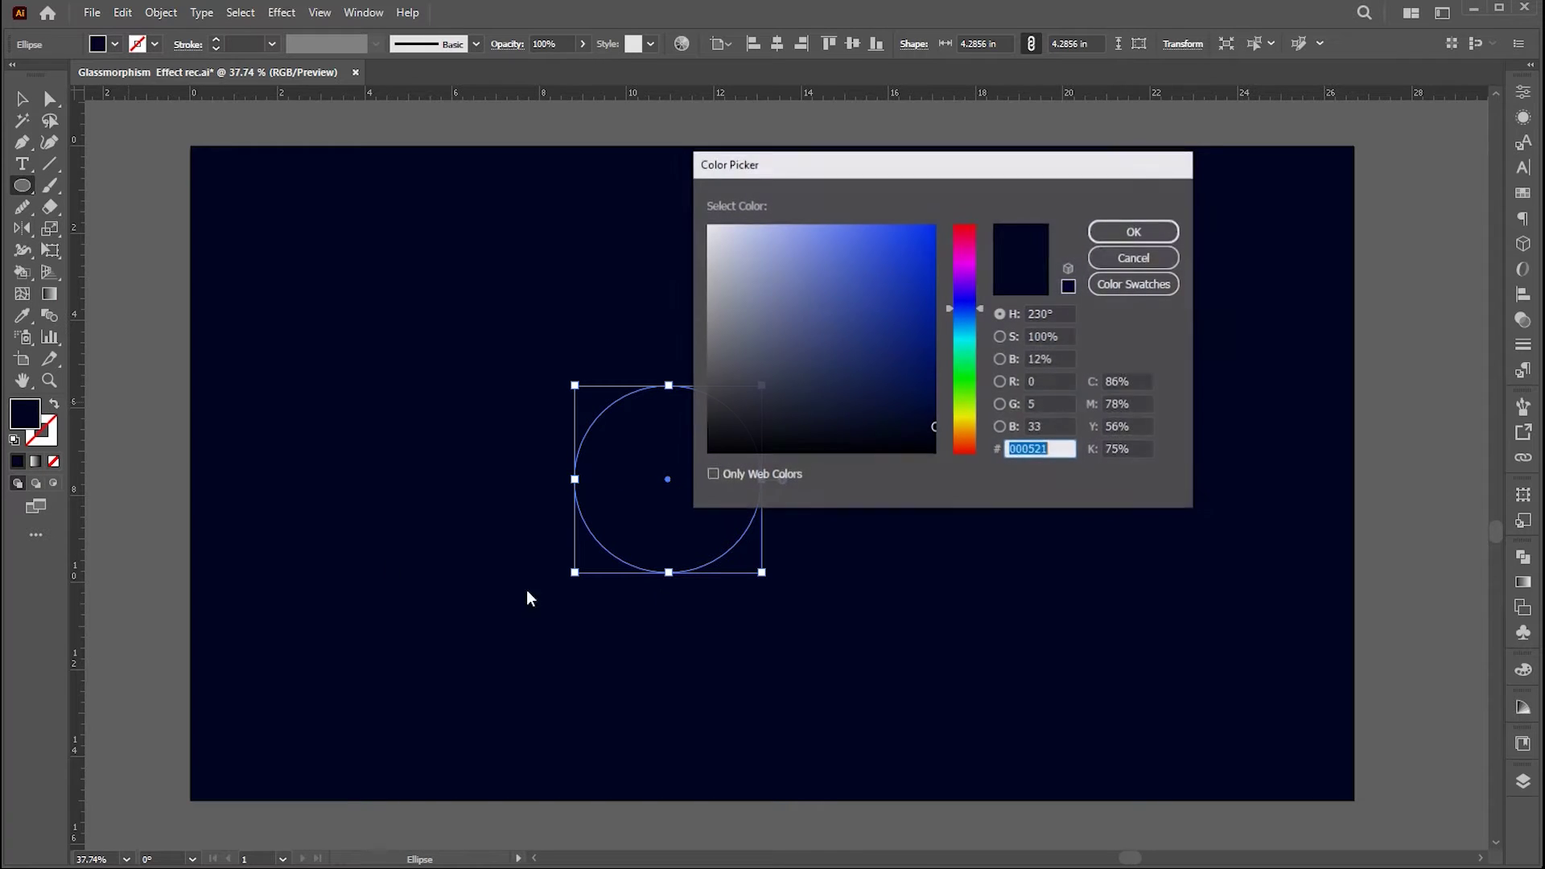
drag(744, 270, 708, 226)
click(1120, 237)
key(v)
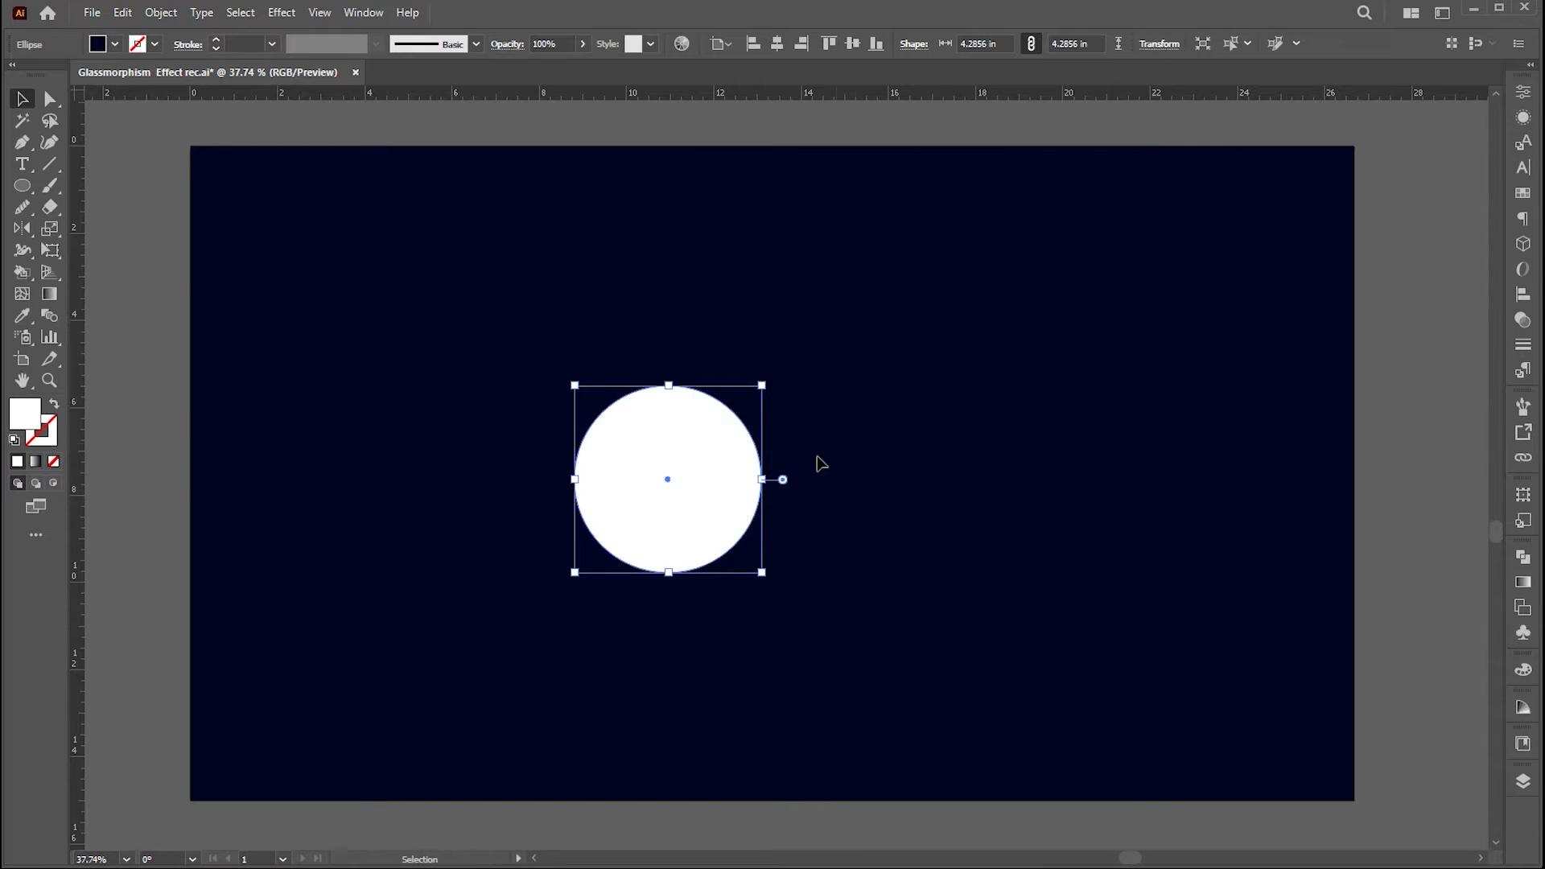
Enlarge the circle to about 6.69 in and duplicate it so the two circles touch side by side
drag(763, 480, 818, 491)
drag(760, 487, 838, 424)
Swap fill and stroke on both circles and set their white outlines to 5 pt
drag(1040, 301, 208, 467)
click(55, 404)
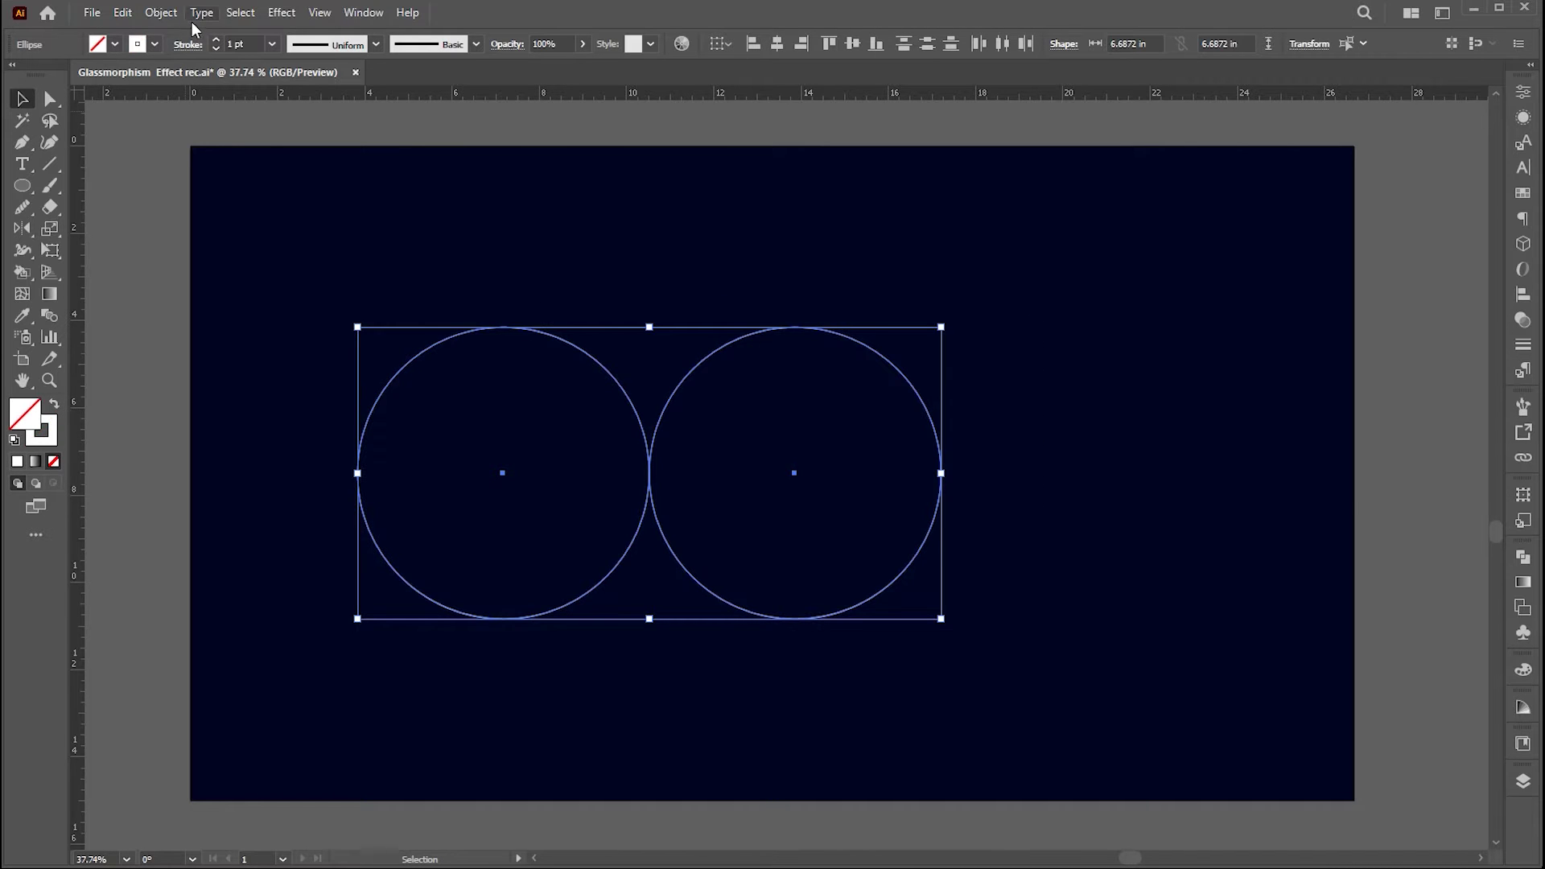
scroll(239, 42, up, 4)
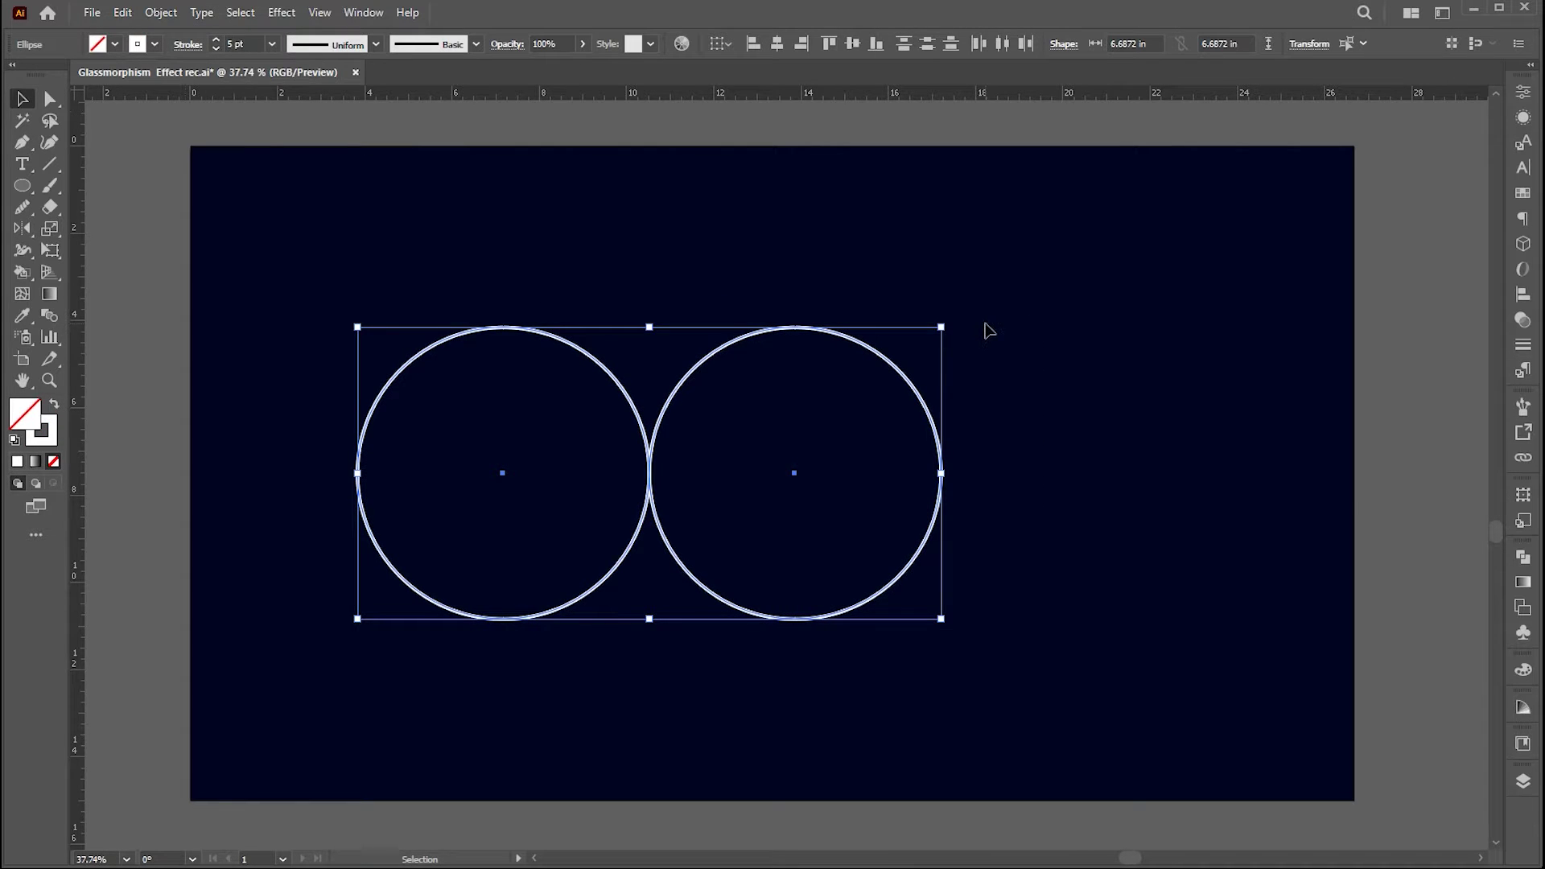
click(982, 324)
Delete the second circle's top anchor point and the first circle's bottom anchor point, leaving an S-shaped pair of arcs
click(49, 99)
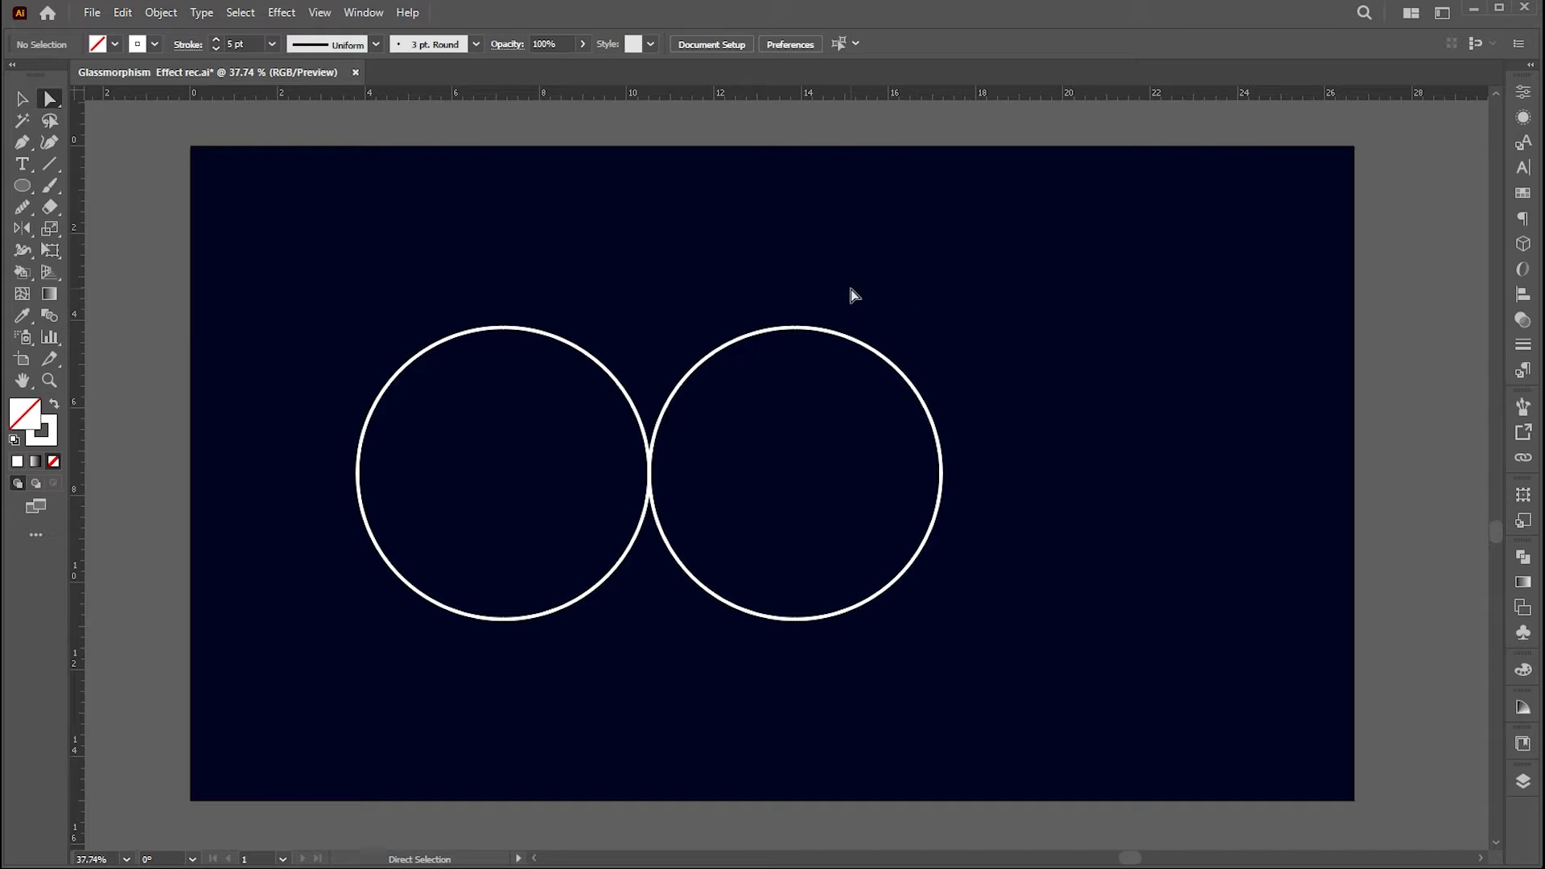
drag(852, 292, 788, 371)
key(Delete)
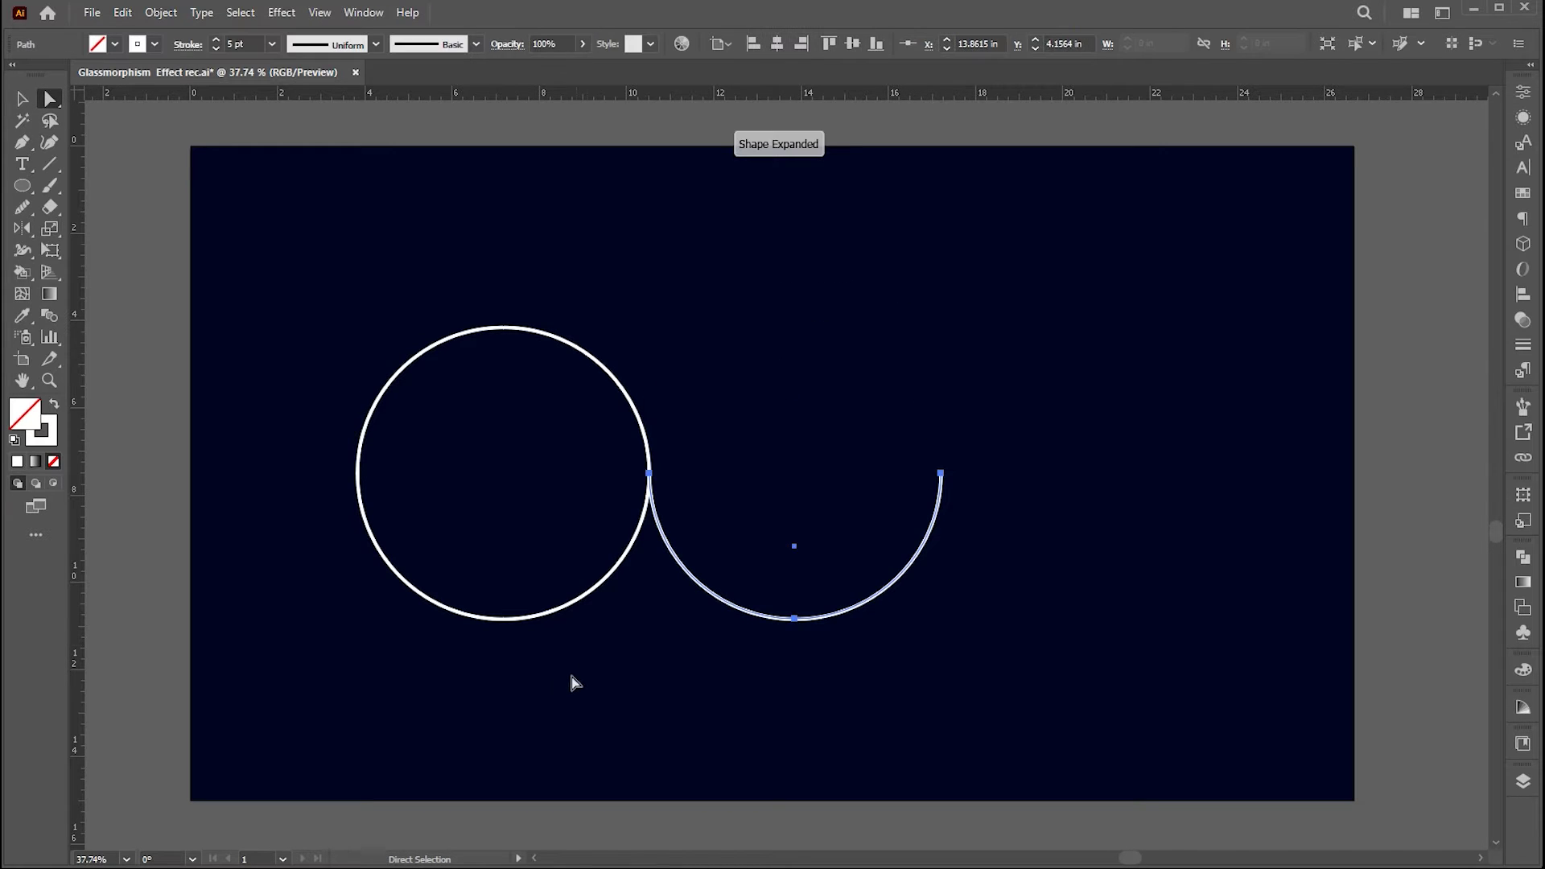
drag(554, 680, 458, 572)
key(Delete)
click(810, 400)
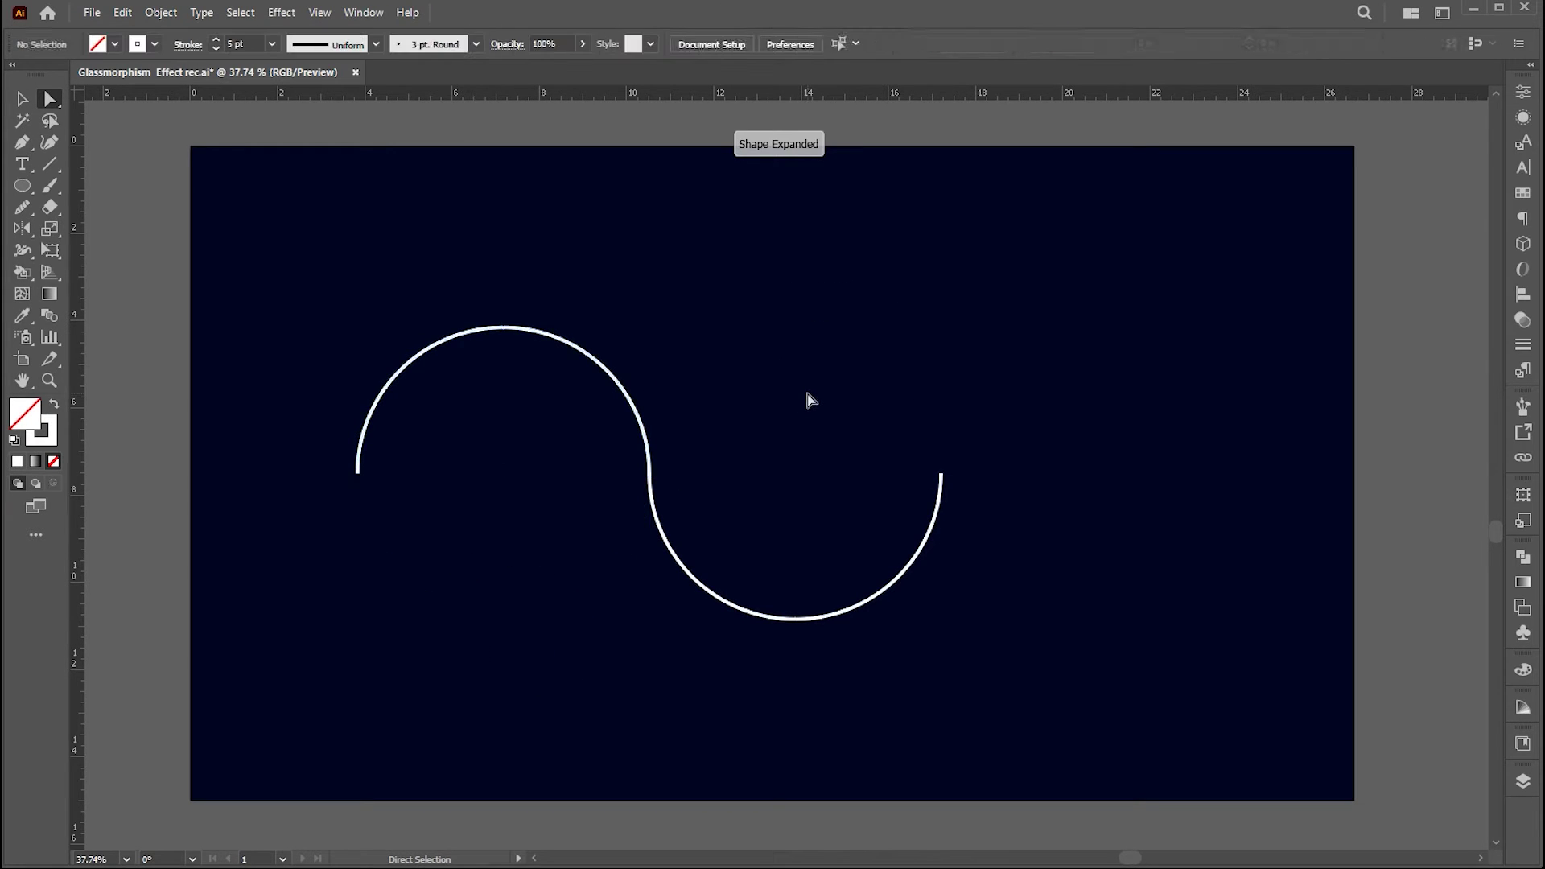
Join the two arcs at their adjacent endpoints into one continuous path
key(v)
key(z)
mouse_move(659, 515)
mouse_down()
mouse_move(719, 483)
mouse_move(648, 532)
mouse_up()
key(v)
click(50, 101)
drag(652, 400, 602, 445)
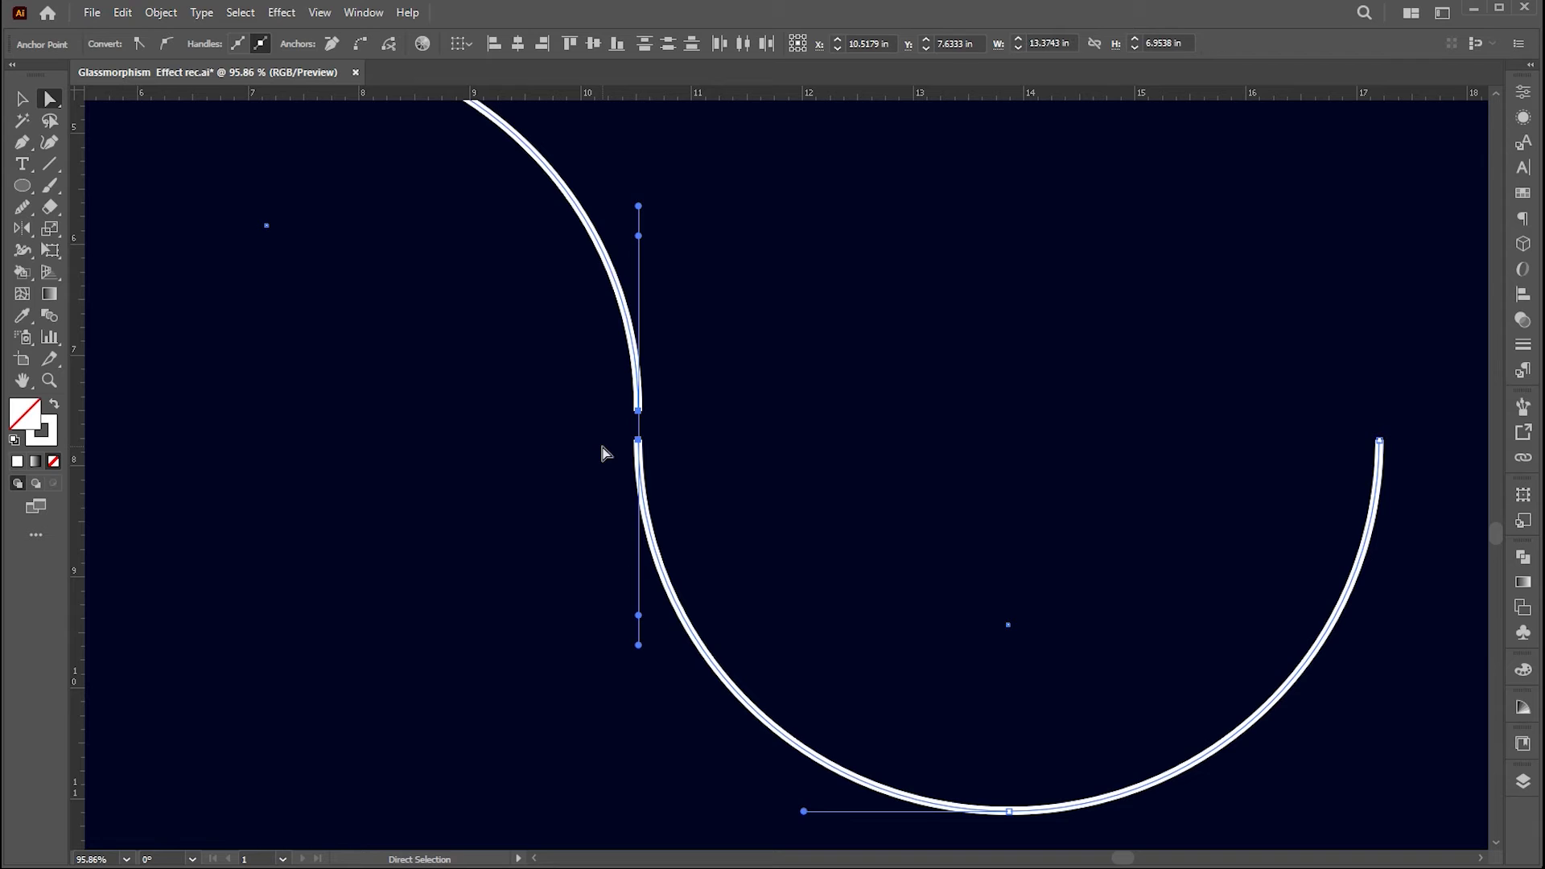
key(v)
key(ctrl+j)
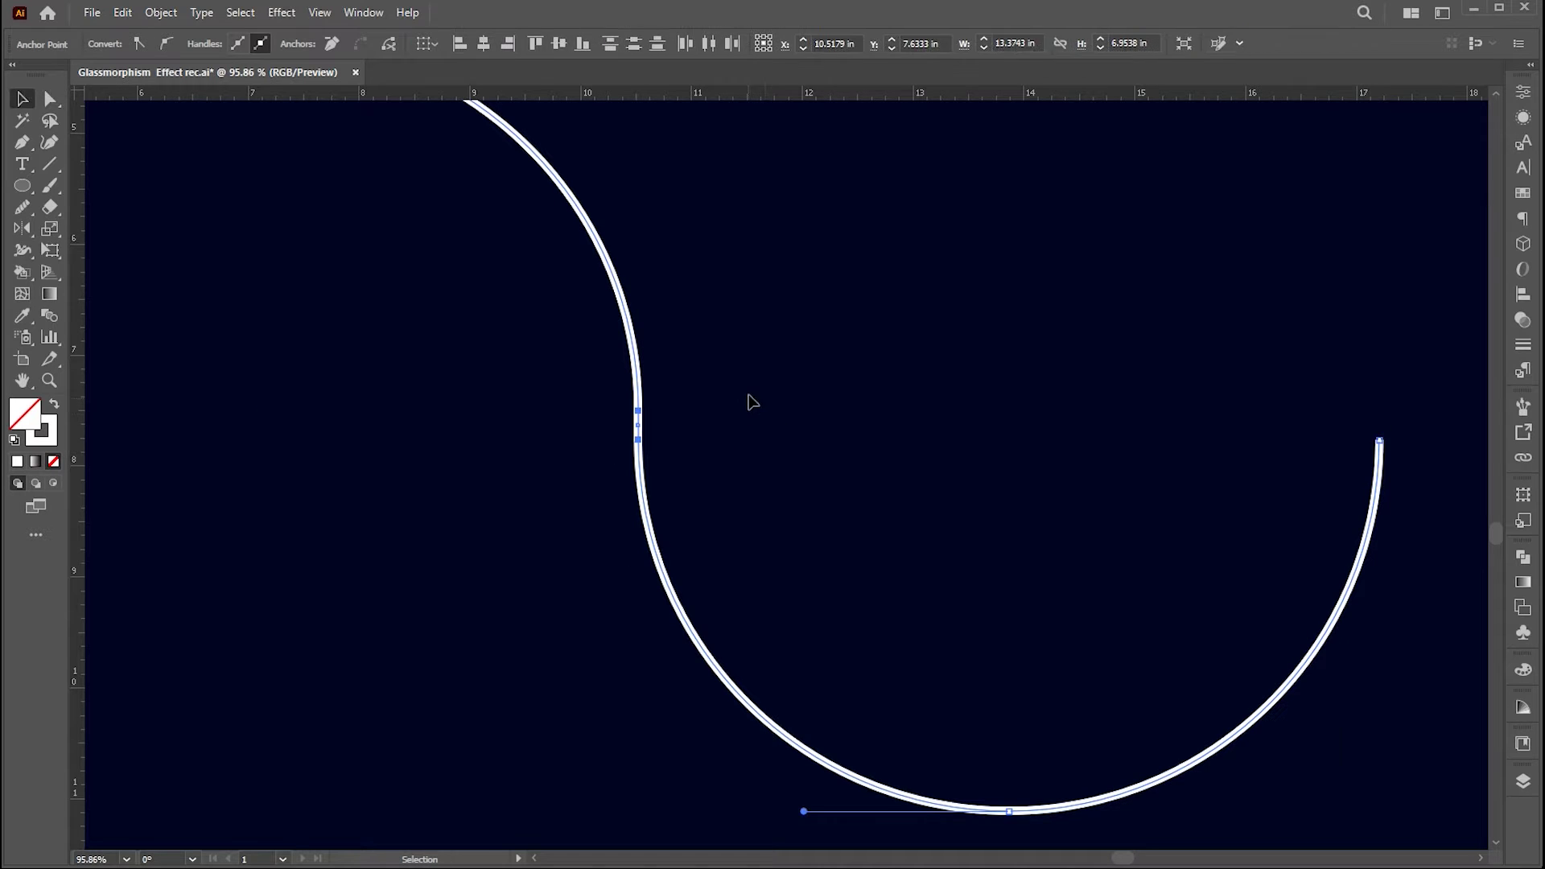
click(728, 366)
Smooth the S-curve around the joined section with the Smooth tool
click(636, 504)
click(31, 209)
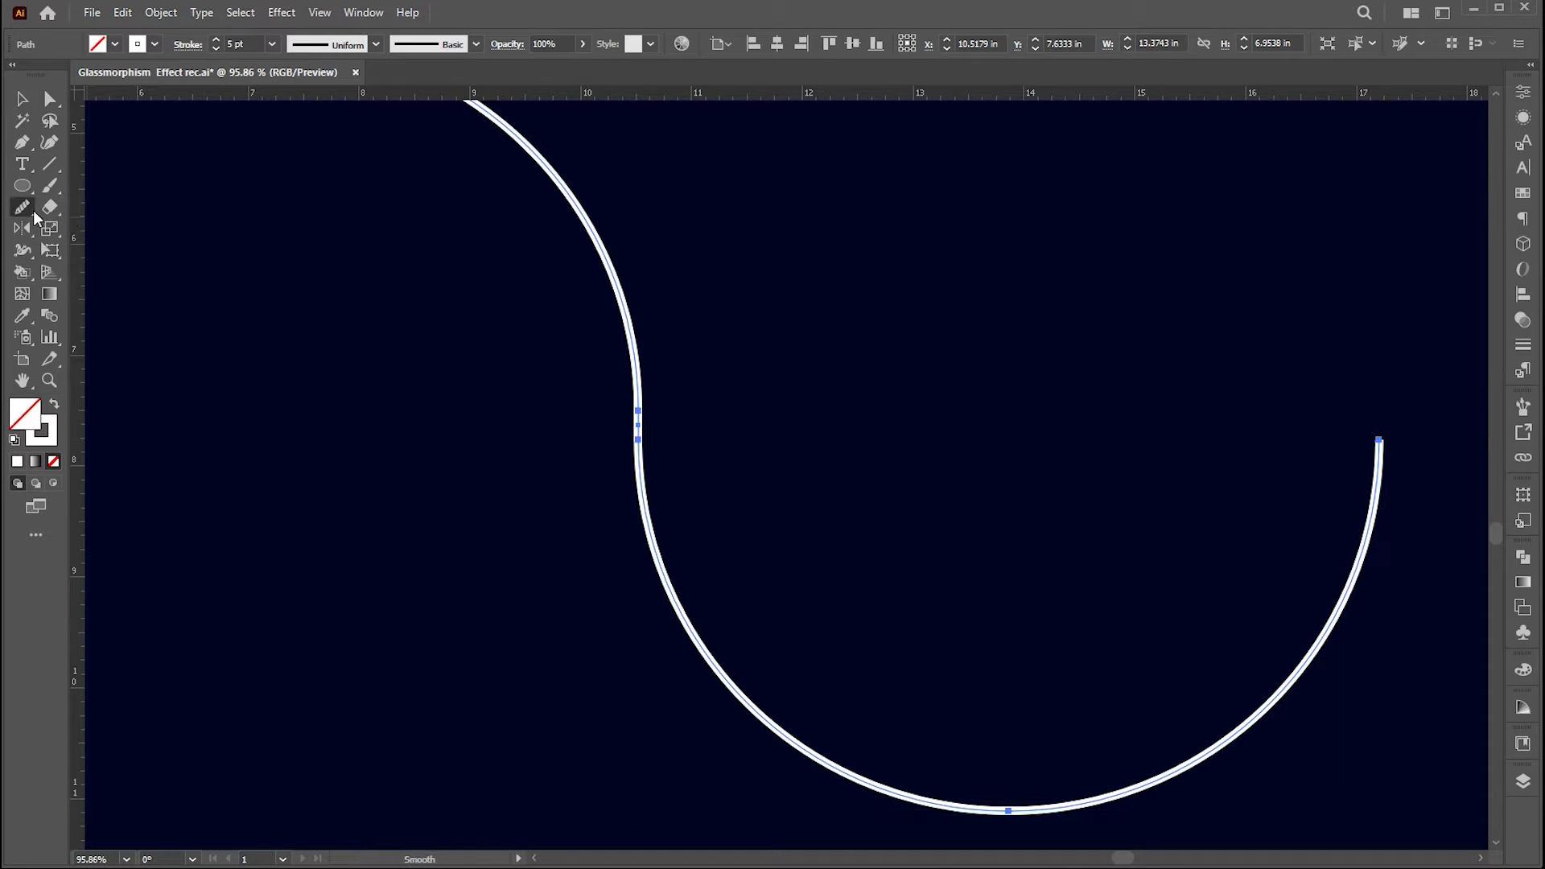
drag(651, 404, 634, 415)
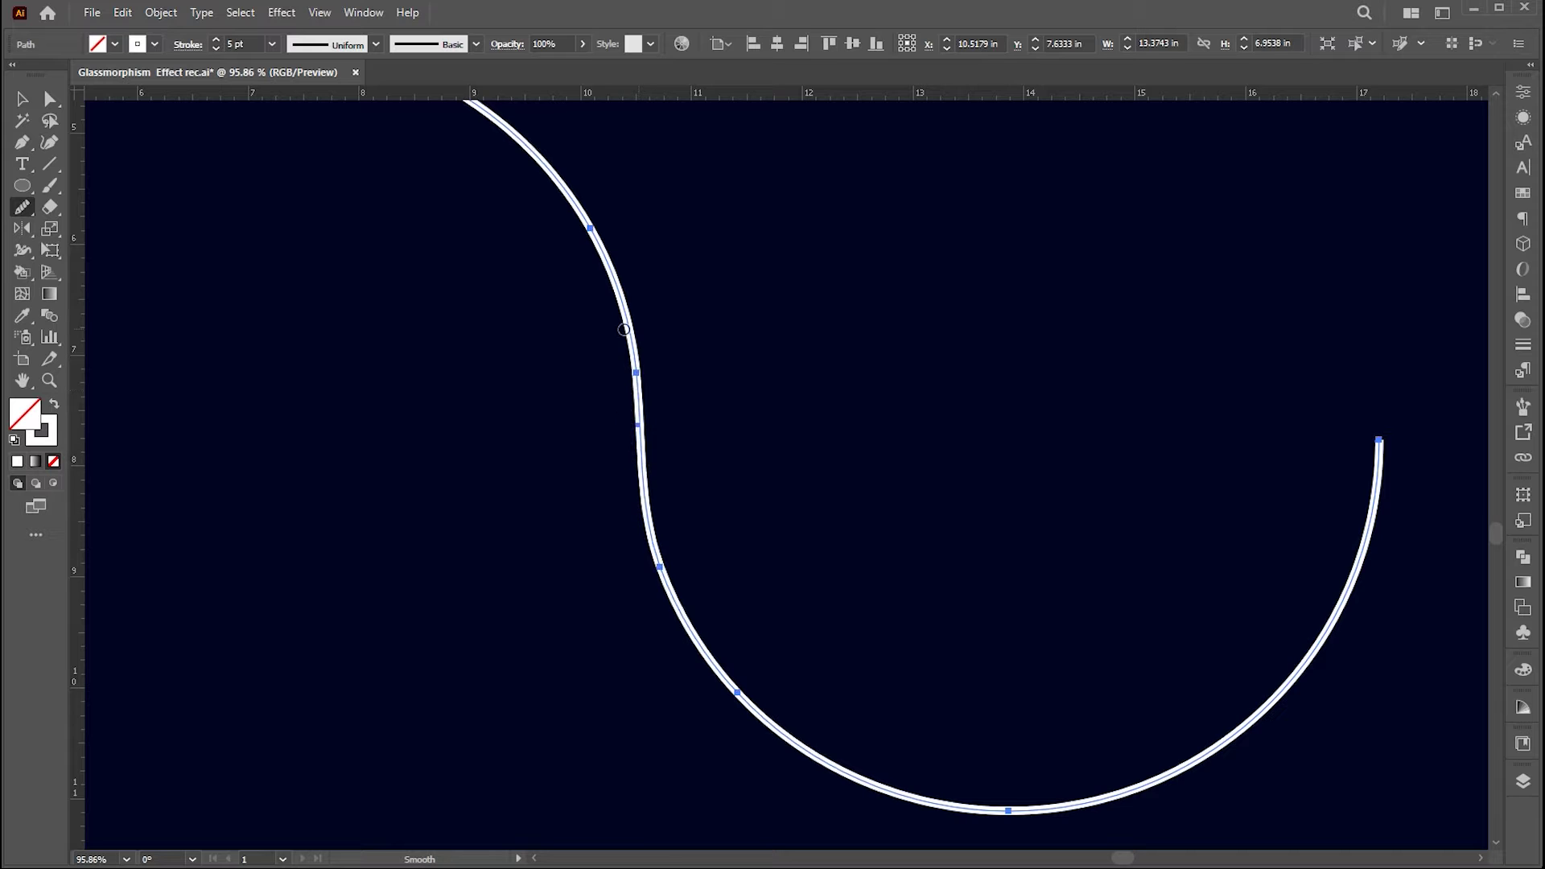
drag(625, 329, 646, 399)
key(v)
click(813, 446)
Enlarge the S-curve proportionally to about 26.1 in wide so it nearly spans the artboard
key(z)
drag(796, 439, 701, 454)
drag(841, 470, 779, 497)
key(v)
drag(753, 341, 610, 506)
drag(934, 611, 1057, 674)
drag(871, 673, 997, 674)
key(z)
mouse_move(992, 678)
mouse_down()
mouse_move(977, 677)
mouse_move(985, 663)
mouse_up()
key(v)
drag(1131, 690, 1255, 759)
Center the S-curve on the artboard and scale it down slightly to about 25.8 x 13.4 in
click(852, 45)
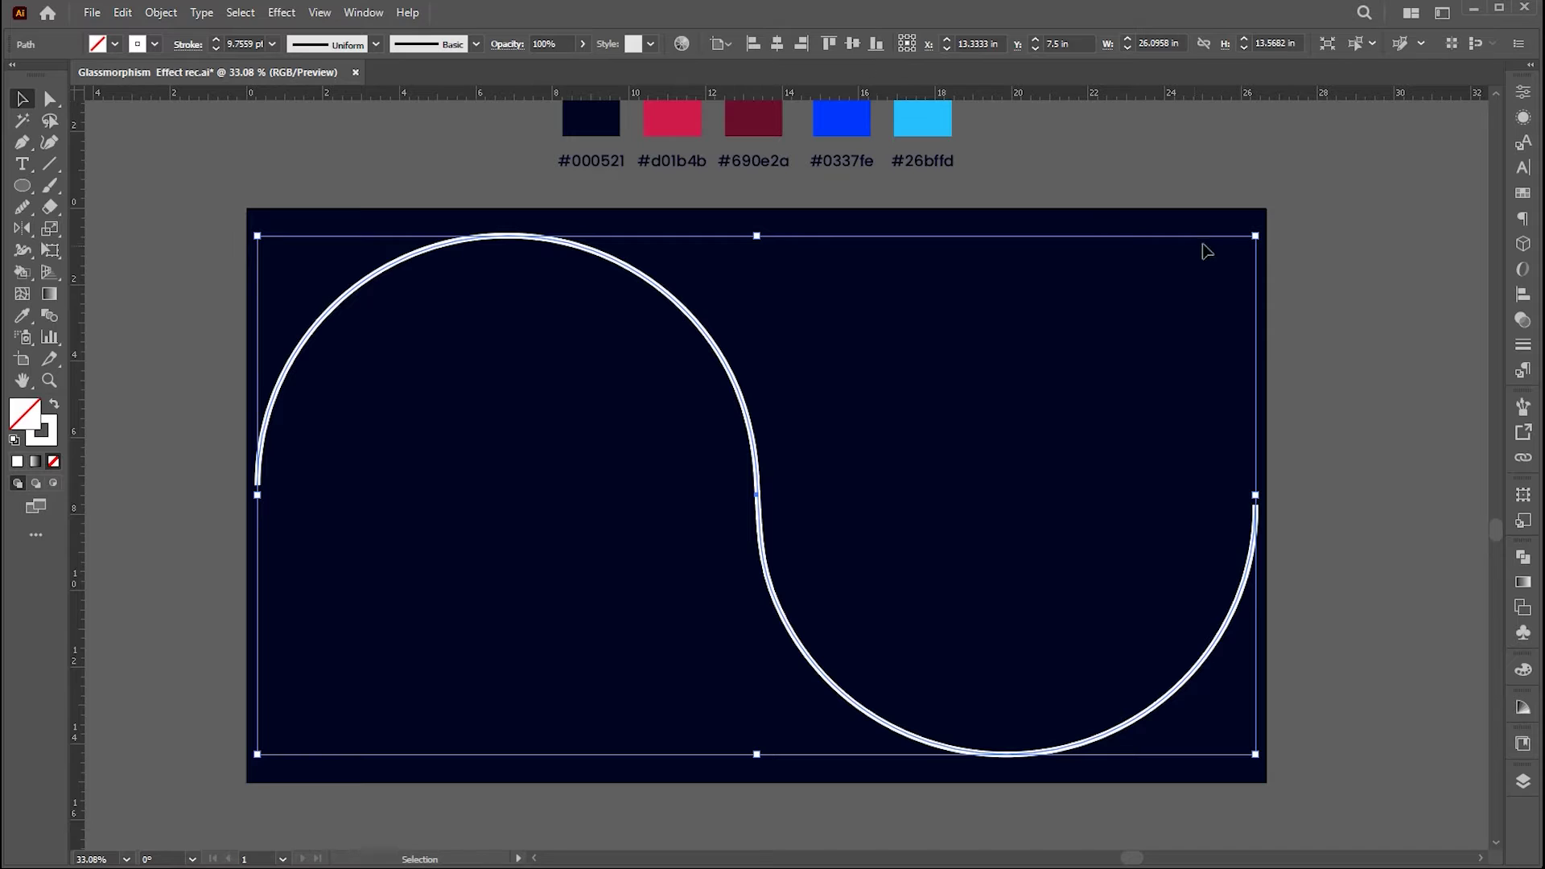
drag(1256, 236, 1249, 239)
key(z)
scroll(990, 394, down, 1)
key(v)
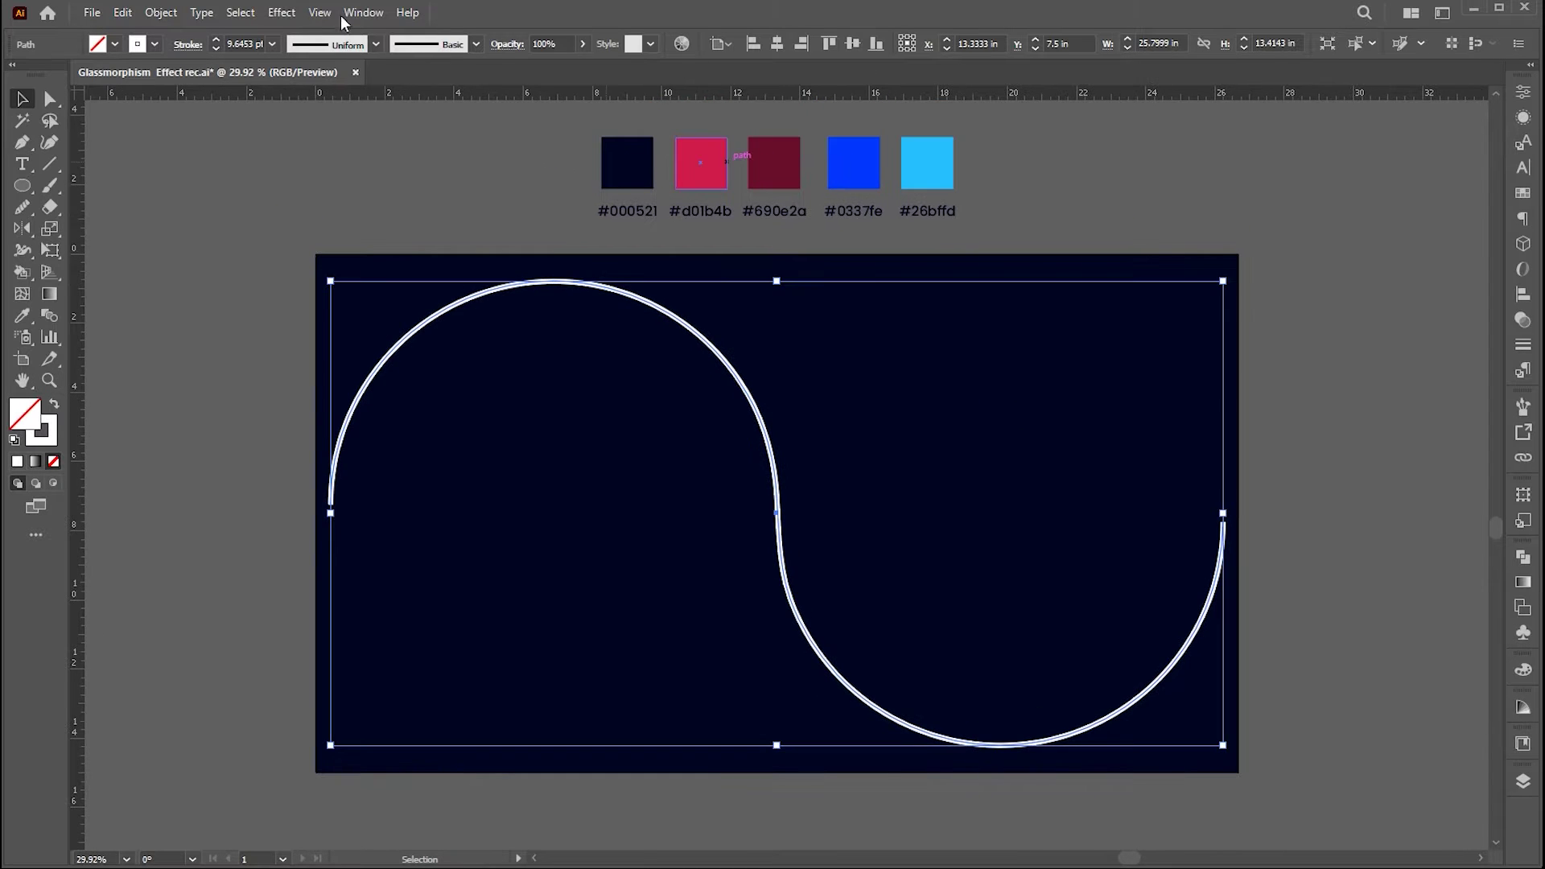
Set the S-curve's stroke weight to 220 pt
click(256, 43)
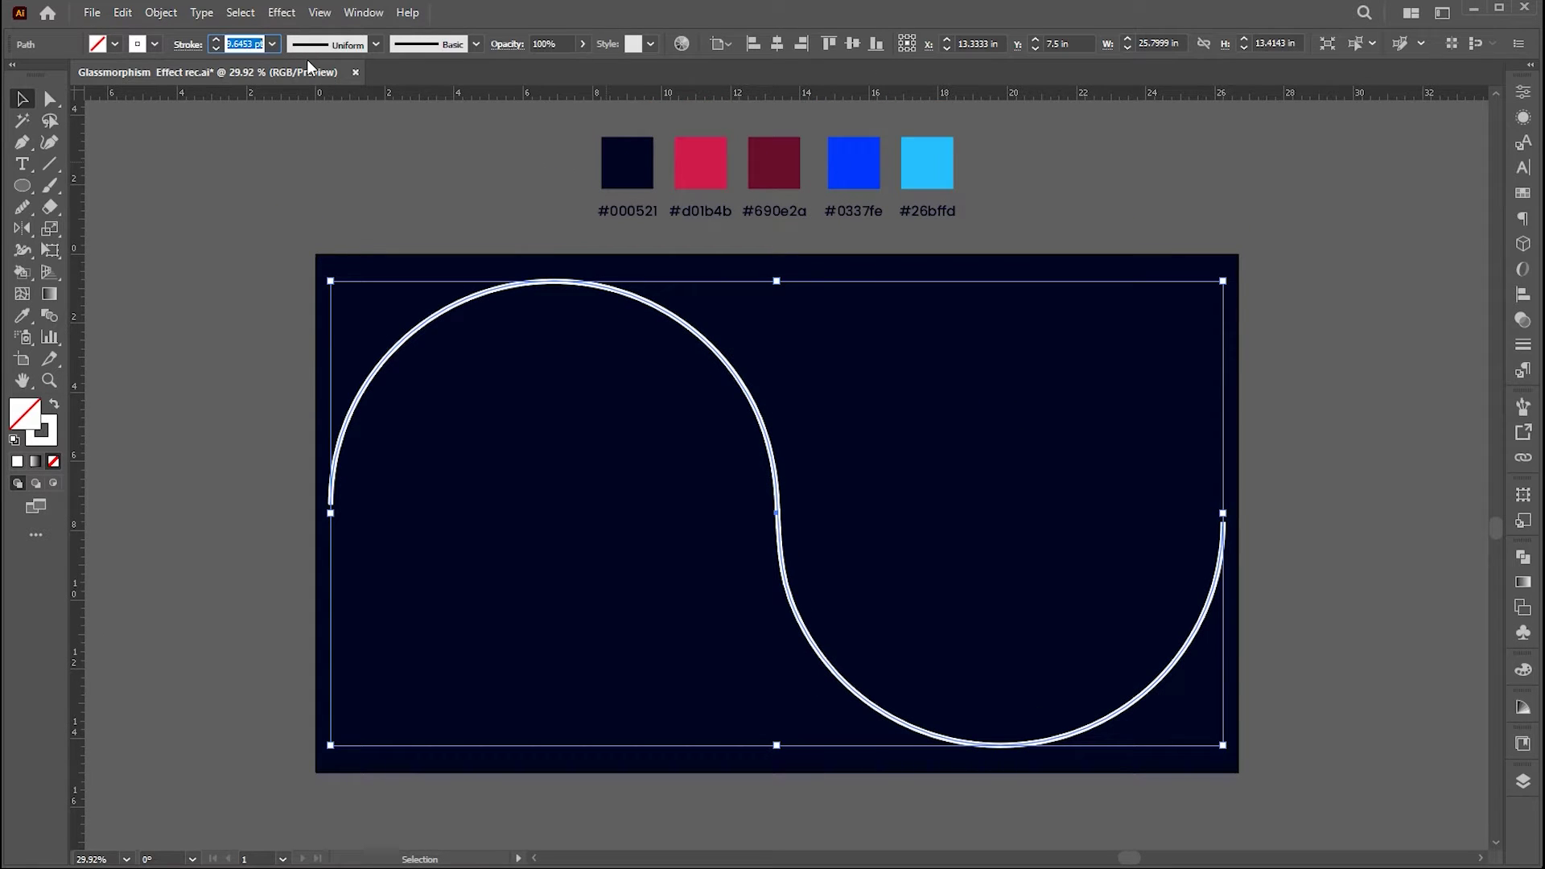
text(220)
key(Return)
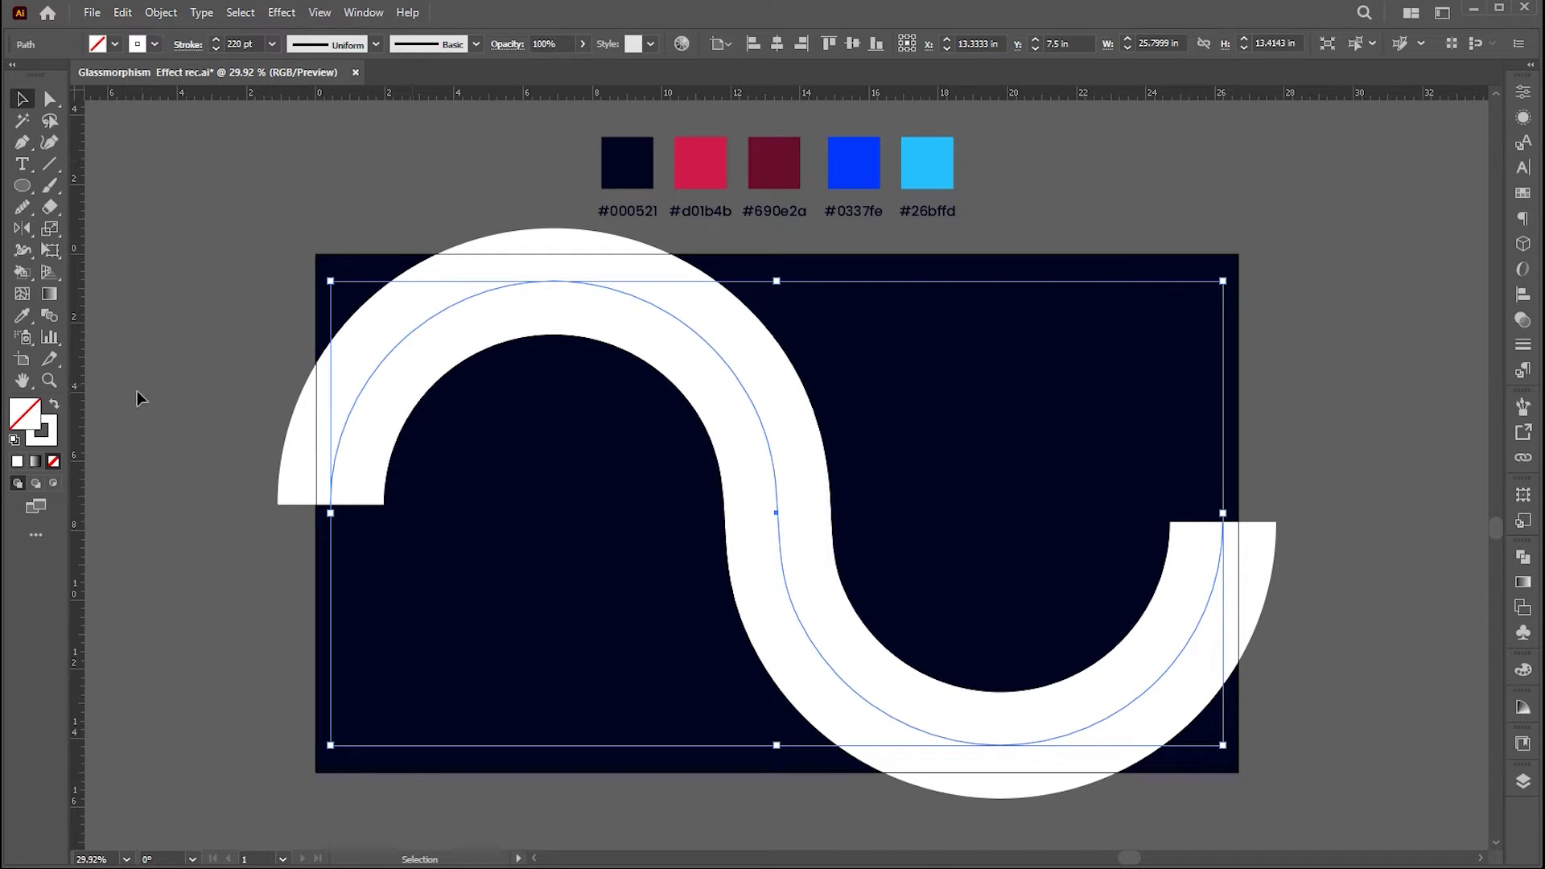
Apply a gradient to the S-curve's stroke, with the first stop sampled from #d01b4b and the last stop from #000521
click(55, 425)
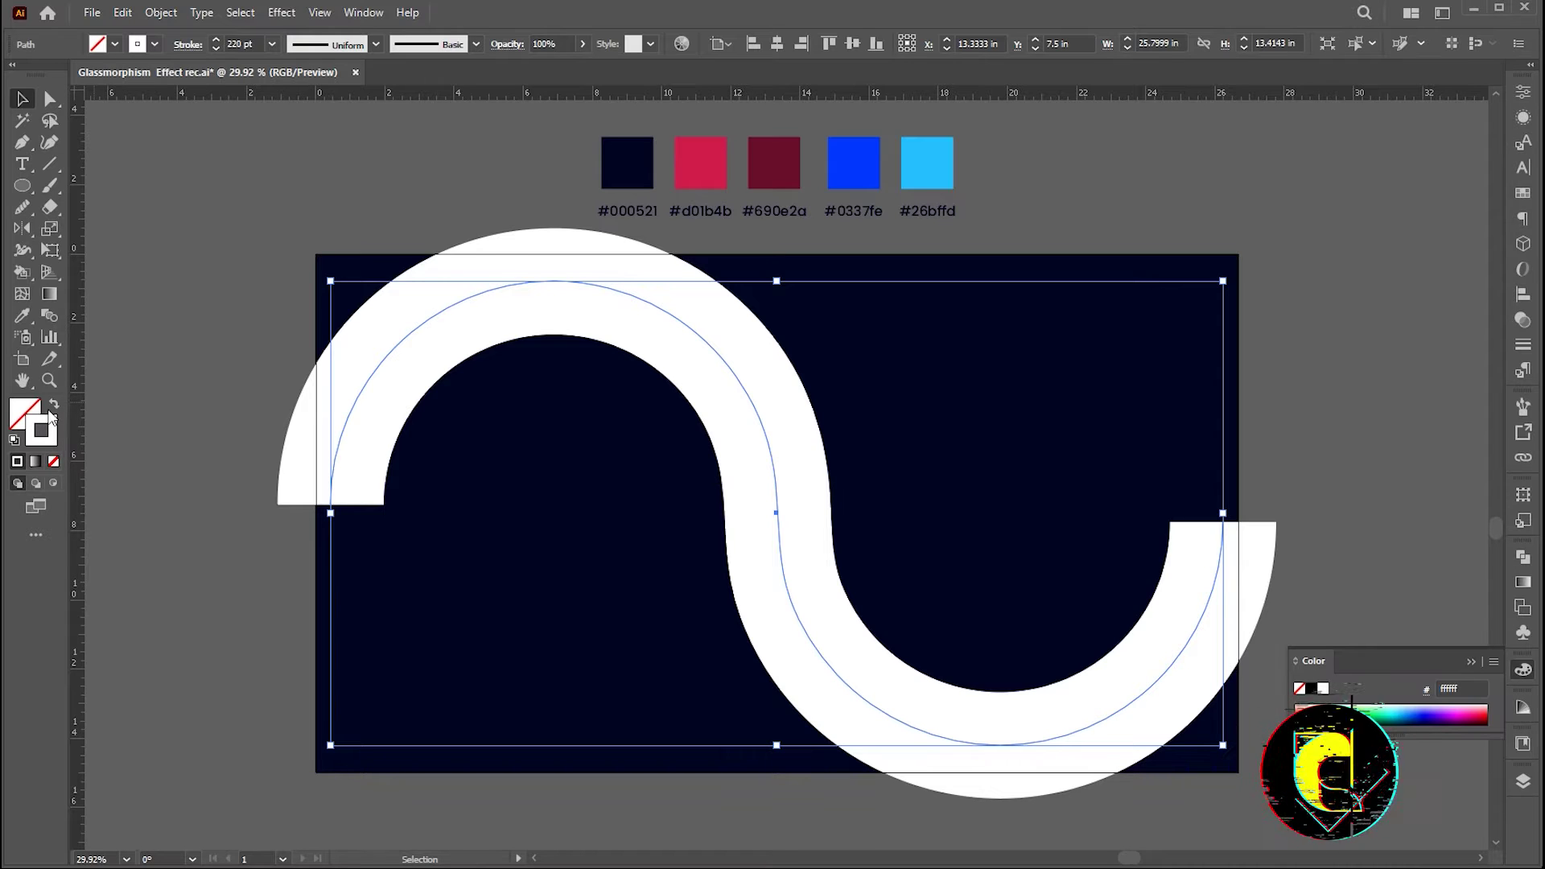
click(49, 294)
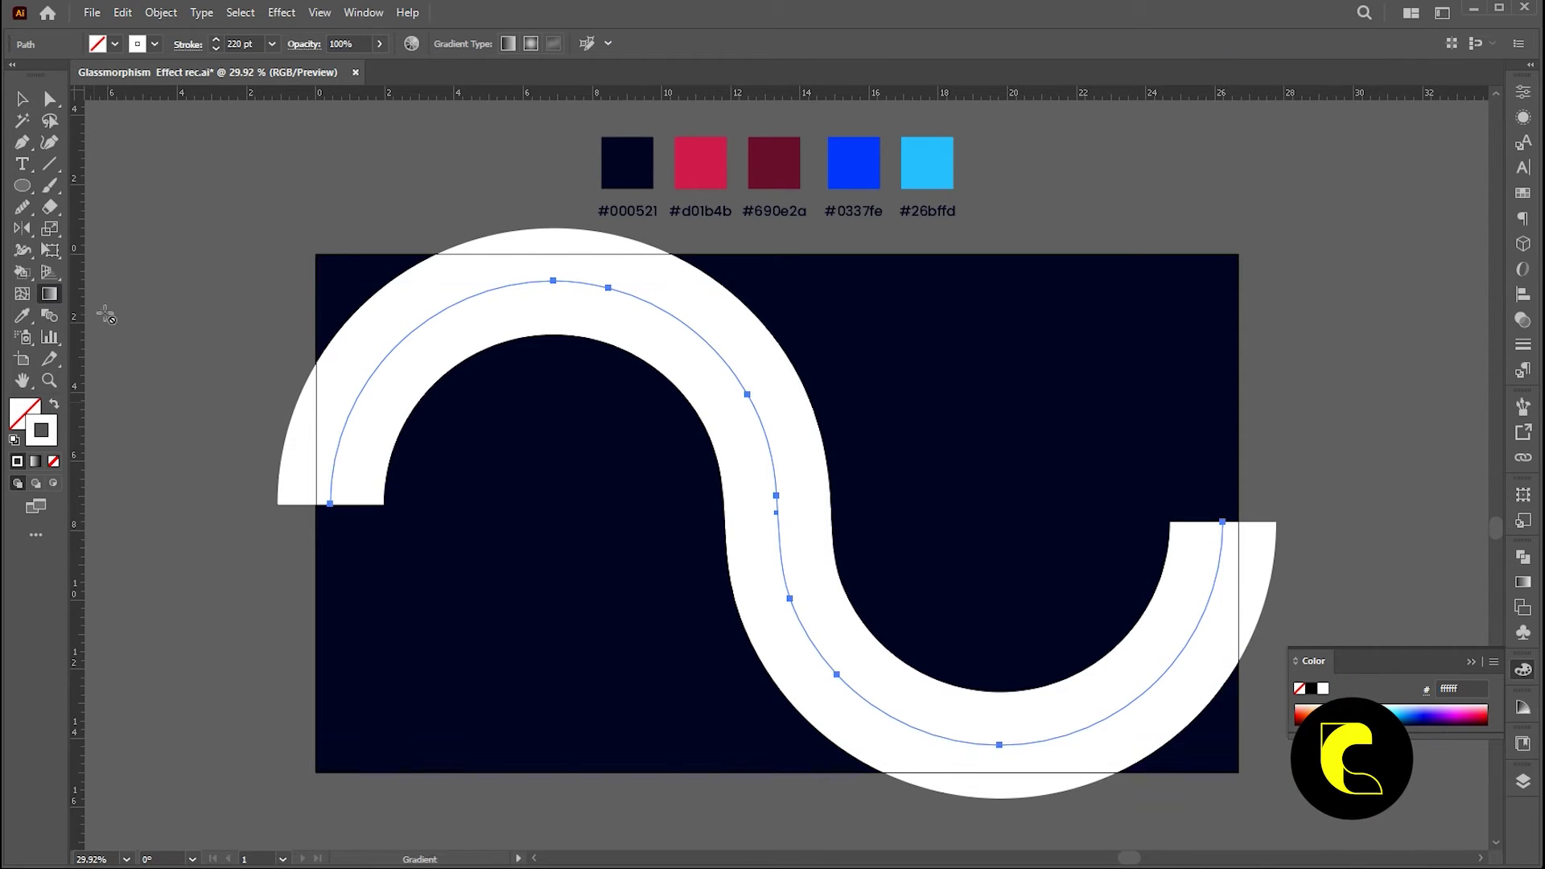
click(1522, 583)
click(1318, 589)
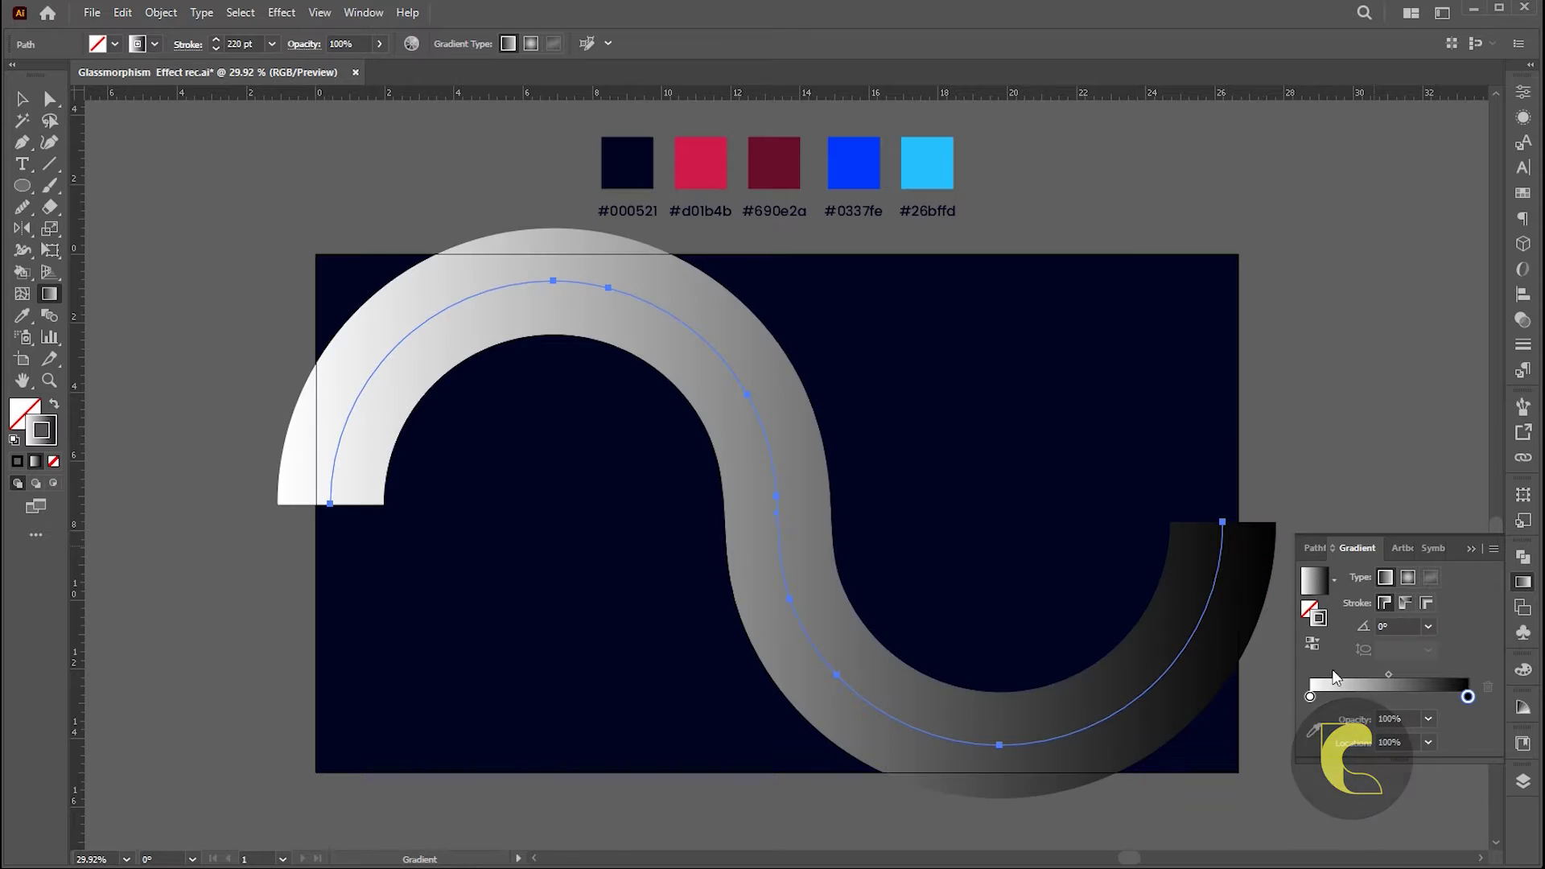
key(i)
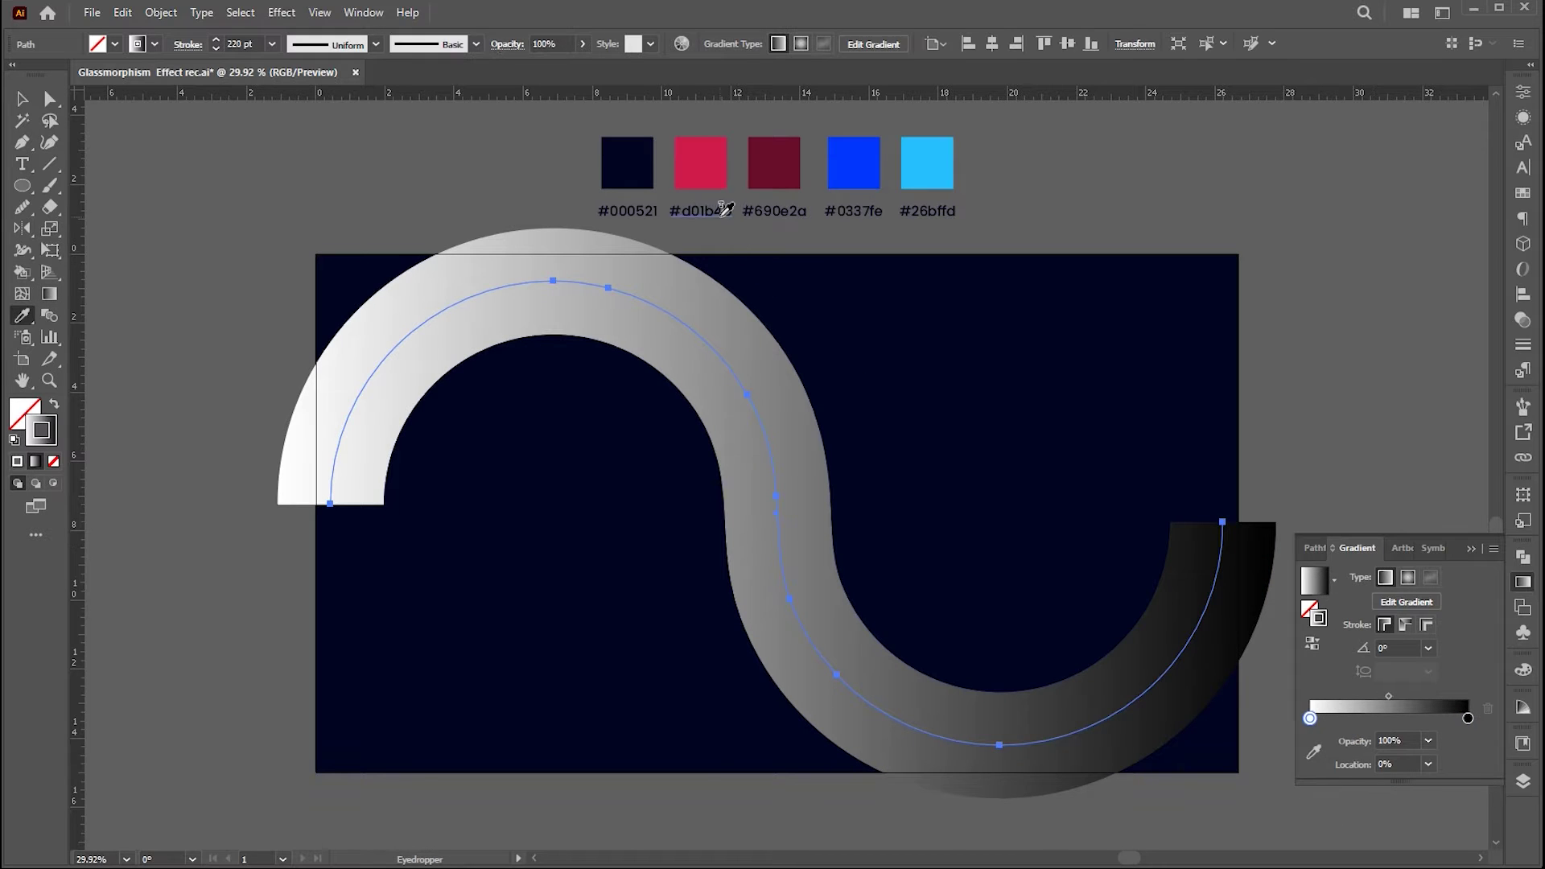
click(708, 155)
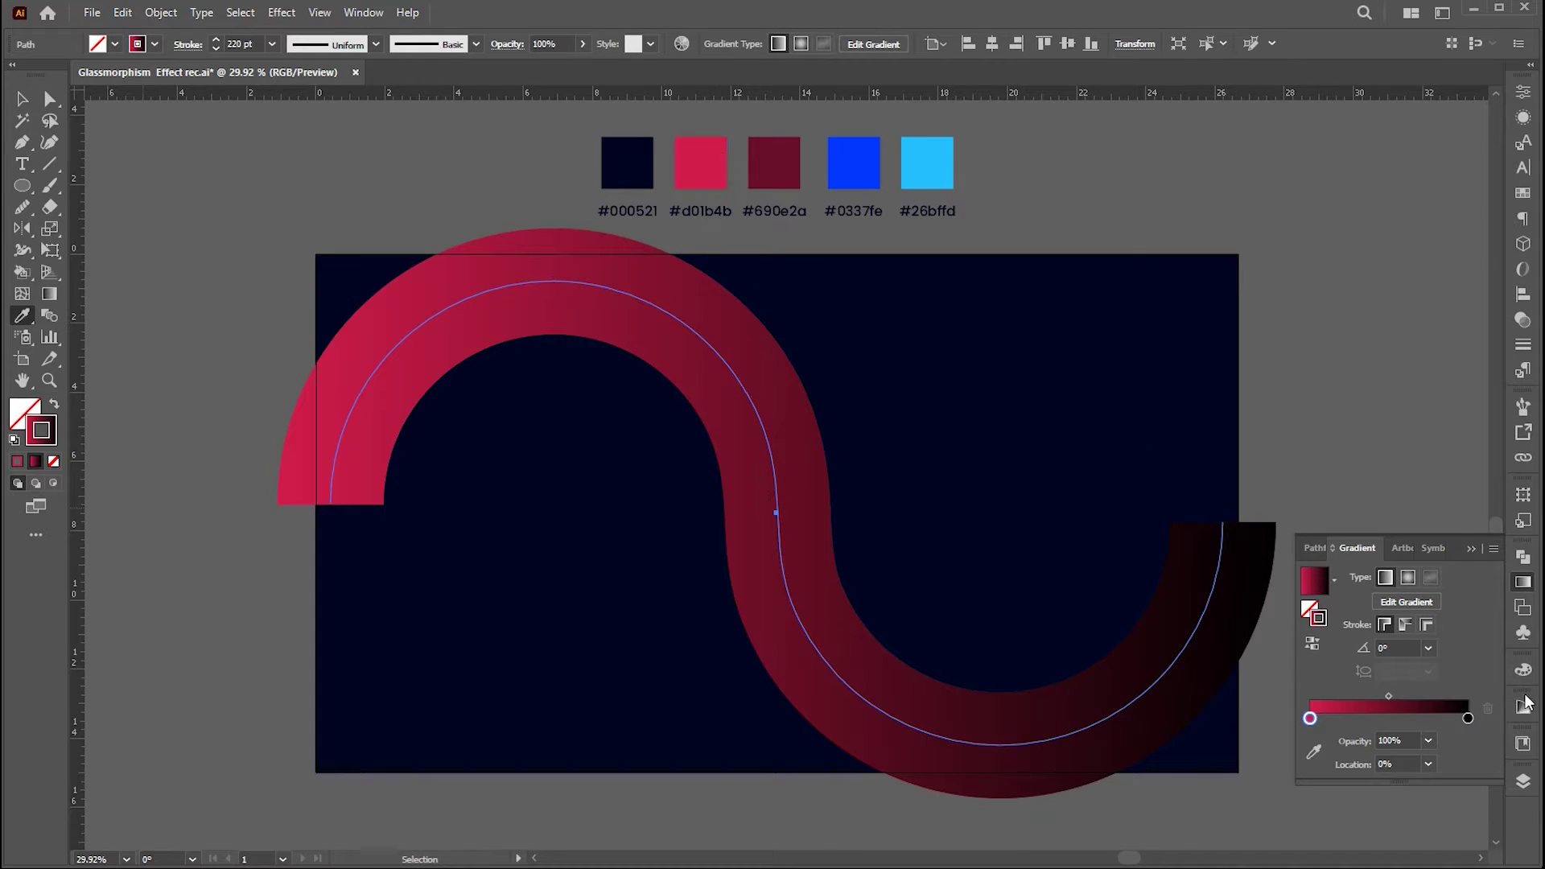
click(632, 157)
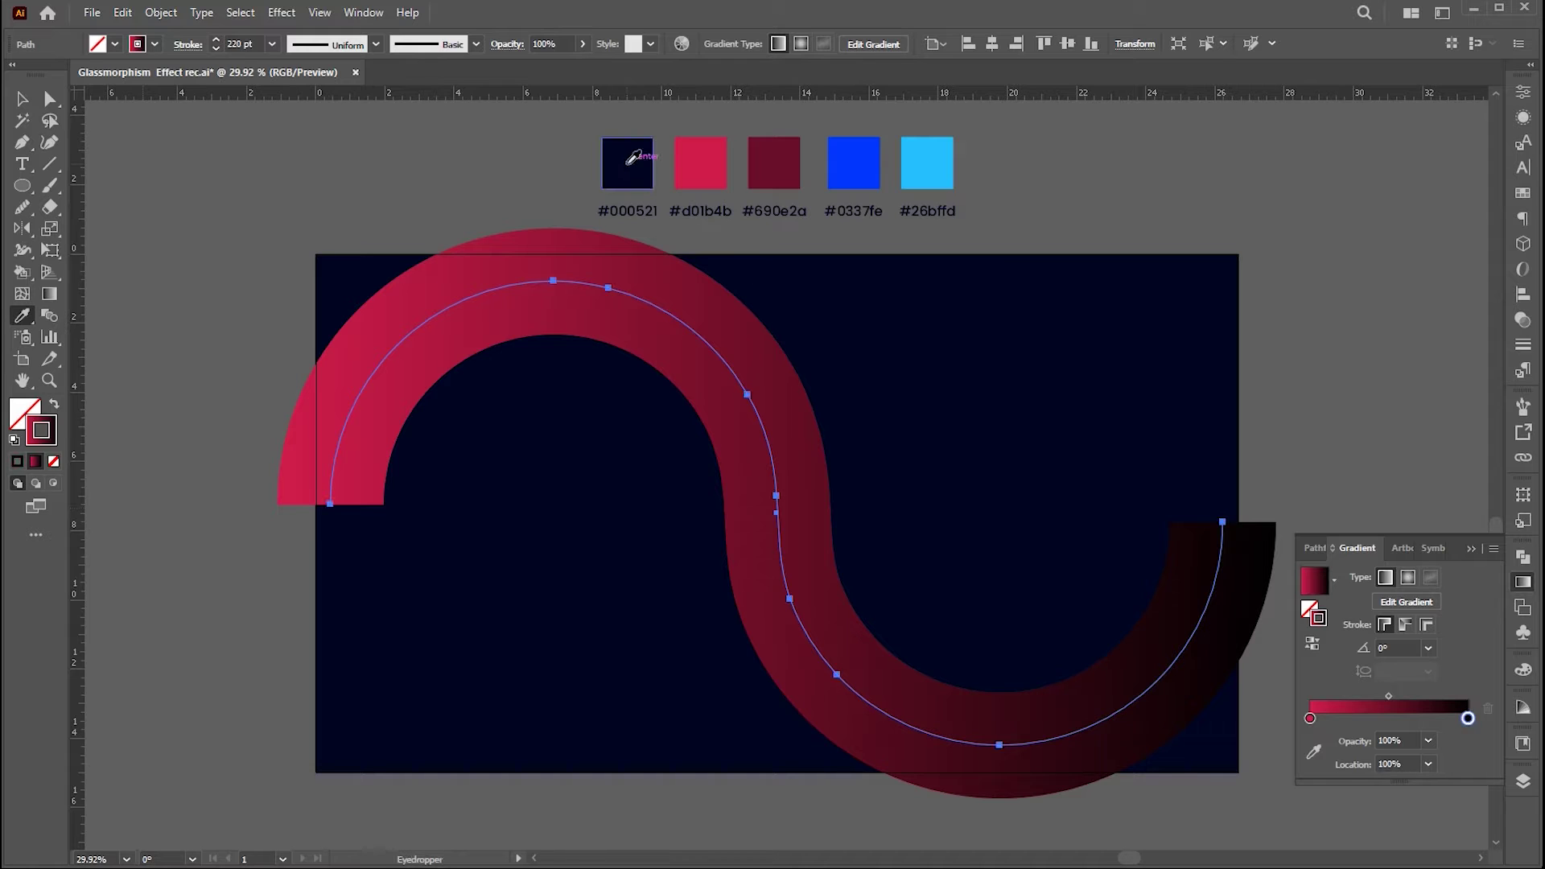
Change the stroke gradient to radial, move its midpoint to about 61%, and deselect the curve
click(1406, 578)
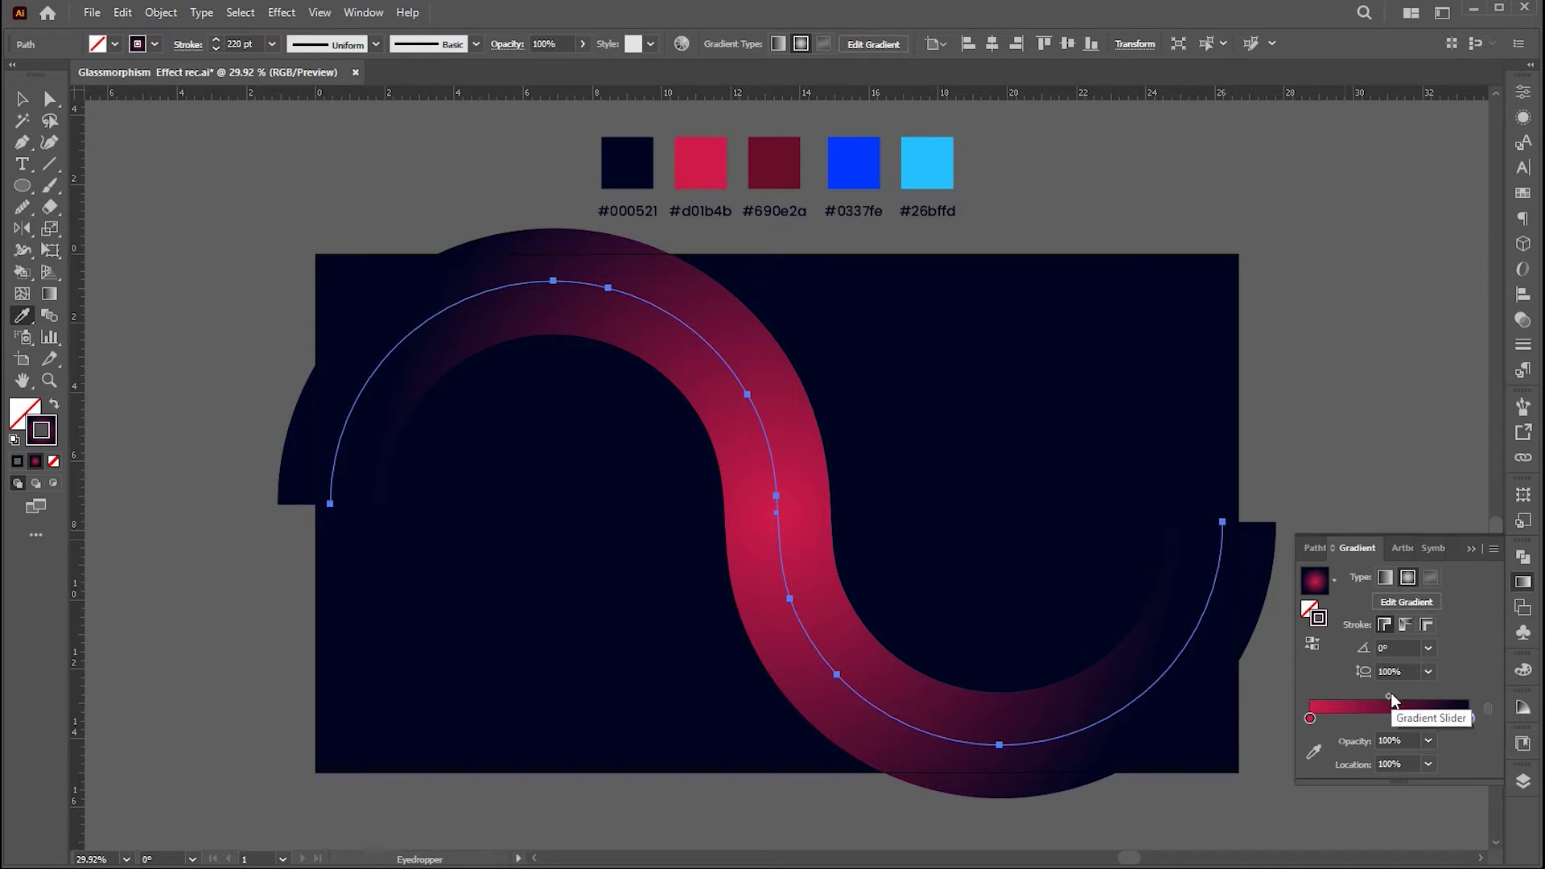
drag(1389, 696, 1407, 697)
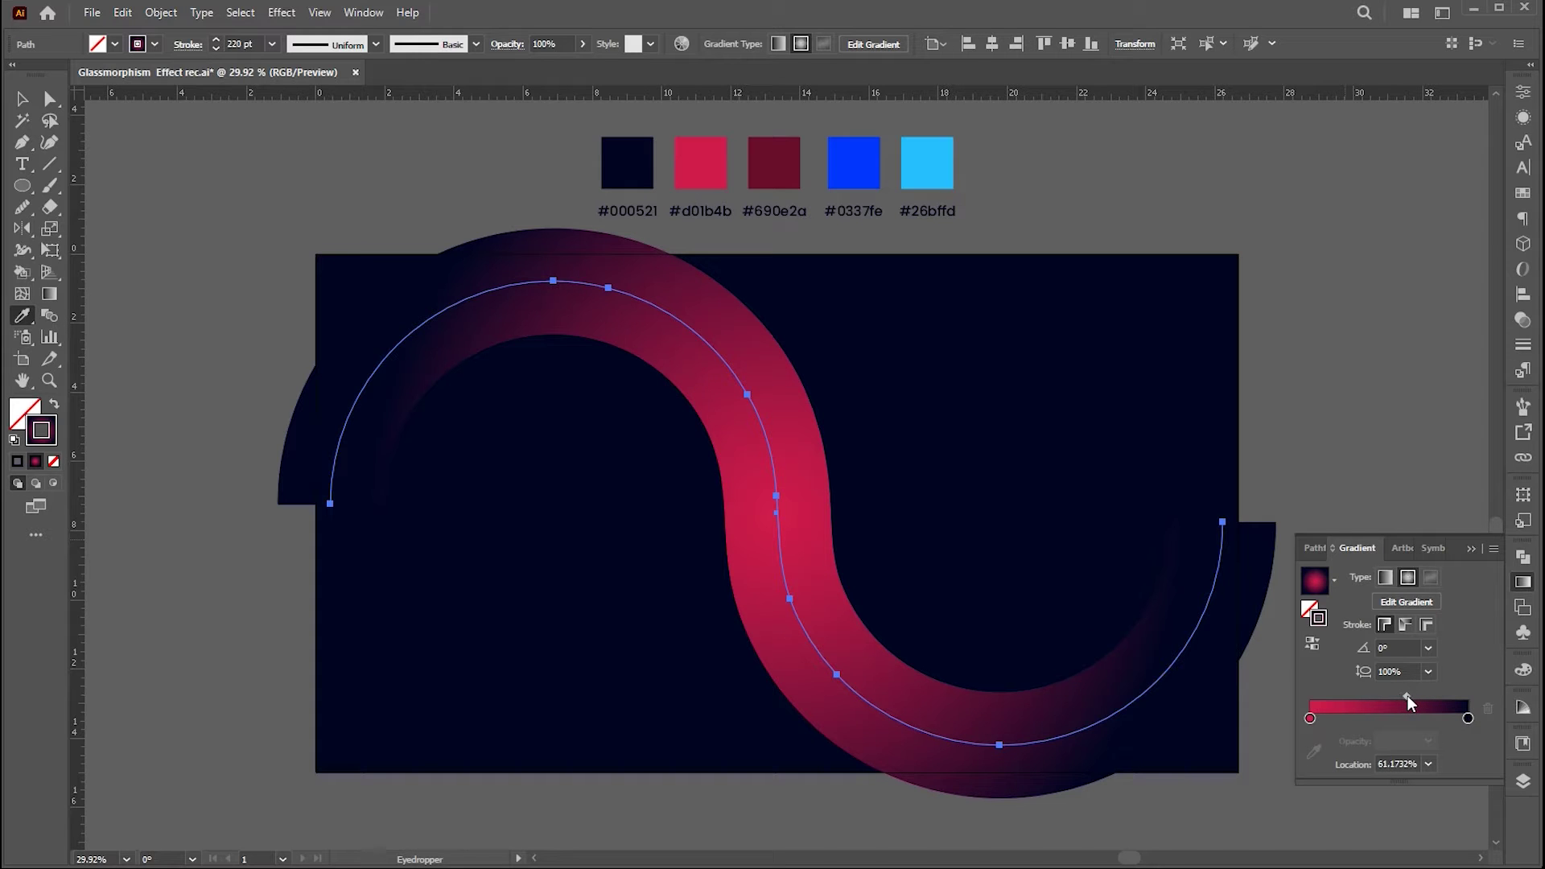
click(1471, 548)
key(ctrl+shift+a)
Draw a circle about 4.46 in wide beneath the S-curve's left arch and swap its stroke gradient to the fill
key(l)
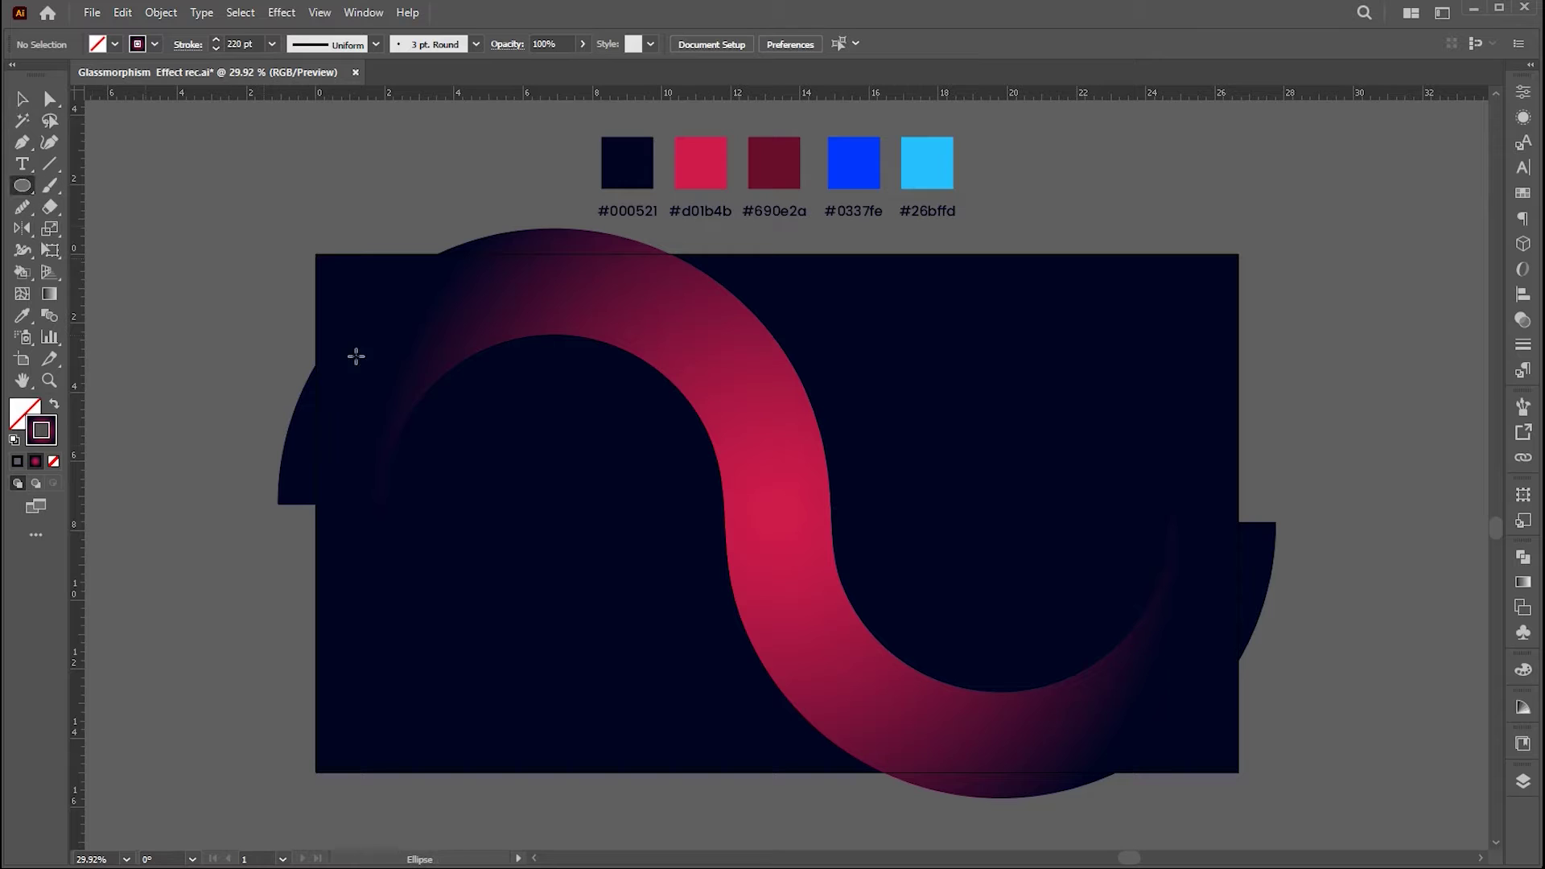
drag(550, 536, 628, 613)
click(55, 405)
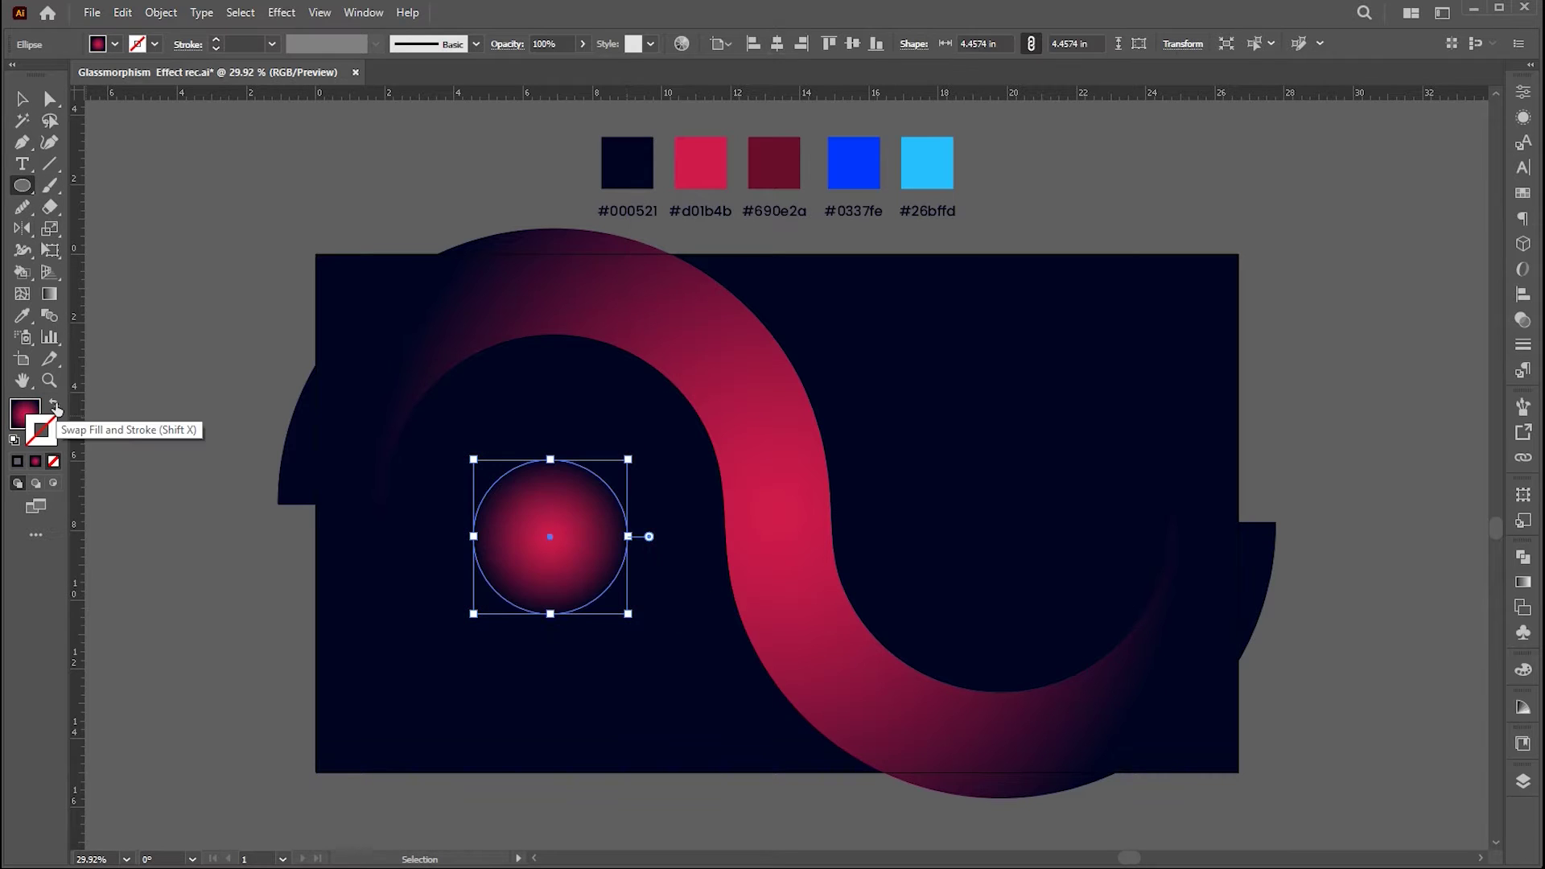
Set the circle's last gradient stop to the #690e2a swatch colour and change its gradient type to linear
click(1523, 582)
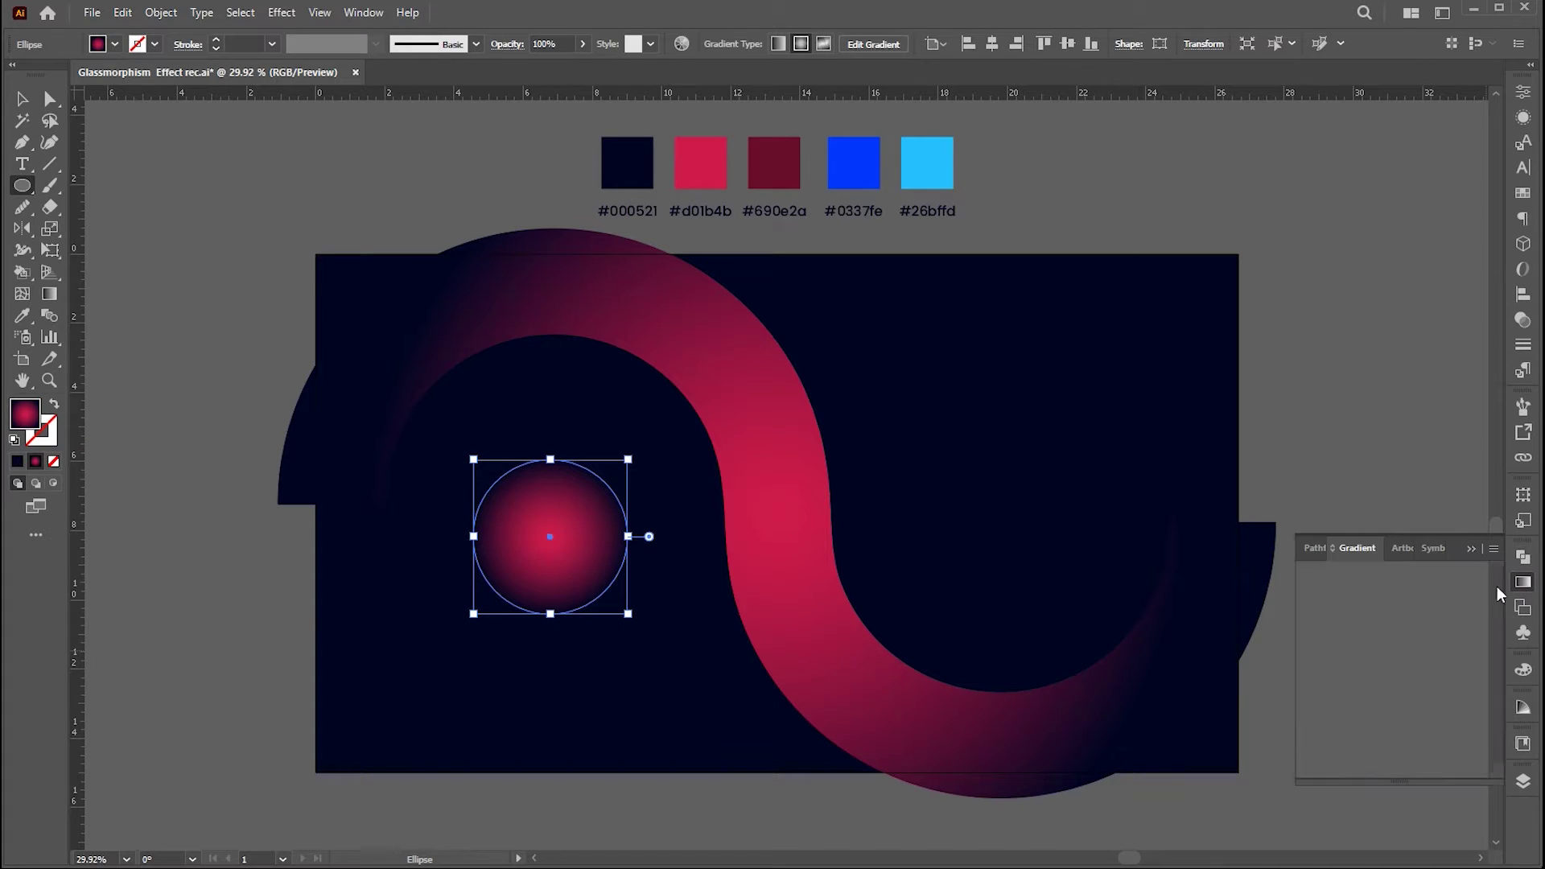
click(1310, 717)
key(i)
click(1468, 718)
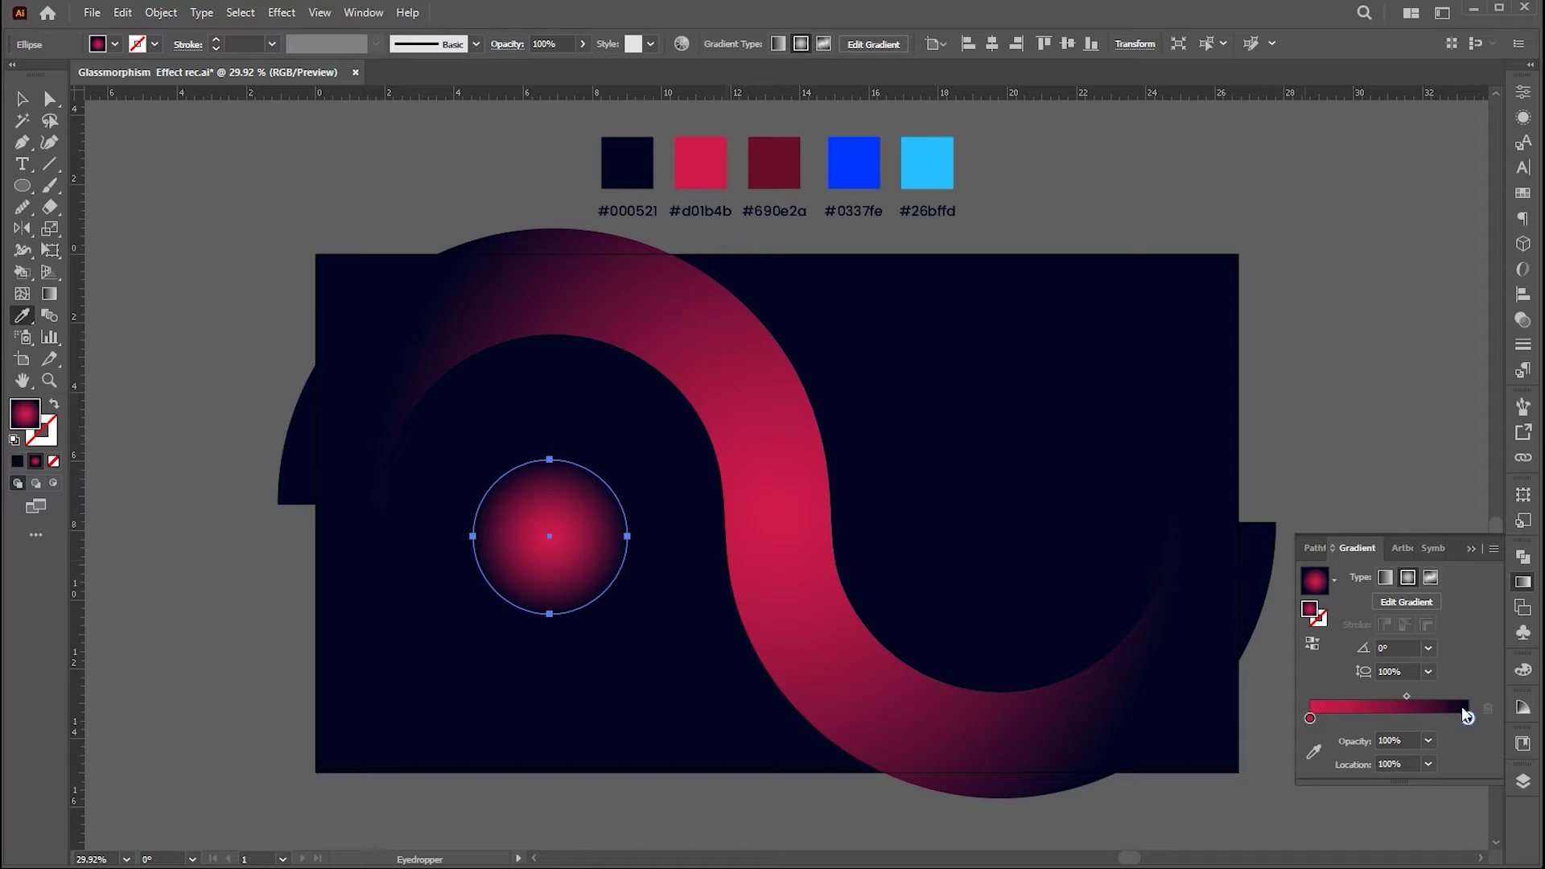
click(774, 157)
key(v)
click(1385, 577)
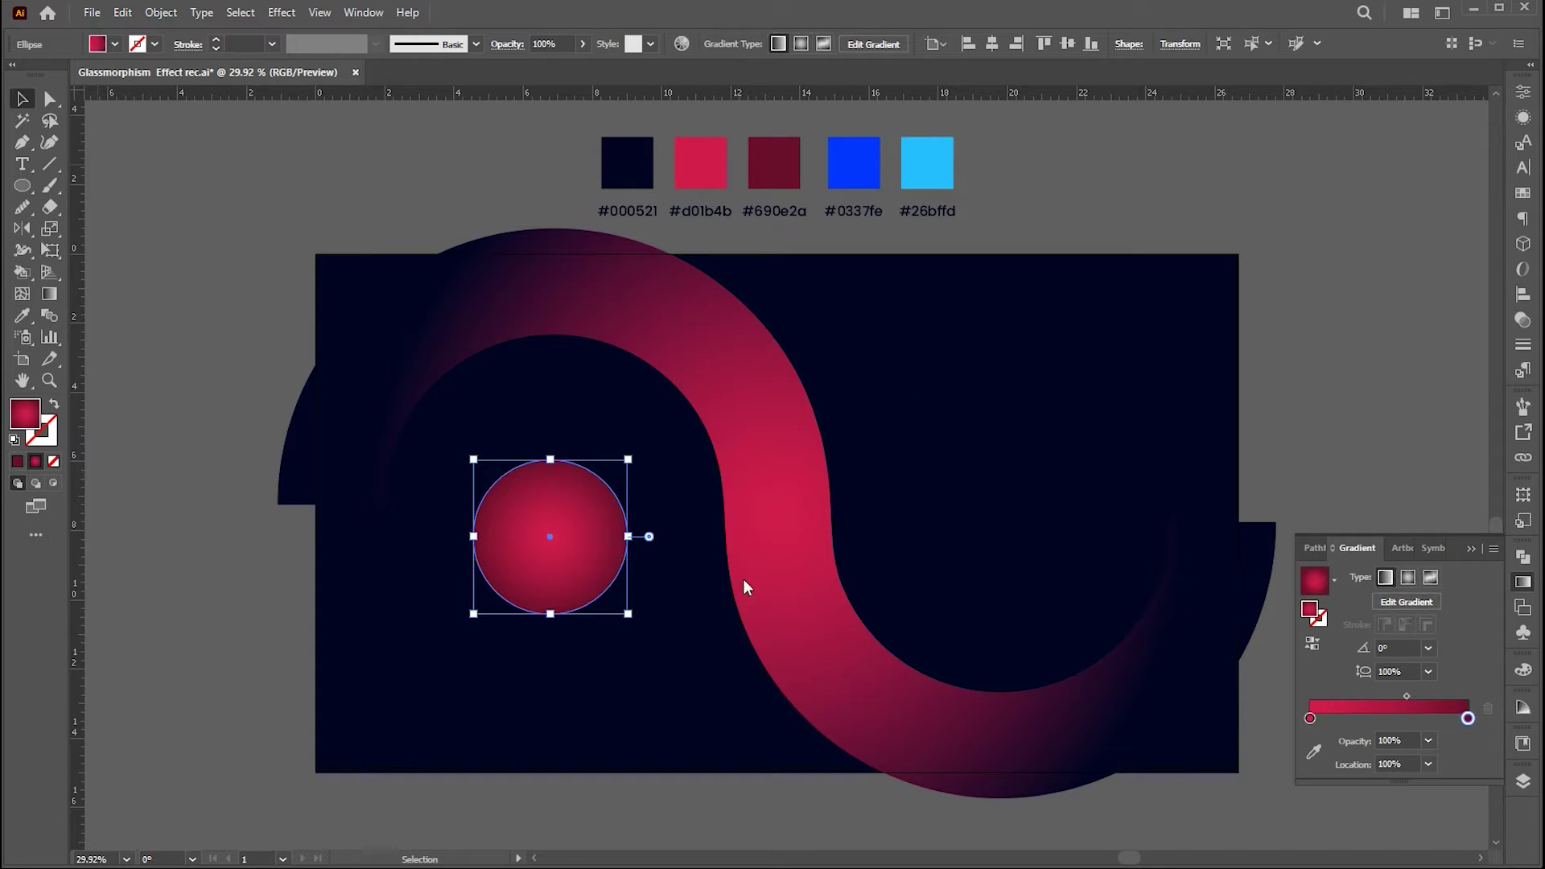
Reverse the circle's gradient direction to -180° and place a copy of the circle inside the S-curve's right arch
key(g)
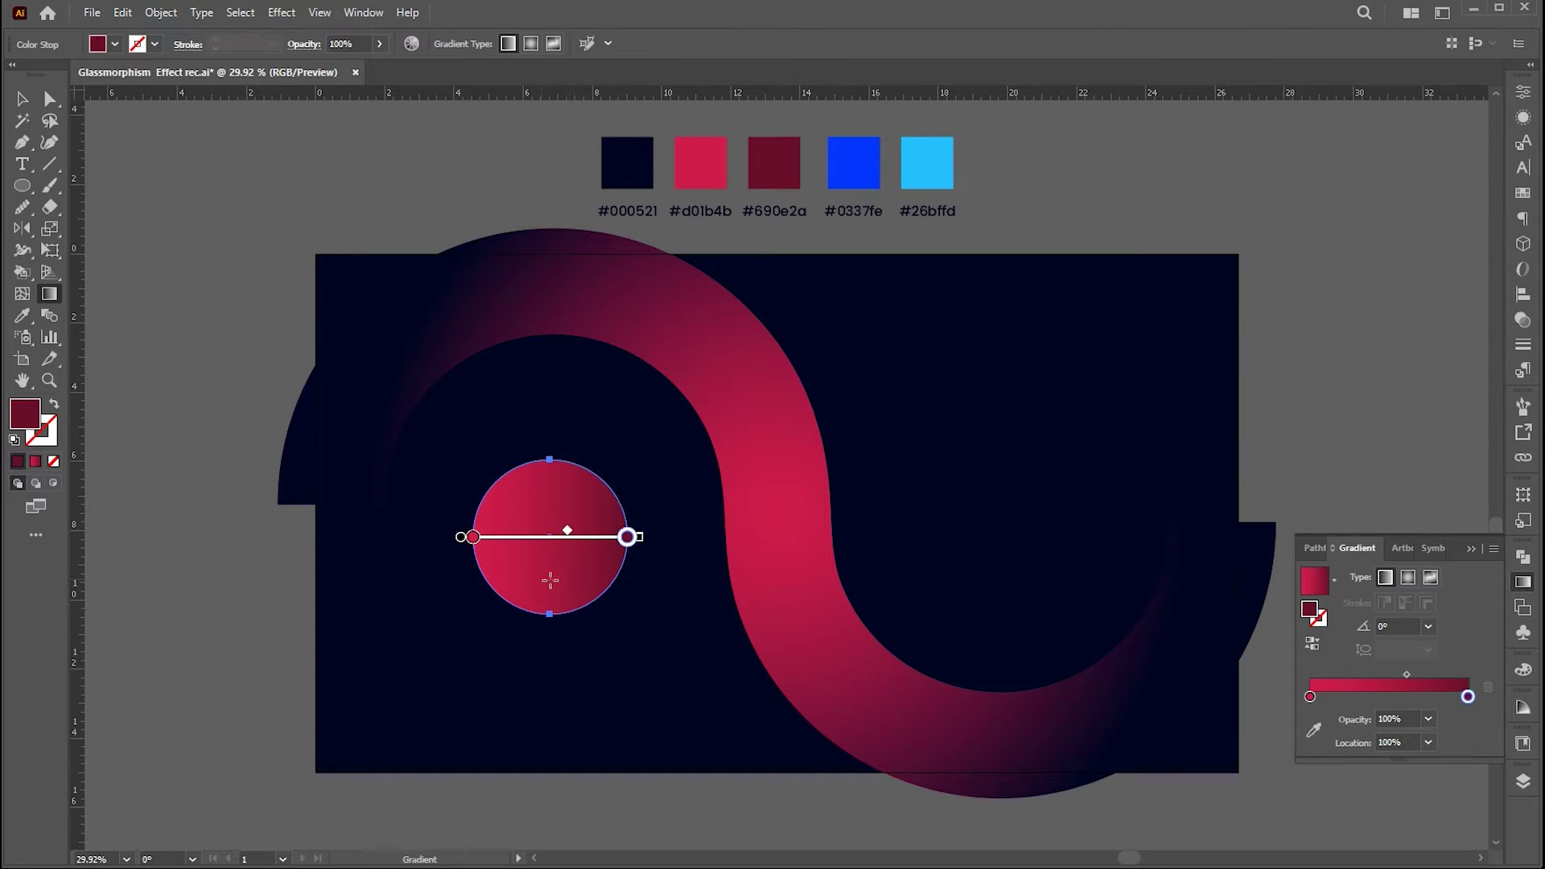
drag(611, 579, 1012, 561)
key(v)
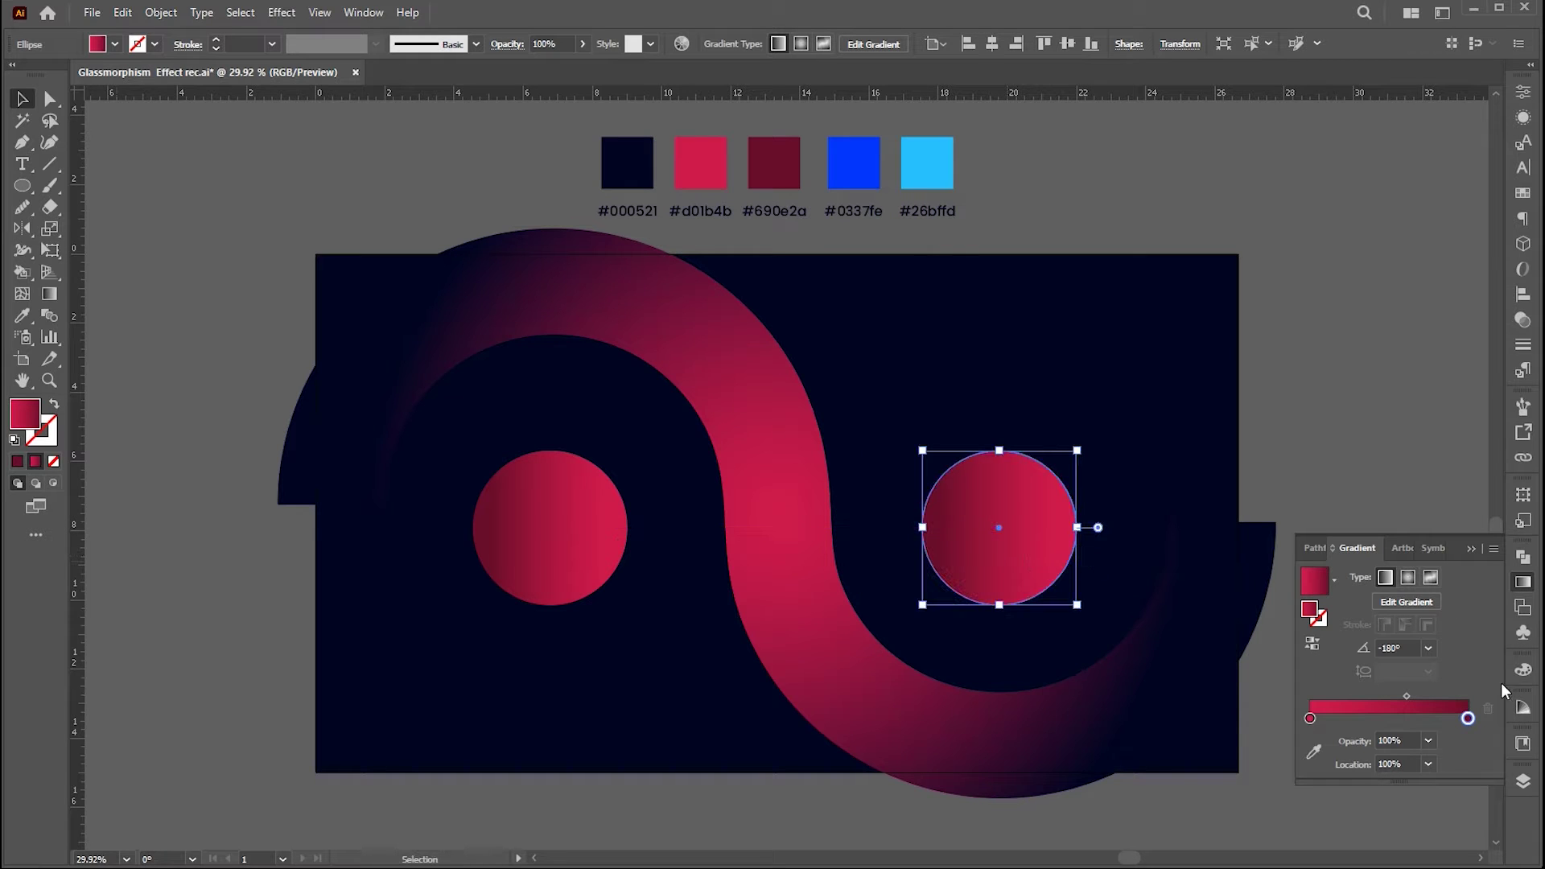
Recolour the right circle's gradient with #0337fe as first stop and #26bffd as last stop, then deselect it
key(i)
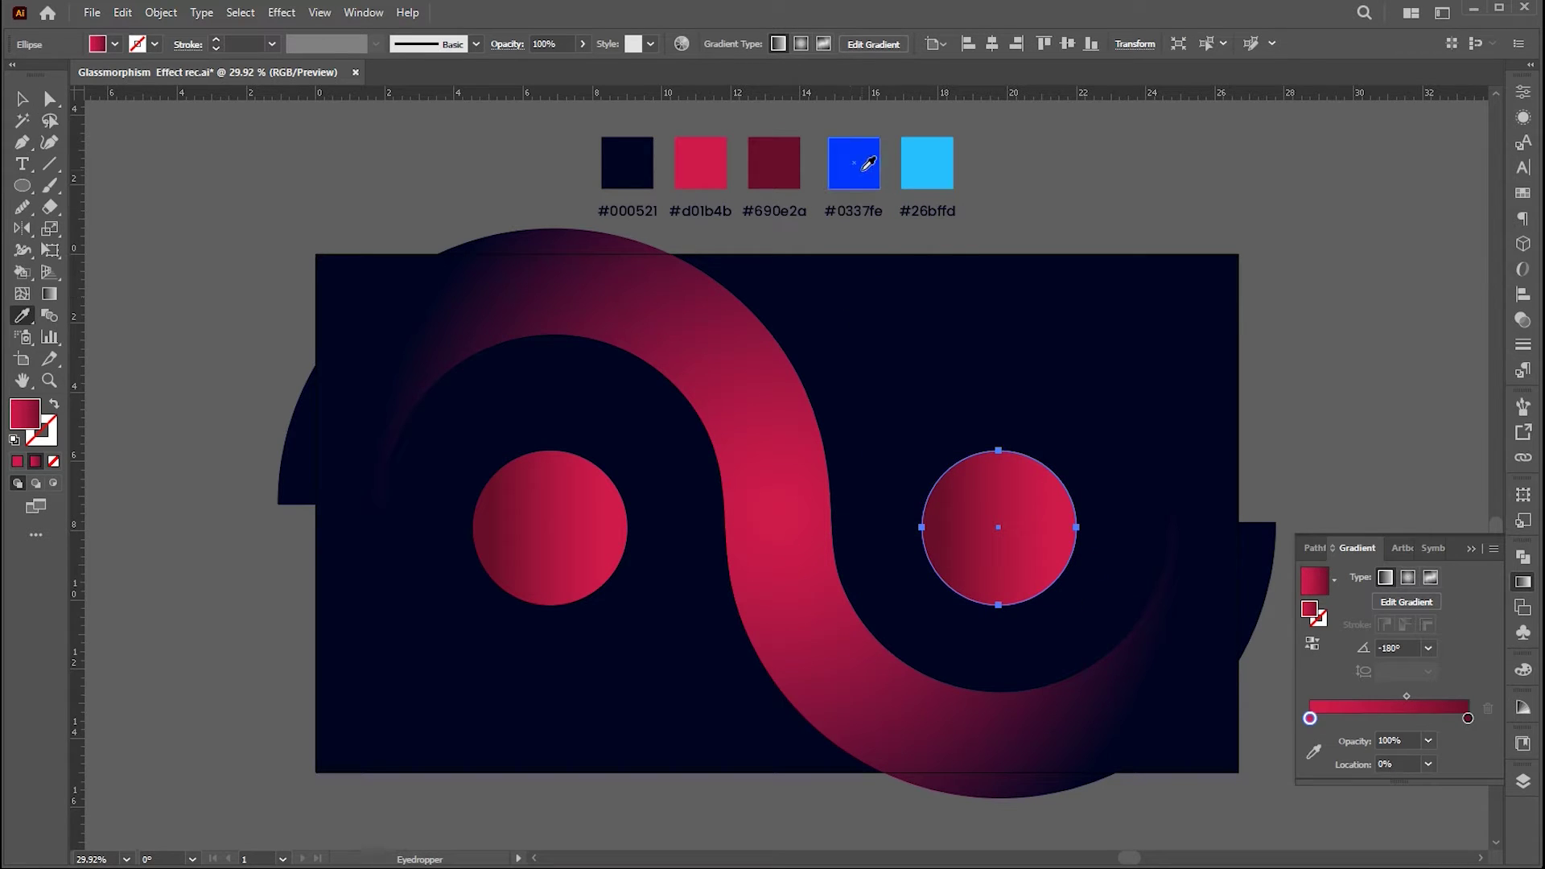
click(861, 167)
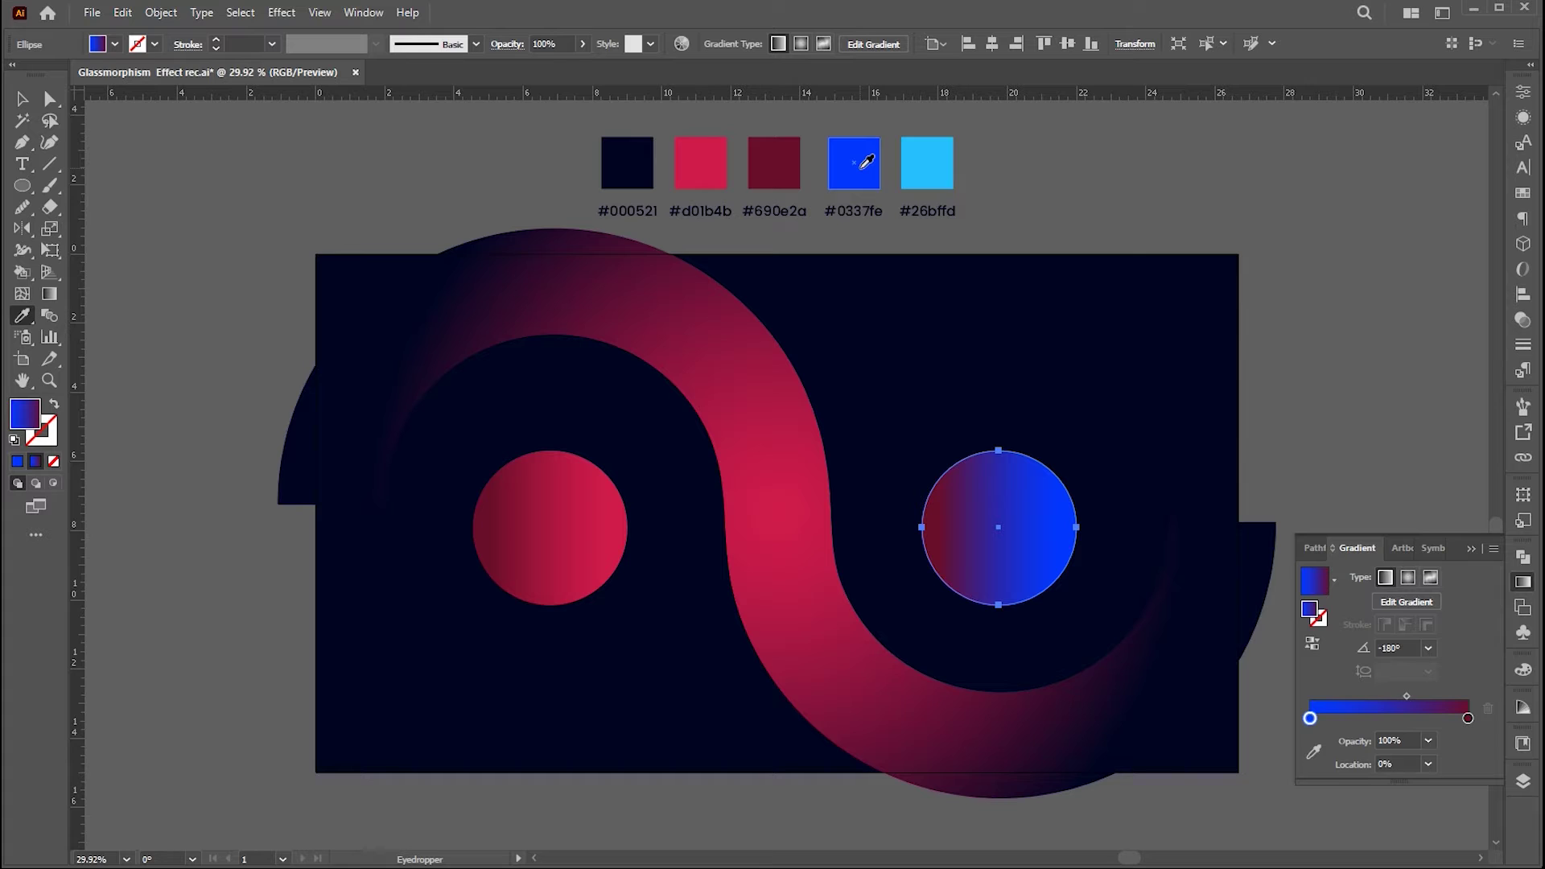
click(1469, 718)
click(927, 163)
key(v)
click(1238, 266)
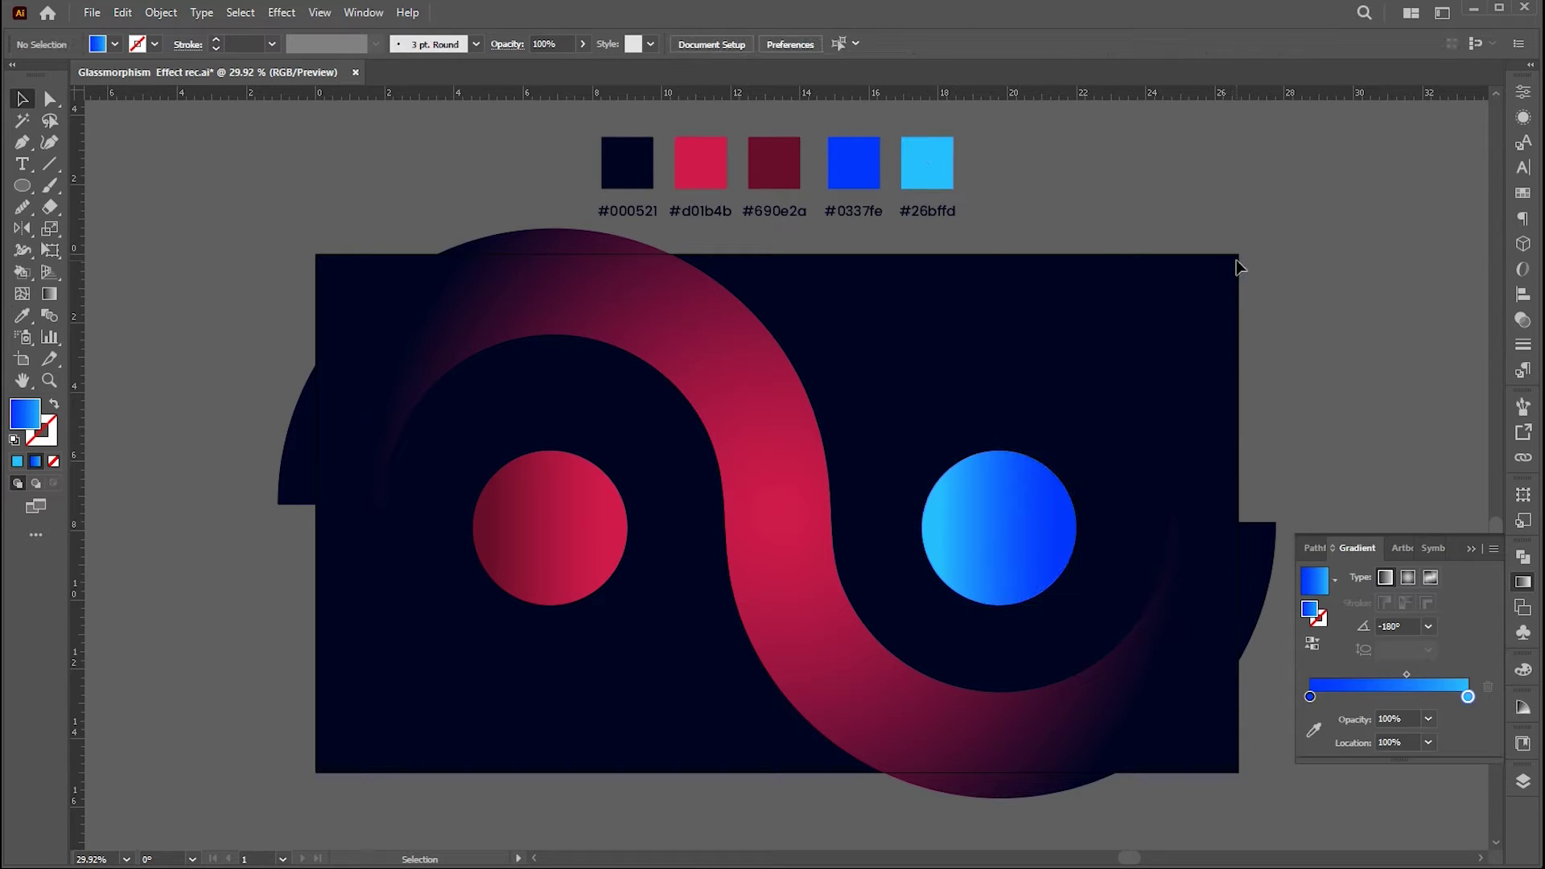
click(1471, 548)
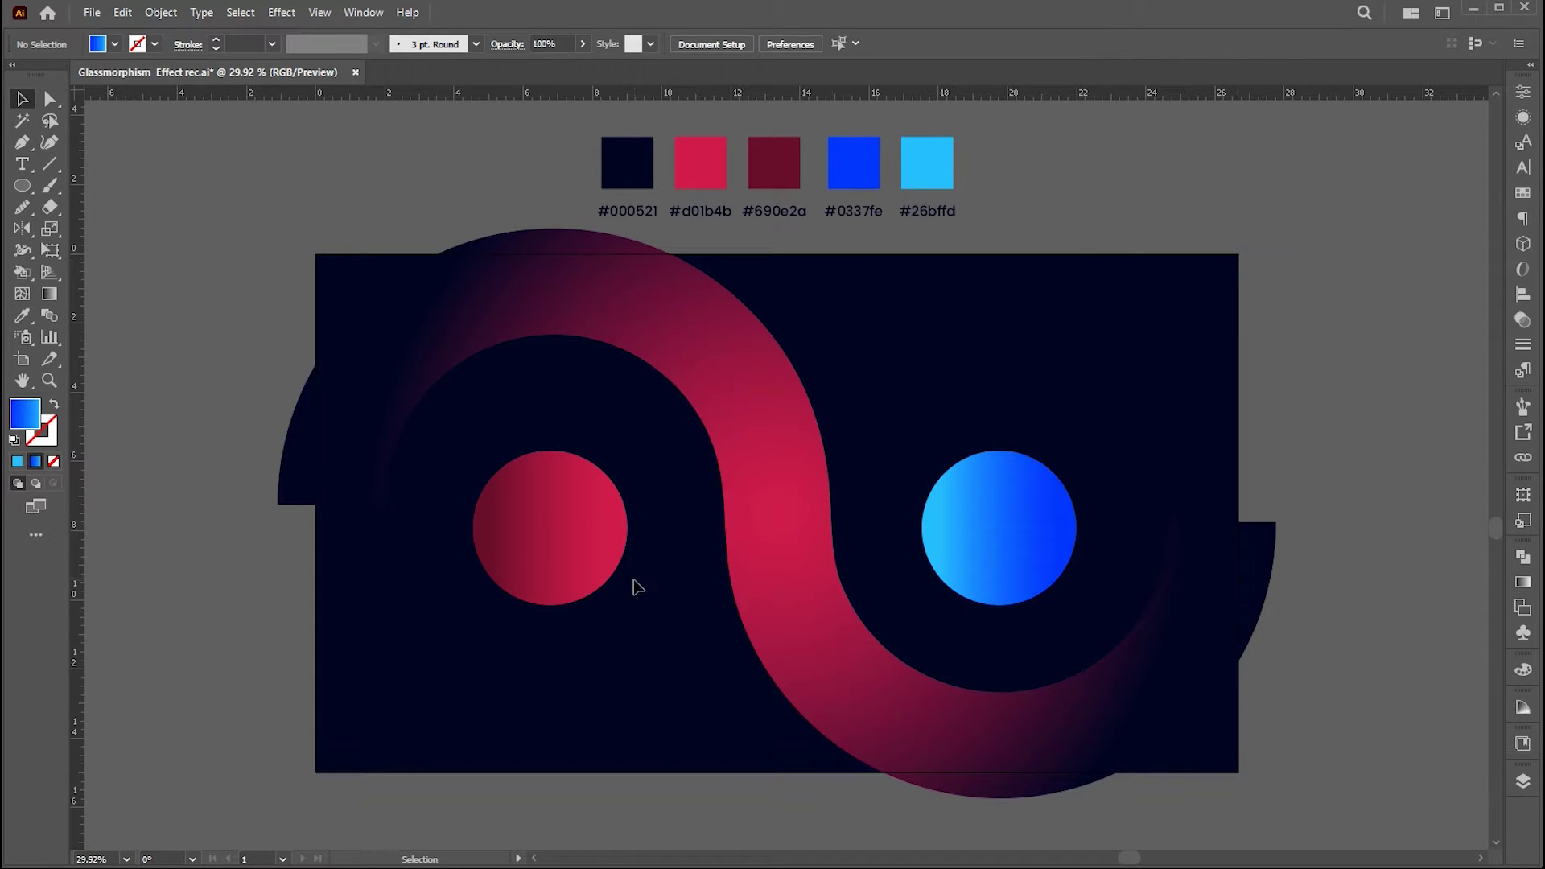
Copy the red circle to the artboard's lower-left corner and set its last gradient stop's opacity to 0%
click(541, 534)
drag(541, 534, 385, 699)
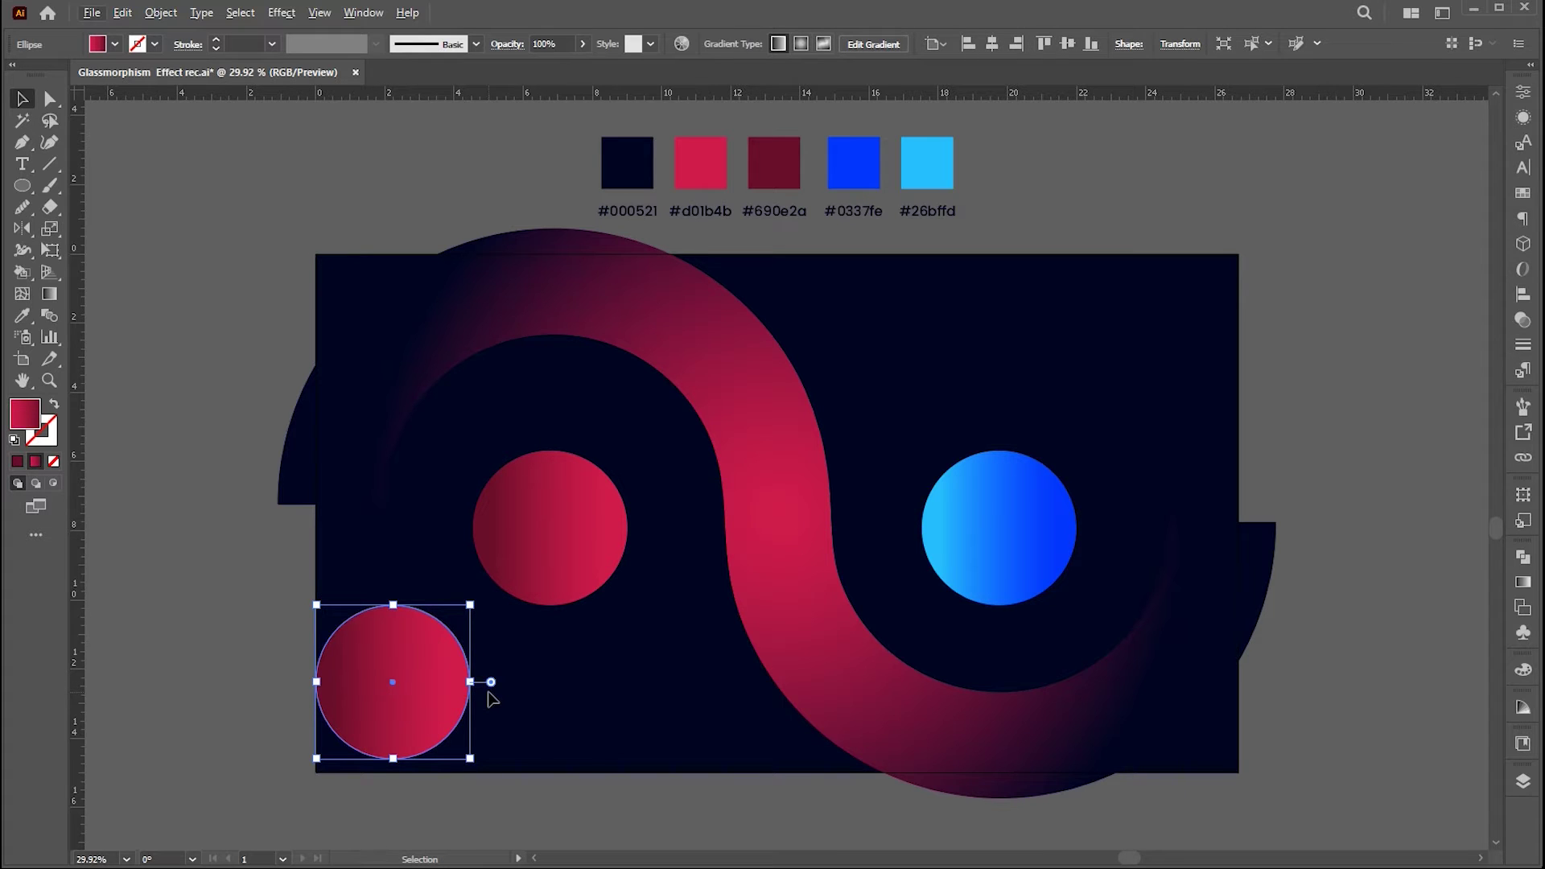
key(ctrl+F9)
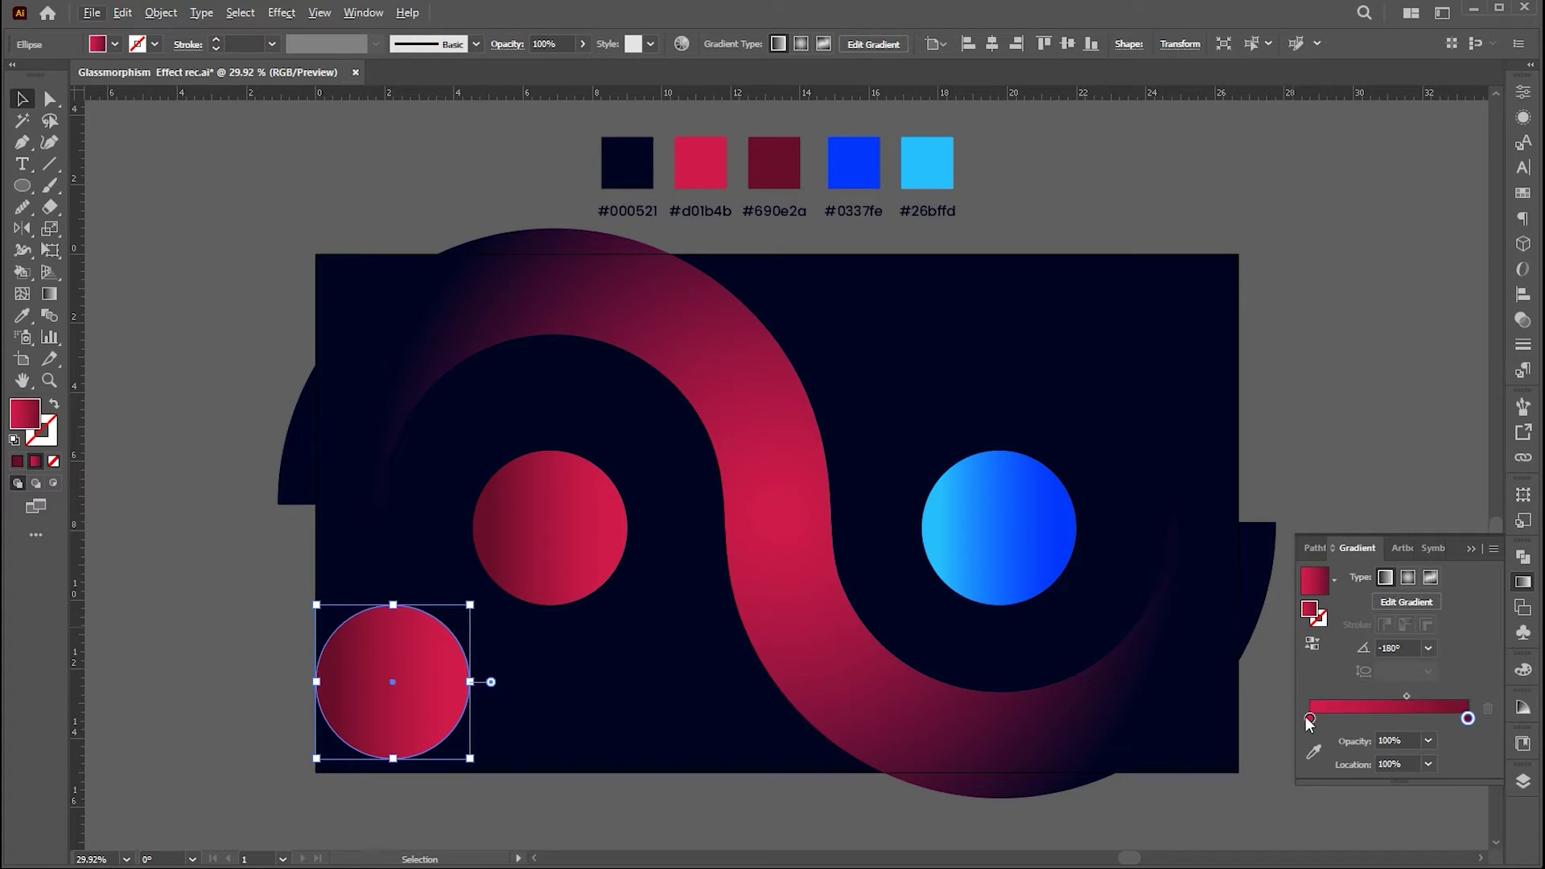
click(1396, 740)
text(0)
key(Return)
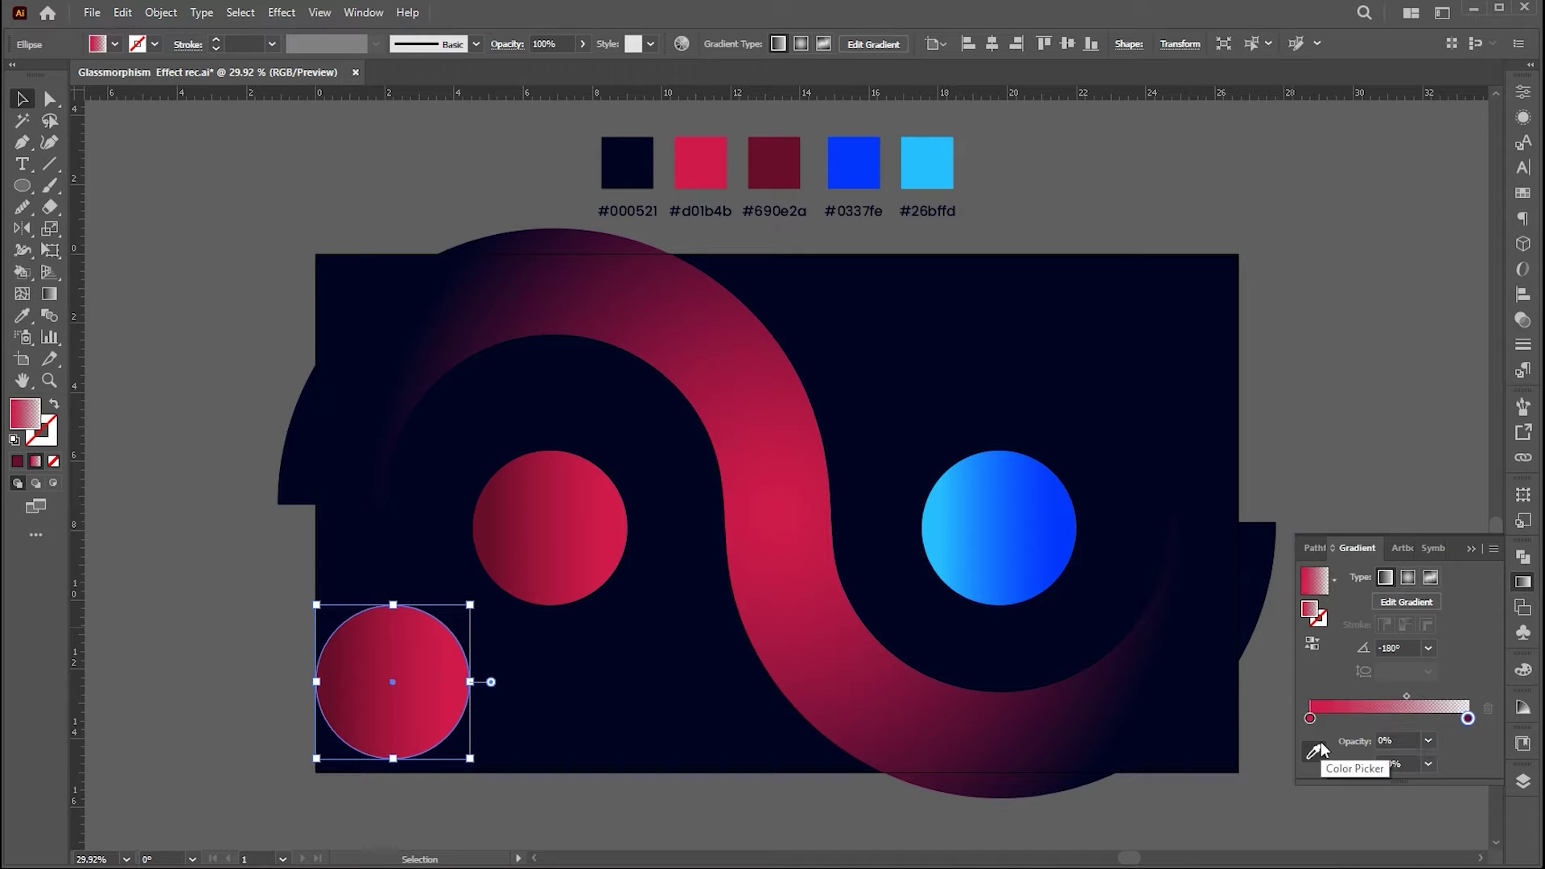
Enlarge the lower-left circle so it overlaps the artboard corner and angle its fading gradient diagonally to about -132.9°
key(g)
drag(466, 590, 348, 750)
key(v)
click(509, 684)
click(459, 695)
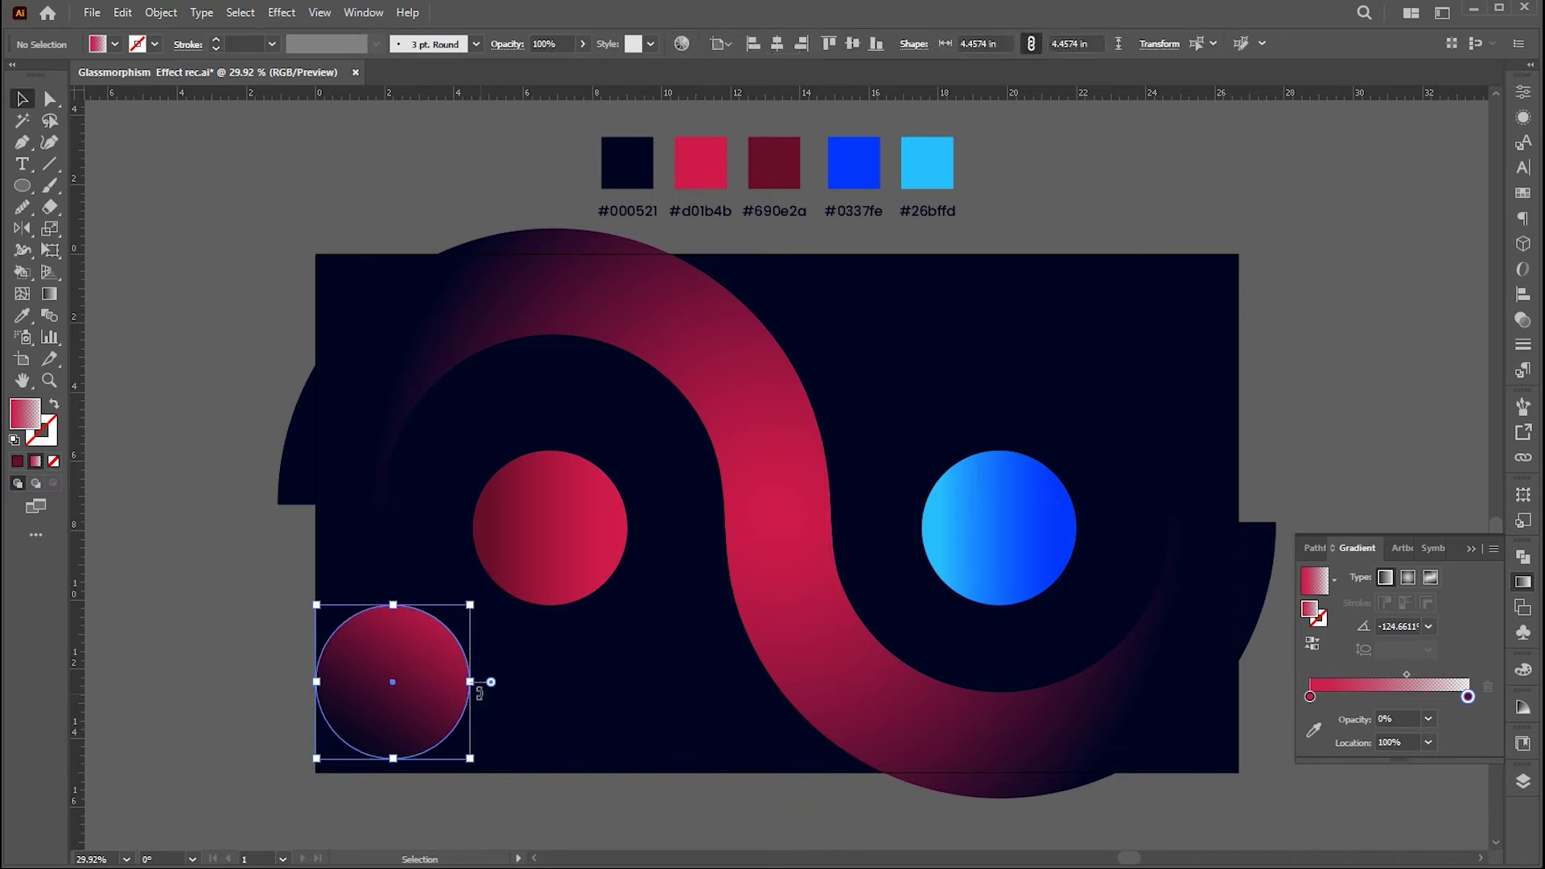
drag(472, 684, 519, 684)
key(ctrl+z)
mouse_move(453, 684)
mouse_down()
mouse_move(409, 754)
mouse_move(495, 628)
mouse_up()
key(g)
mouse_move(374, 720)
mouse_down()
mouse_move(475, 583)
mouse_move(444, 666)
mouse_up()
drag(510, 606, 348, 789)
key(v)
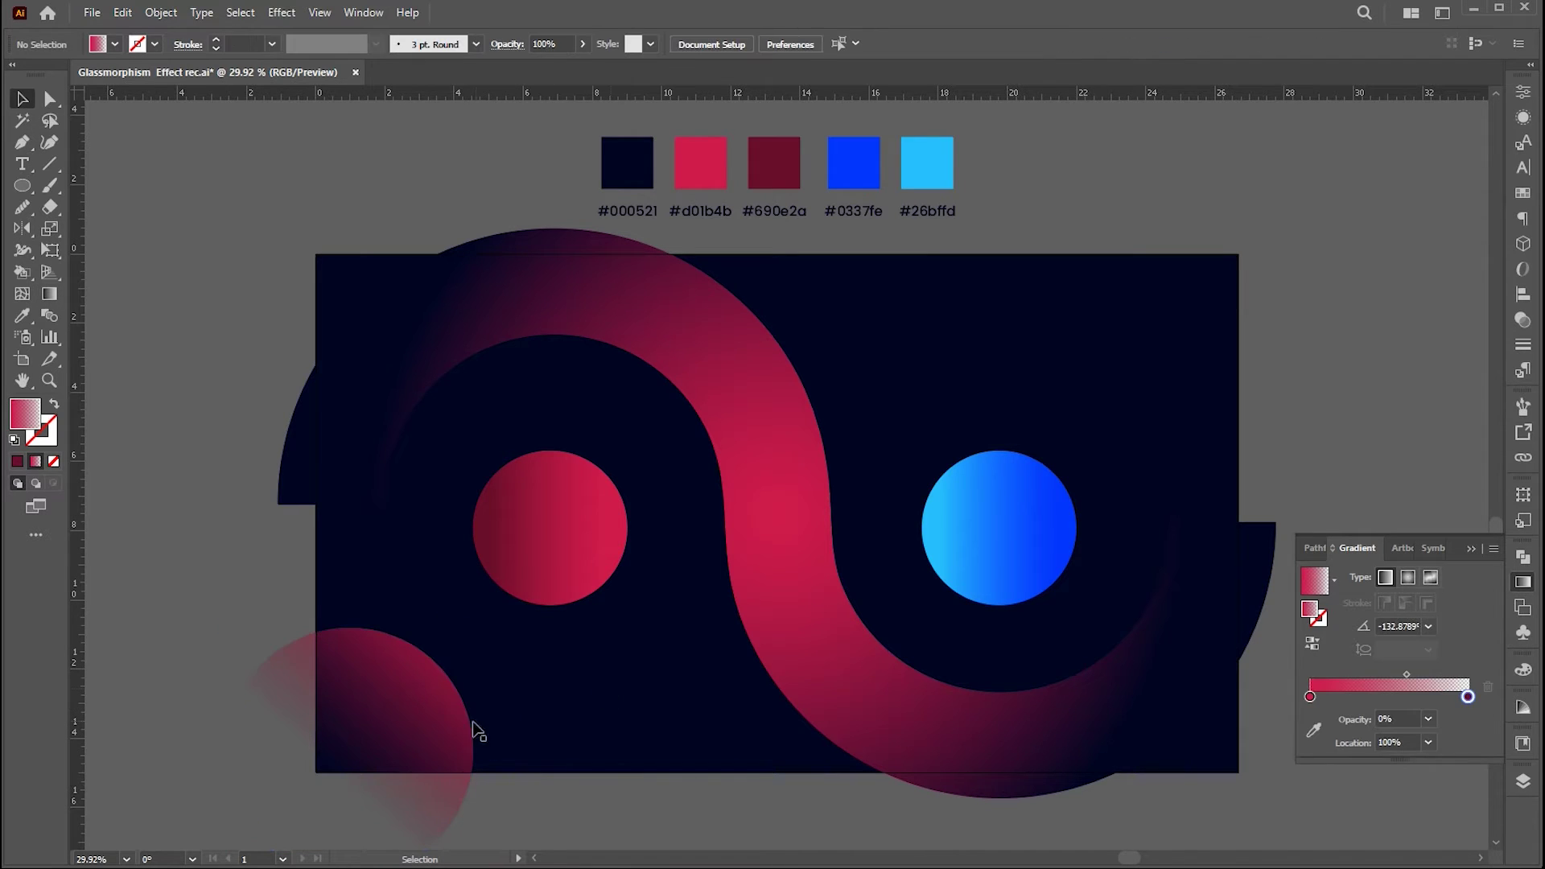
Copy the fading circle, rotate the copy 180°, and position it over the artboard's upper-right corner
drag(439, 731, 817, 319)
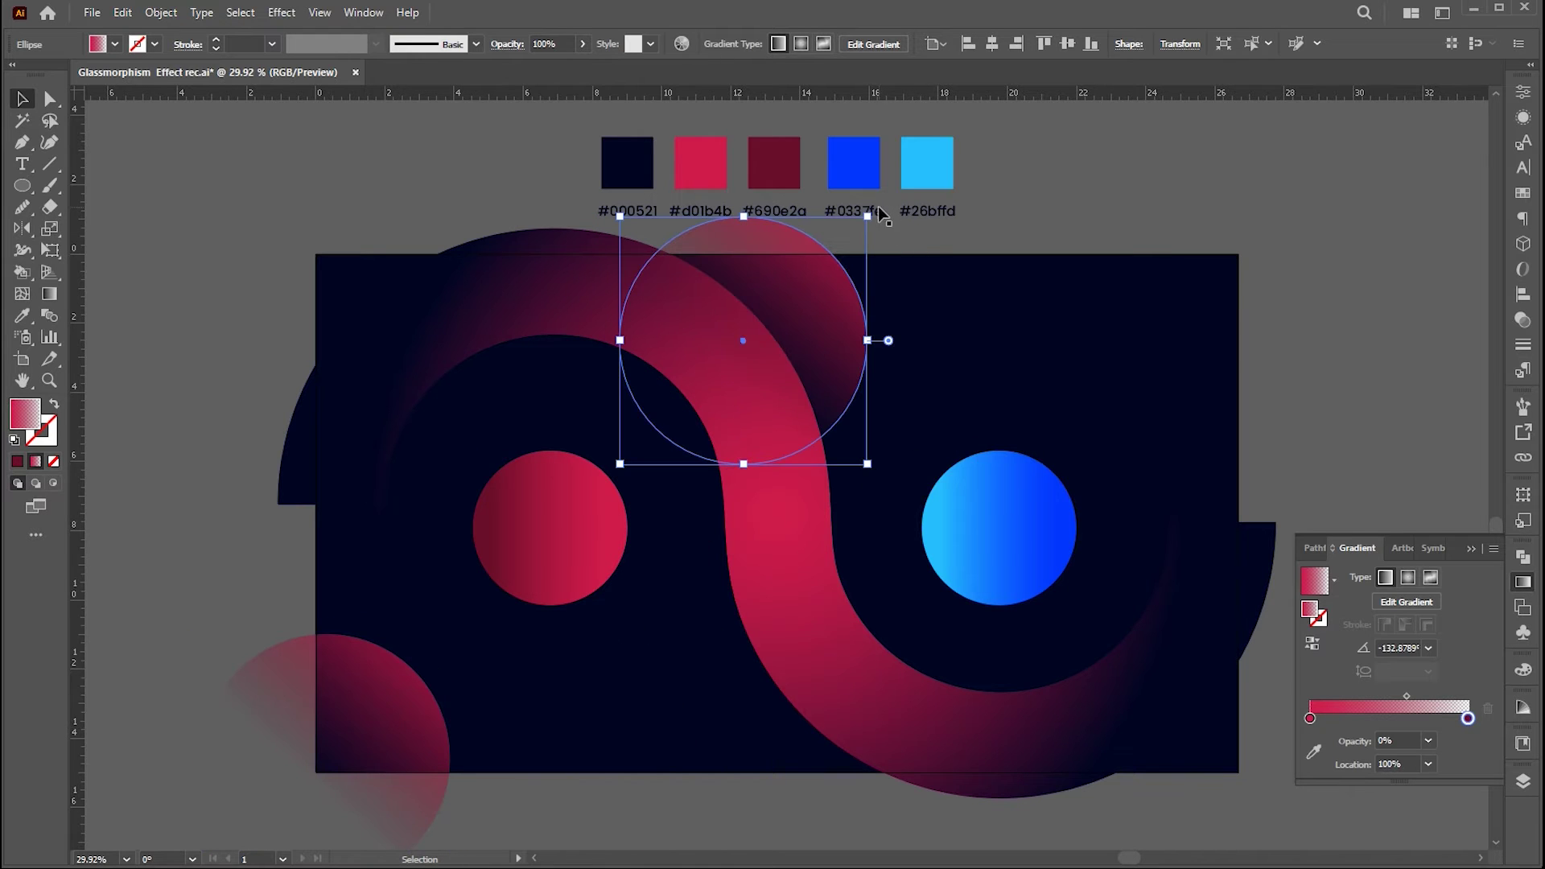
drag(875, 211, 1178, 330)
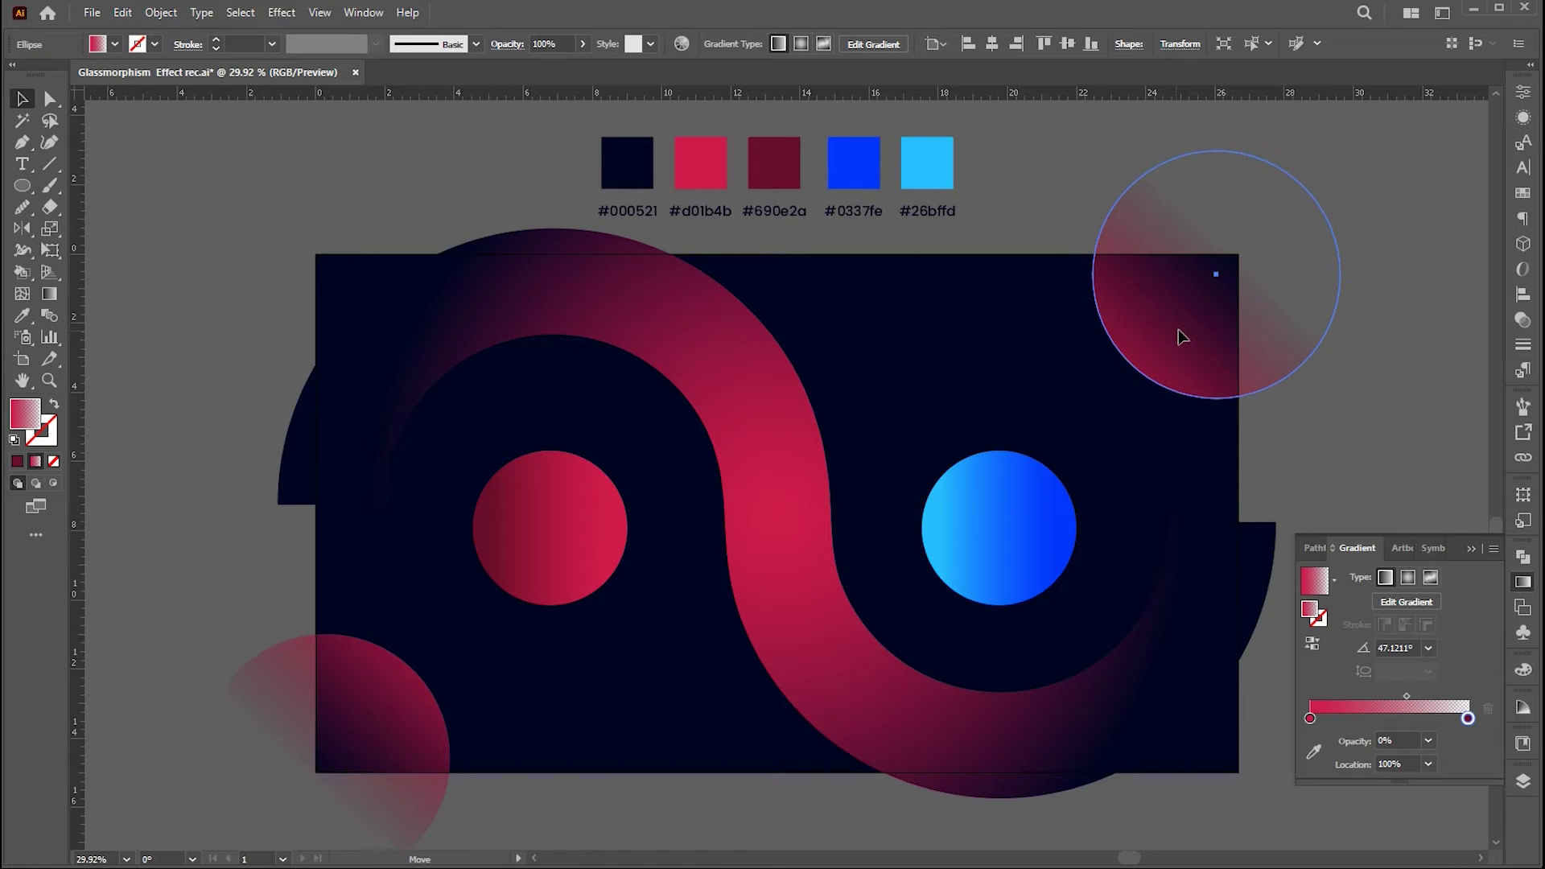
drag(1178, 329, 1178, 330)
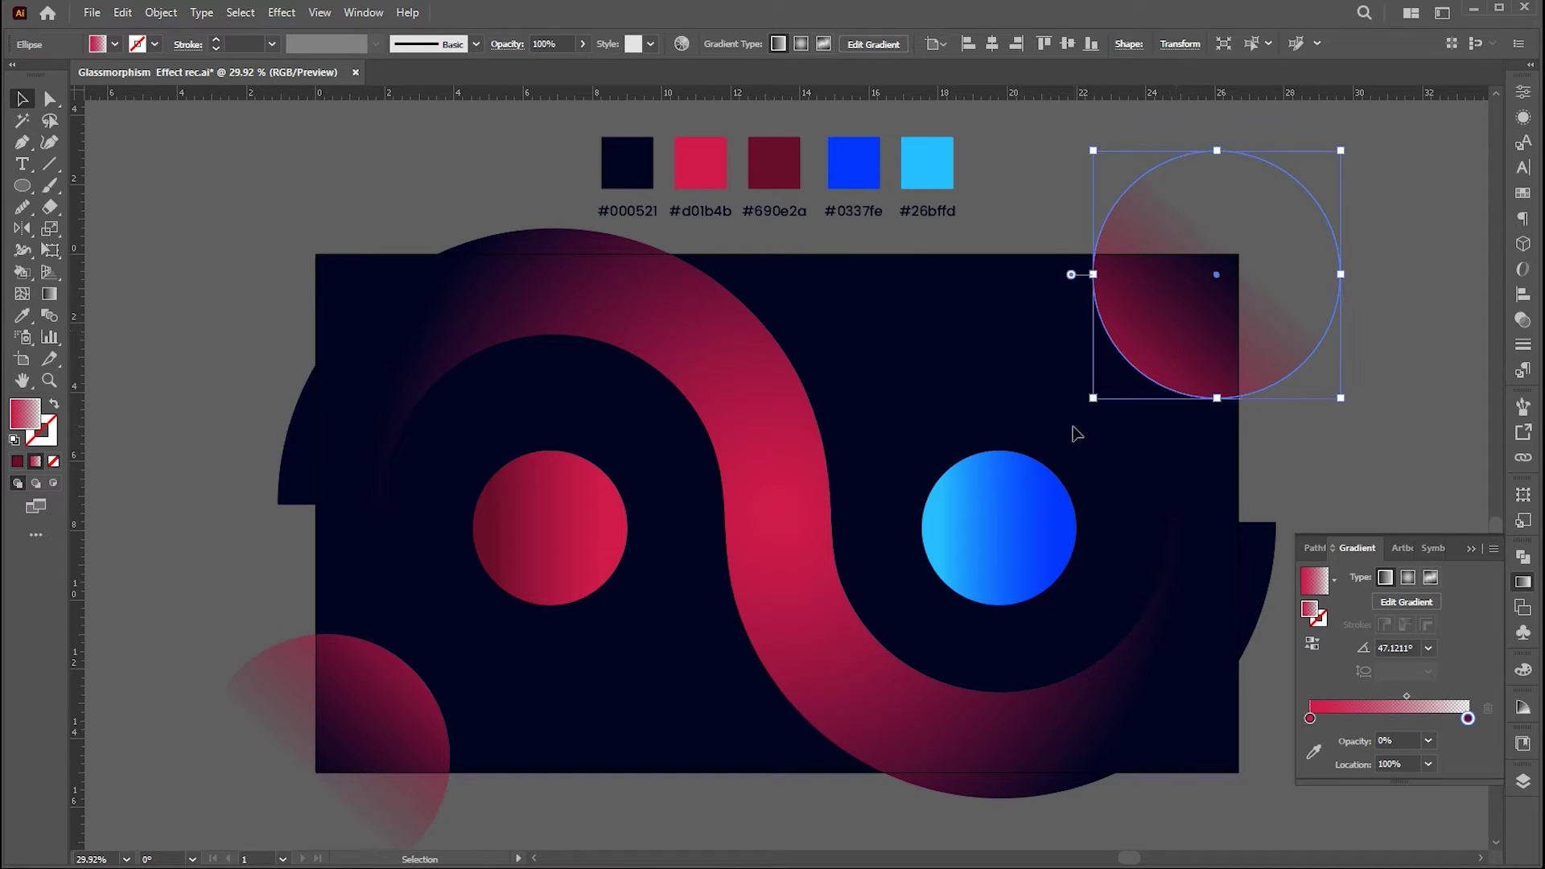
click(1072, 427)
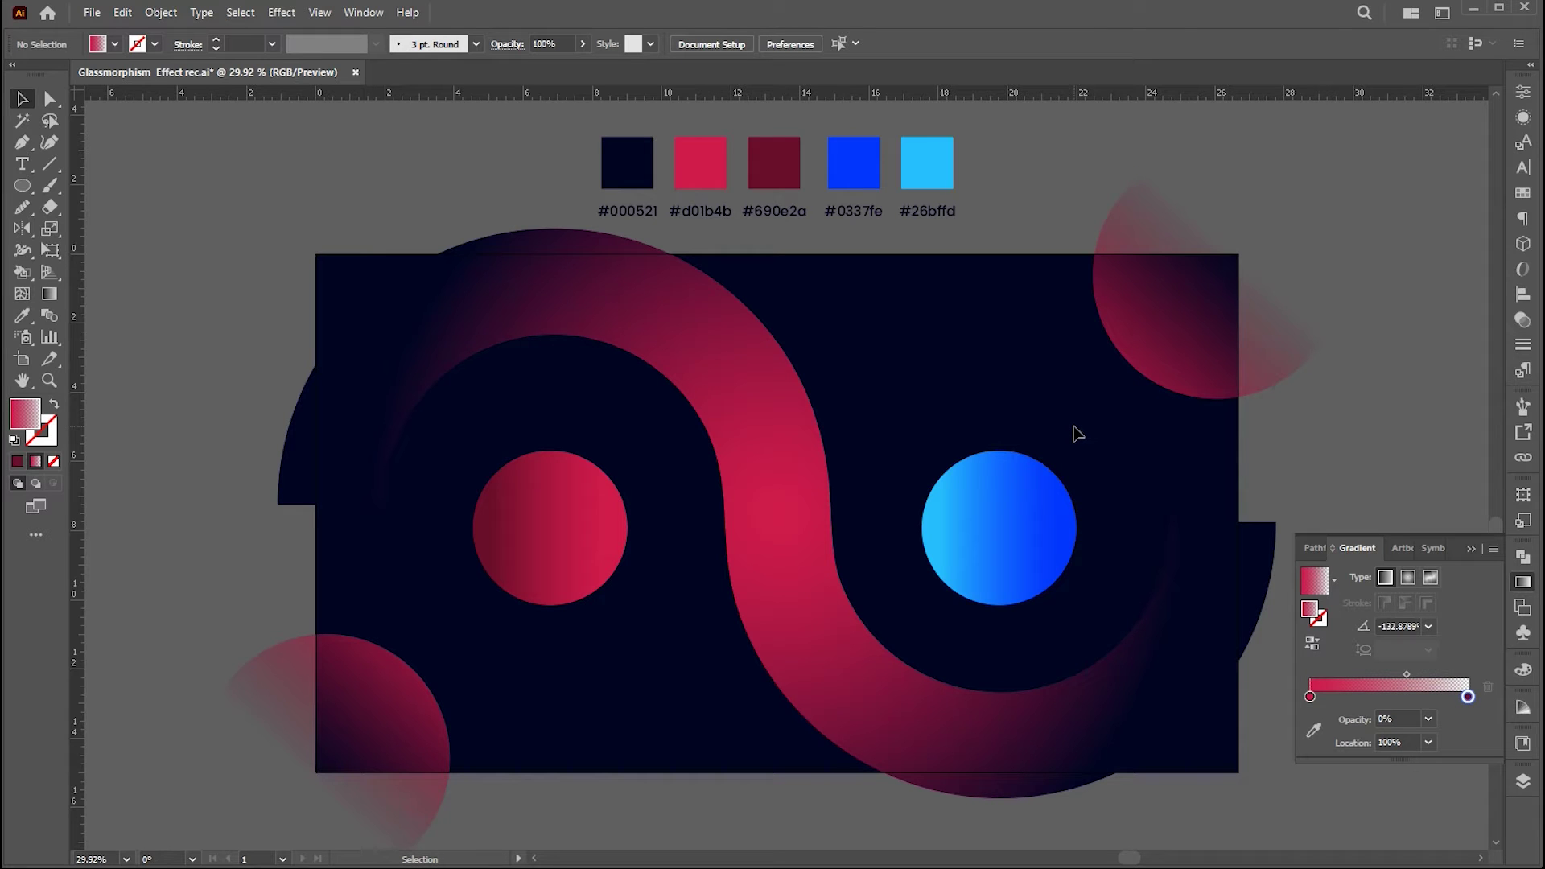
Unlock the navy background and group it with the S-curve and all the circles
scroll(837, 218, up, 1)
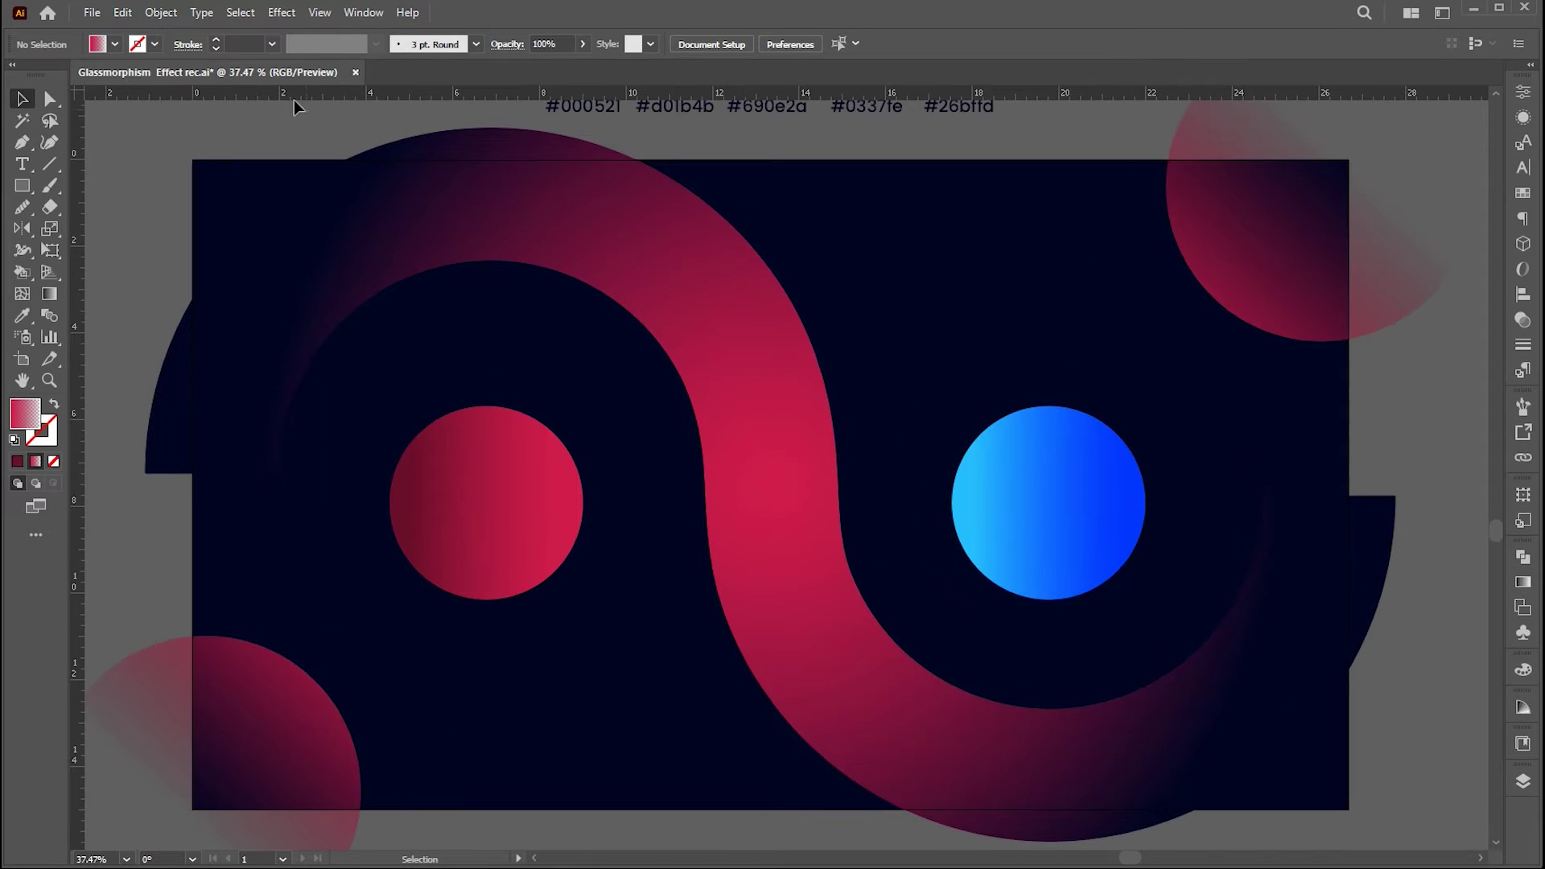
click(160, 13)
click(201, 176)
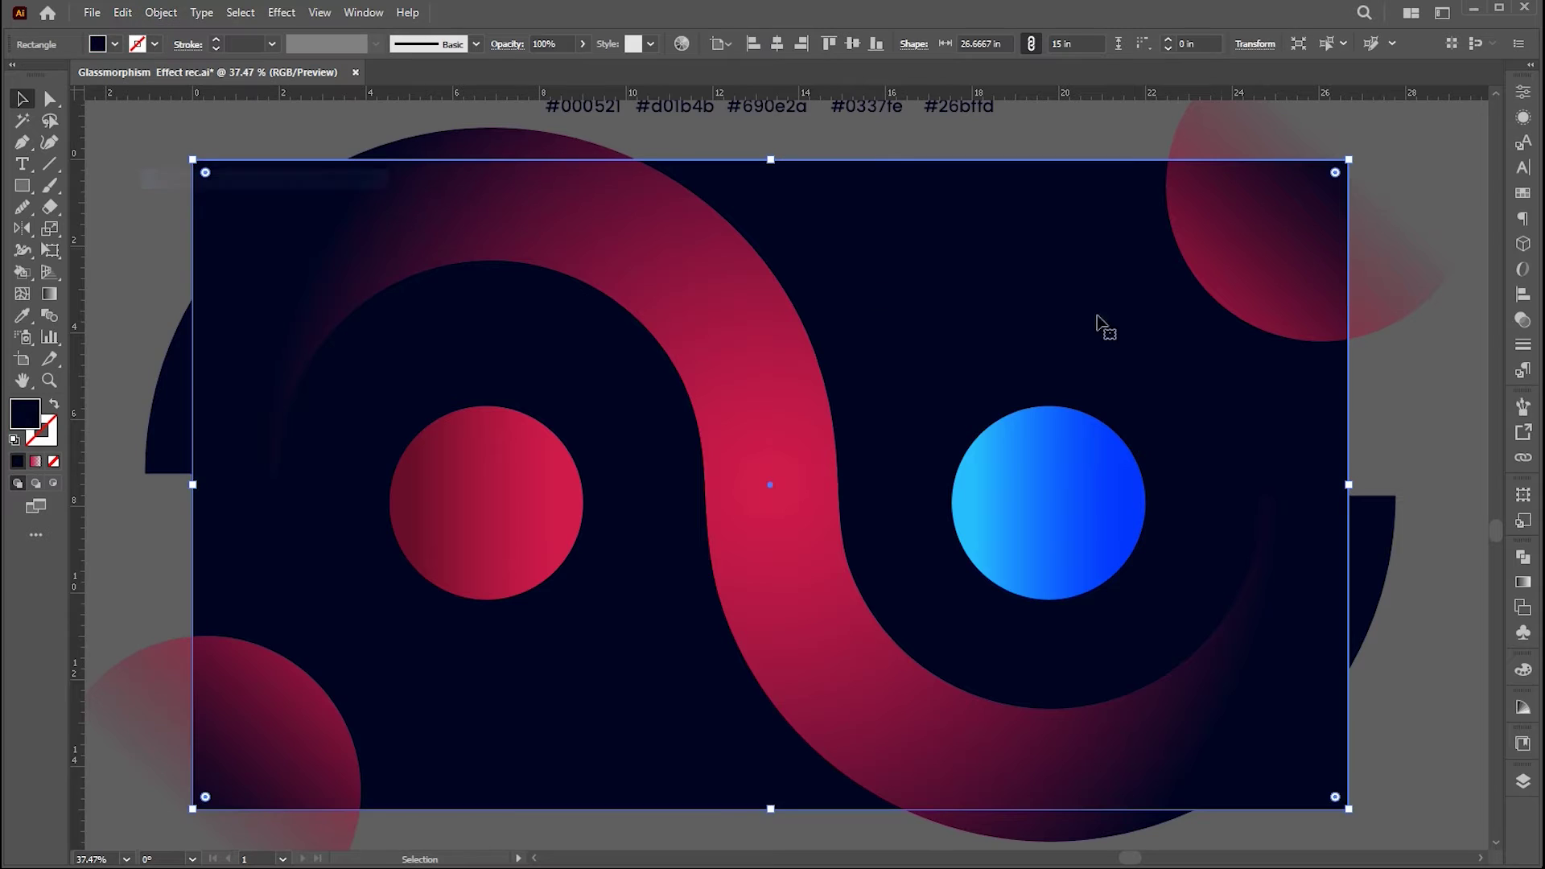
click(1460, 307)
drag(1466, 286, 246, 775)
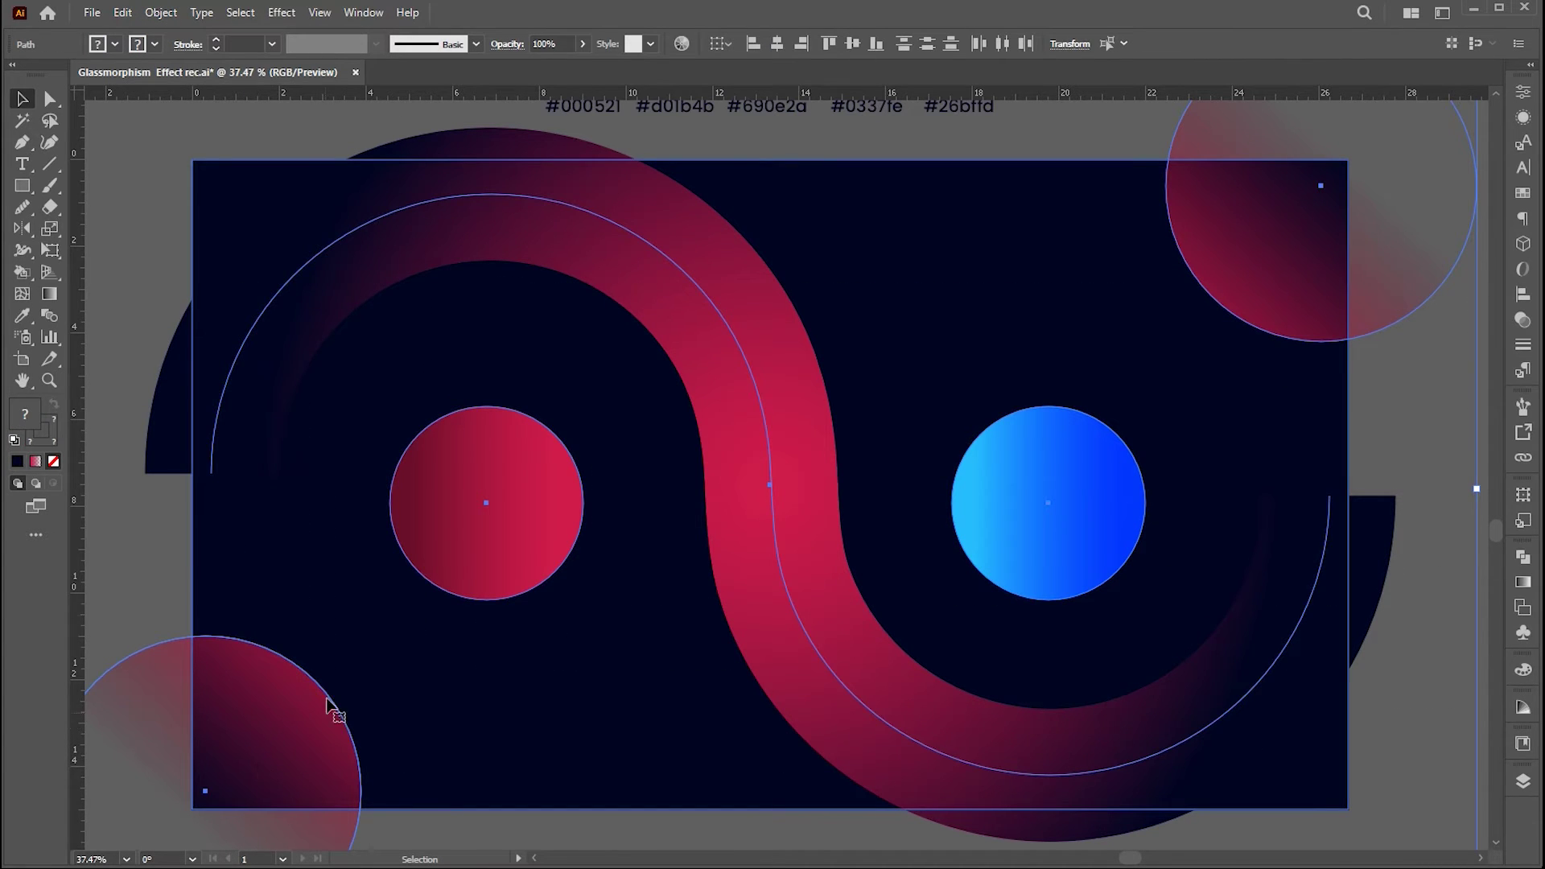
right_click(593, 223)
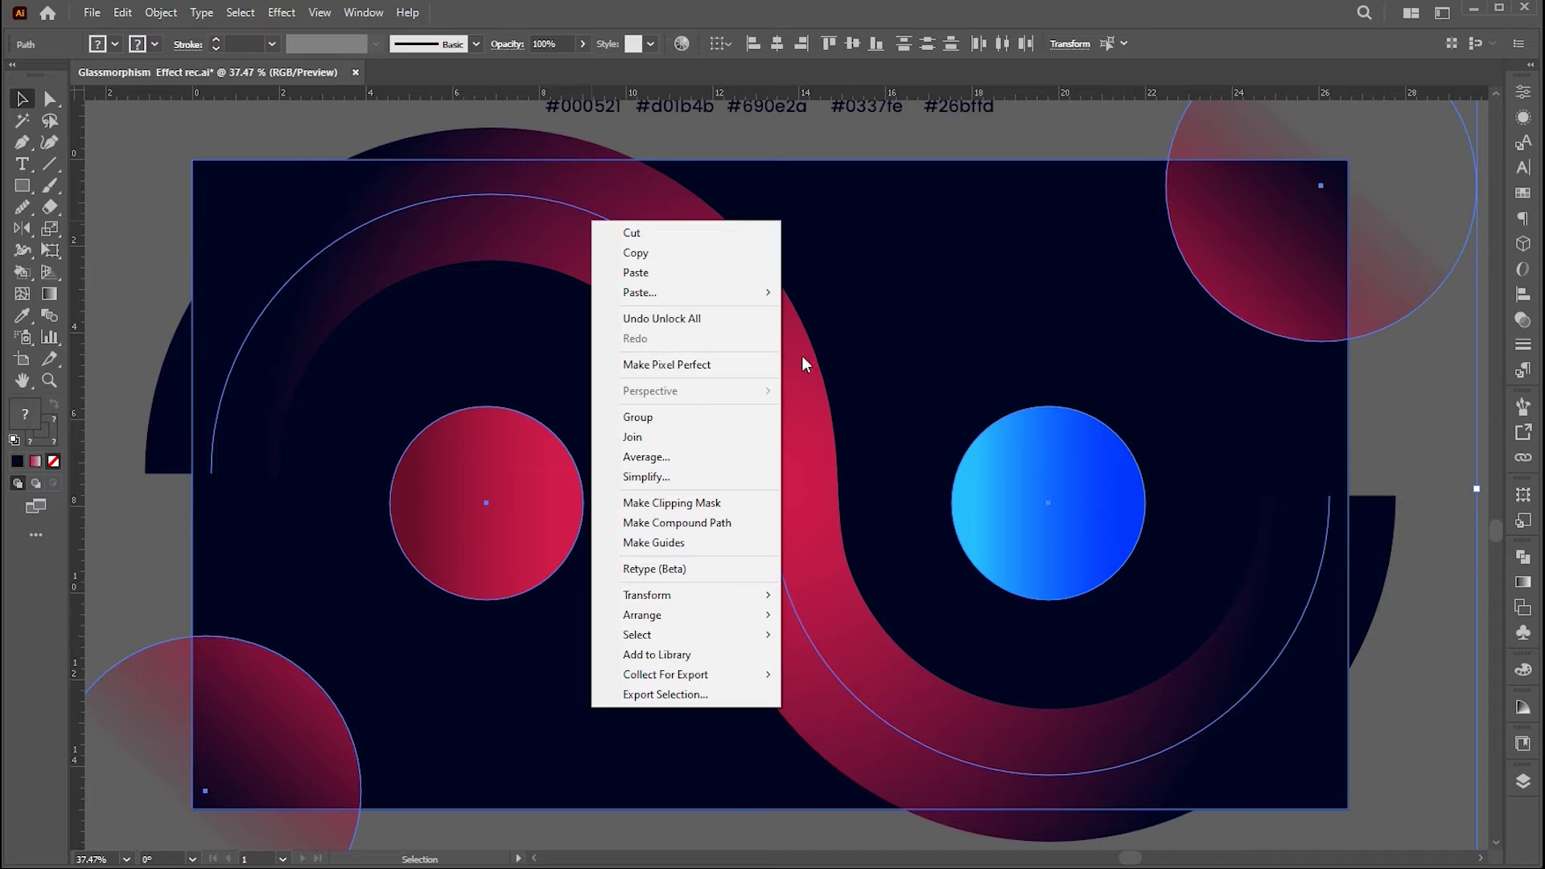
click(672, 418)
click(1429, 613)
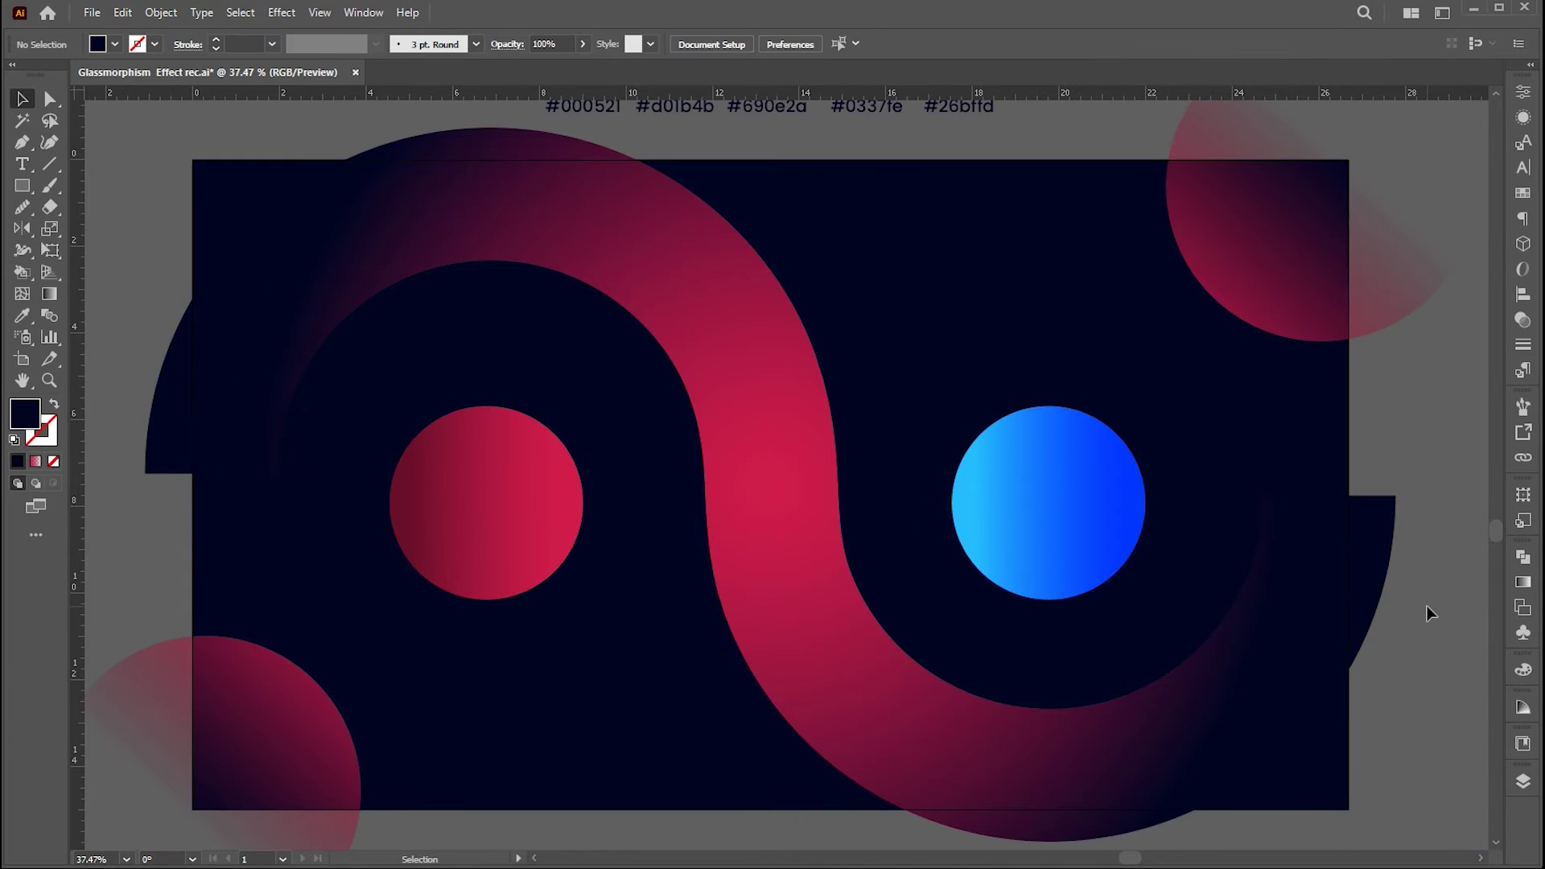
Create a 12 x 6.8 in rectangle and fill it with white (#ffffff)
click(21, 186)
click(680, 396)
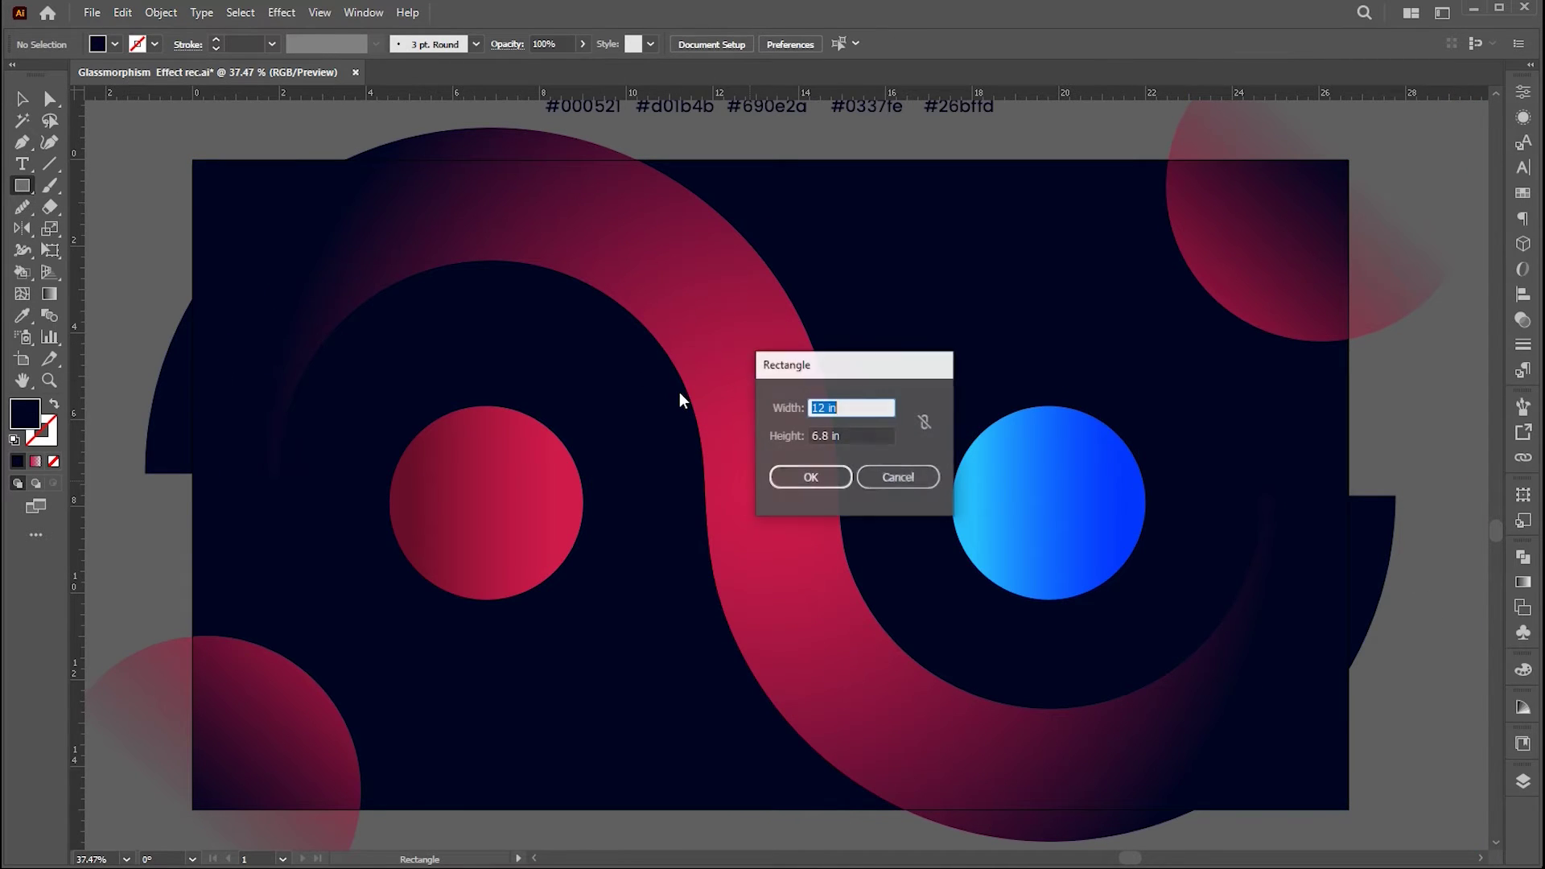
click(845, 437)
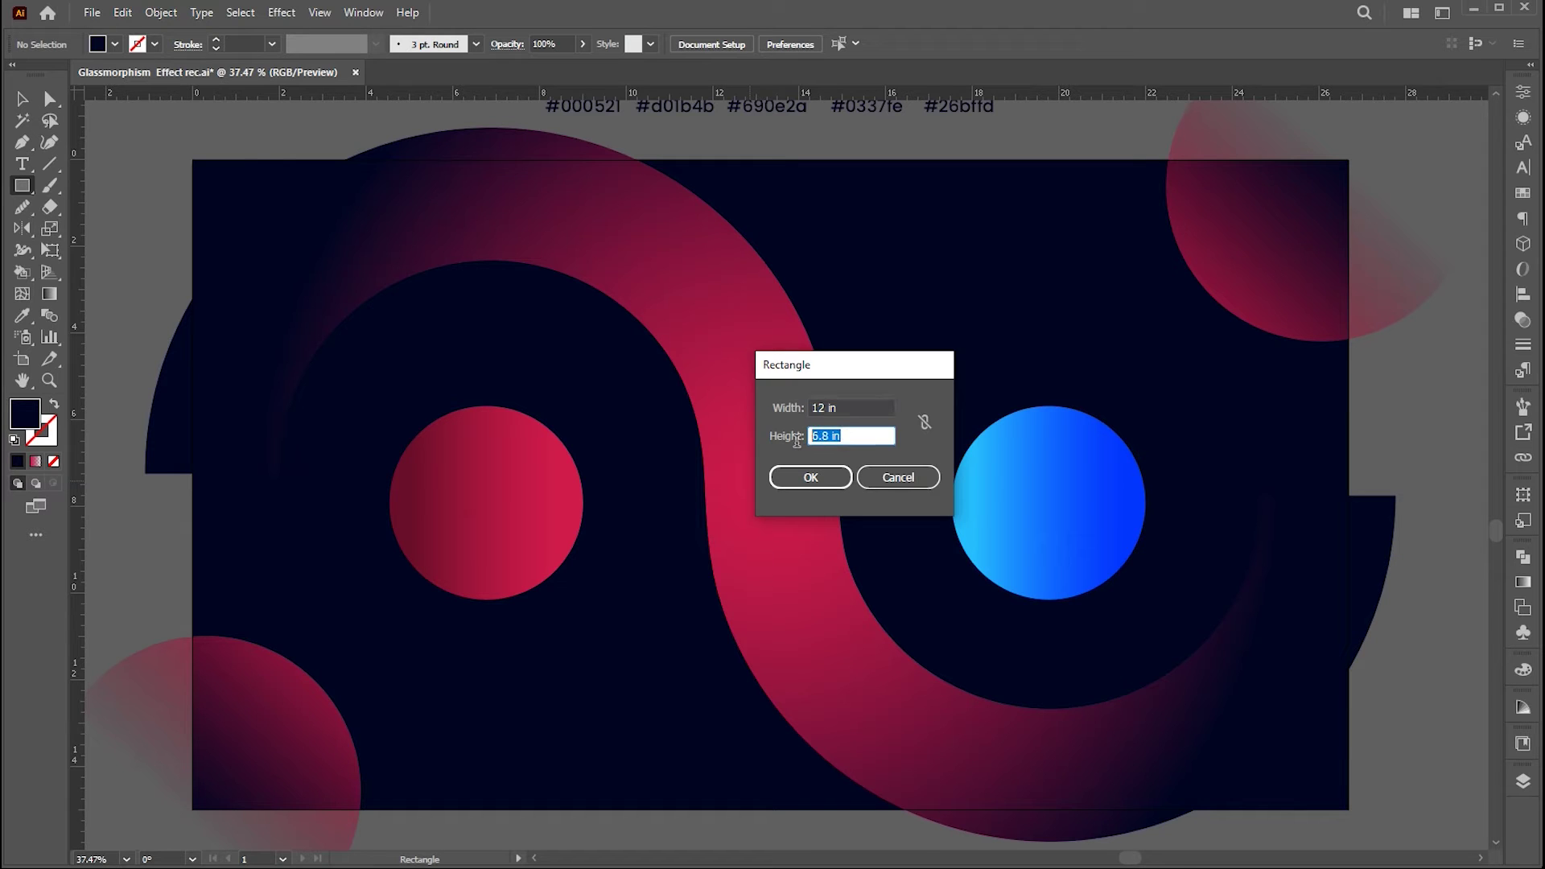
click(811, 476)
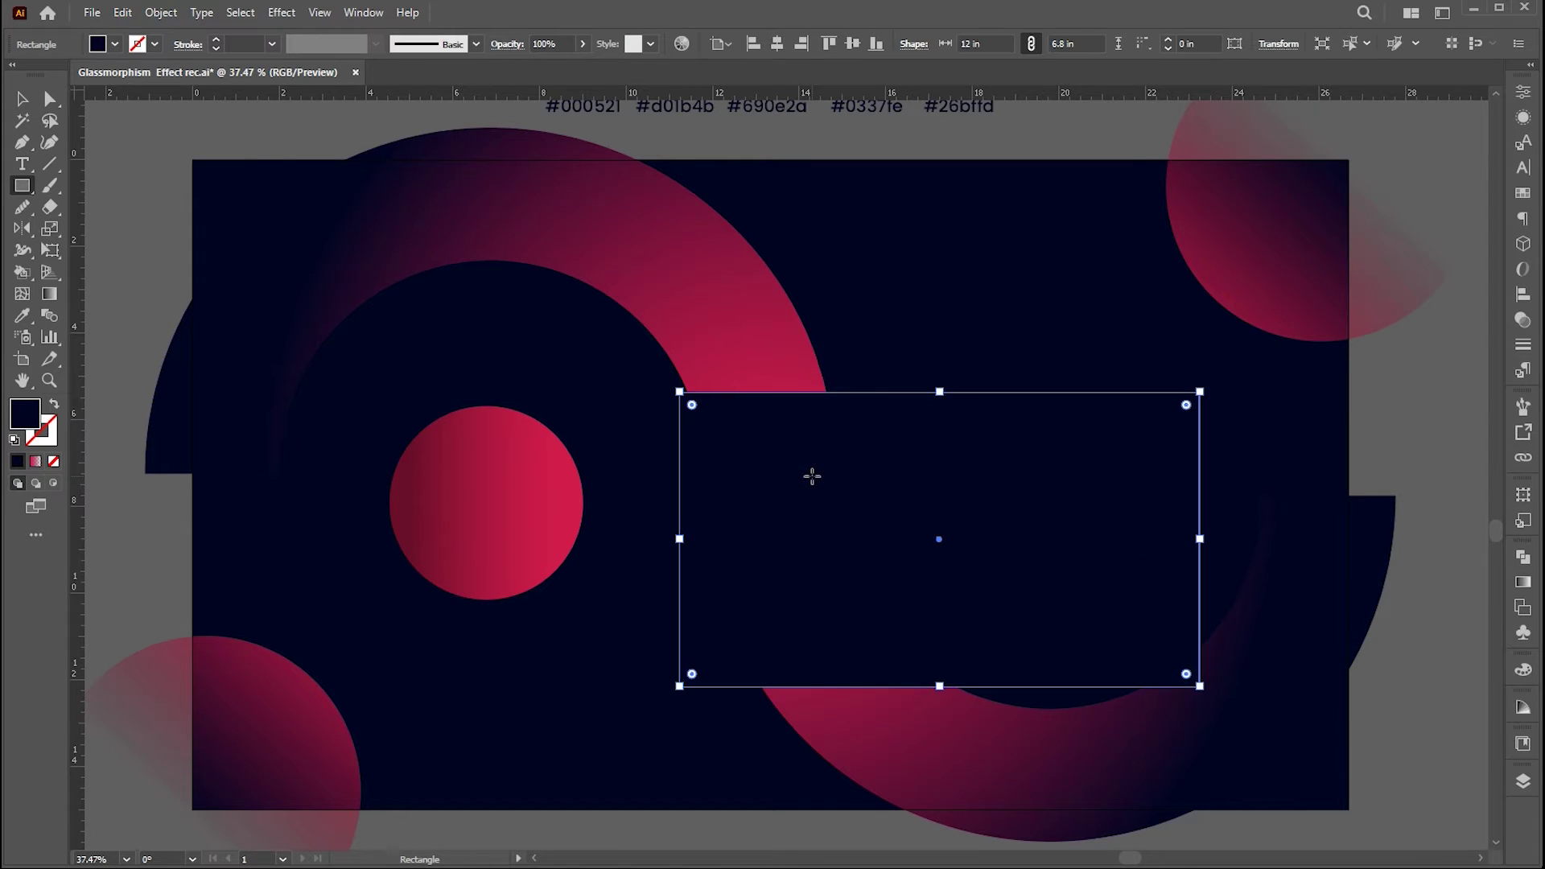
double_click(25, 414)
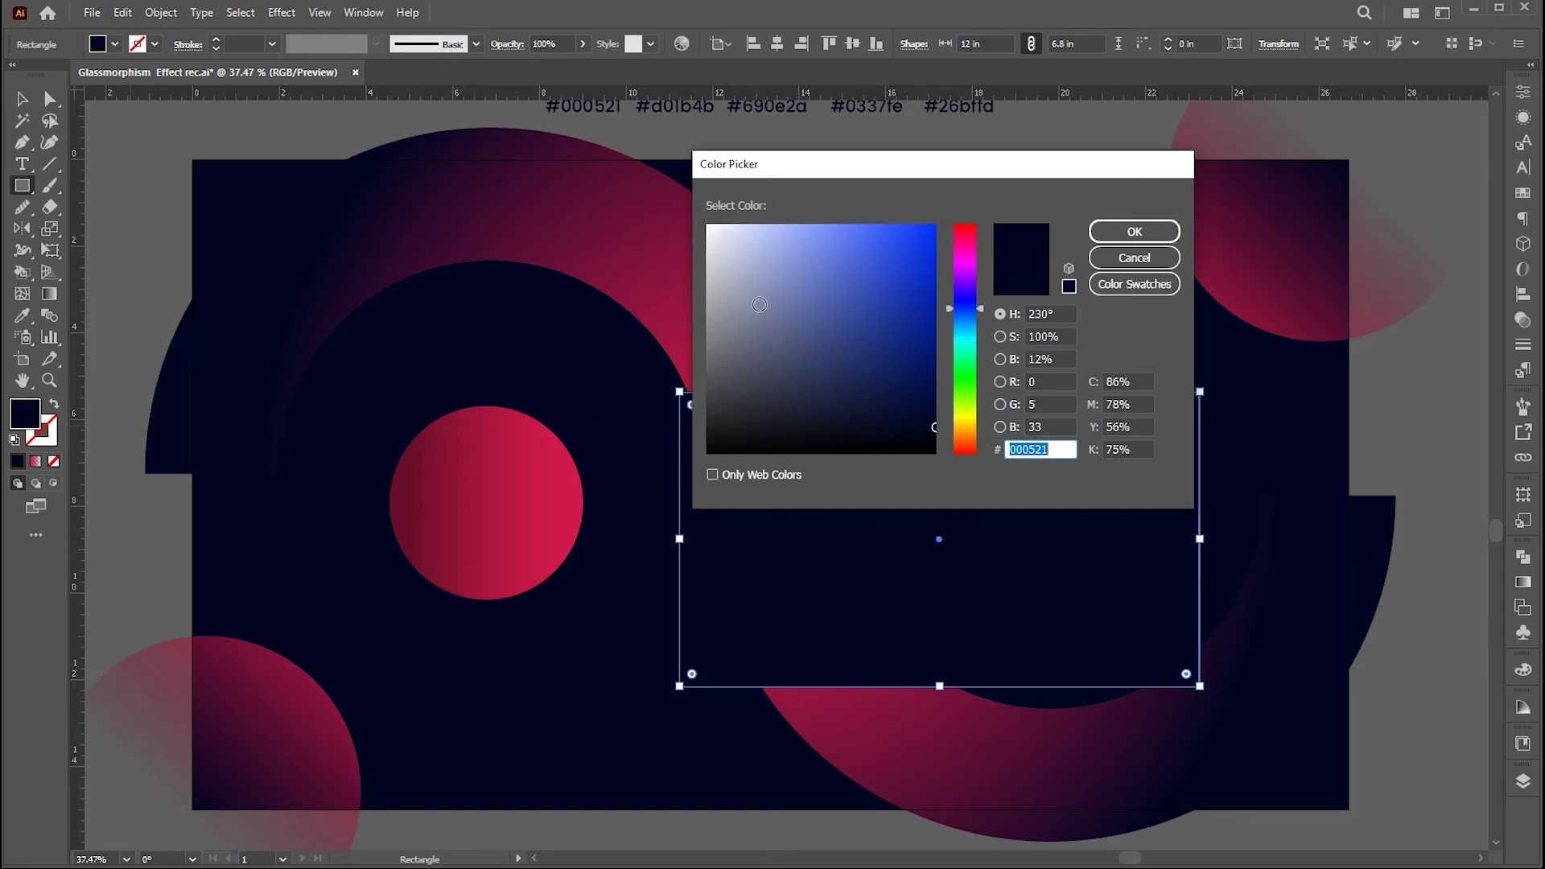
text(ffffff)
click(1135, 230)
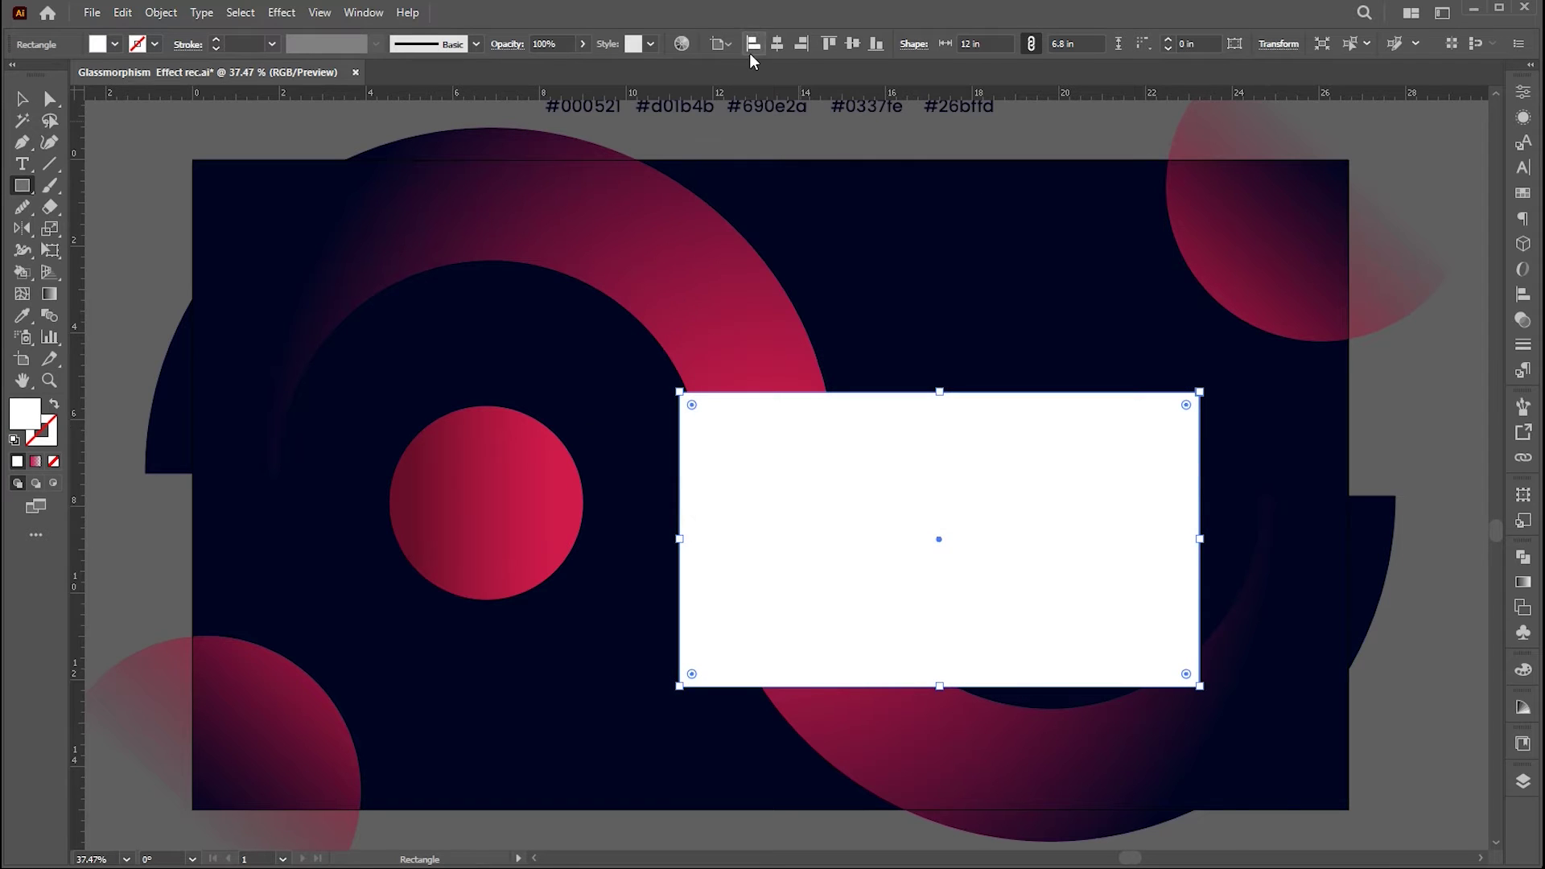
Centre the white rectangle horizontally and vertically on the artboard and round its corners to about 0.5 in
click(775, 43)
click(852, 43)
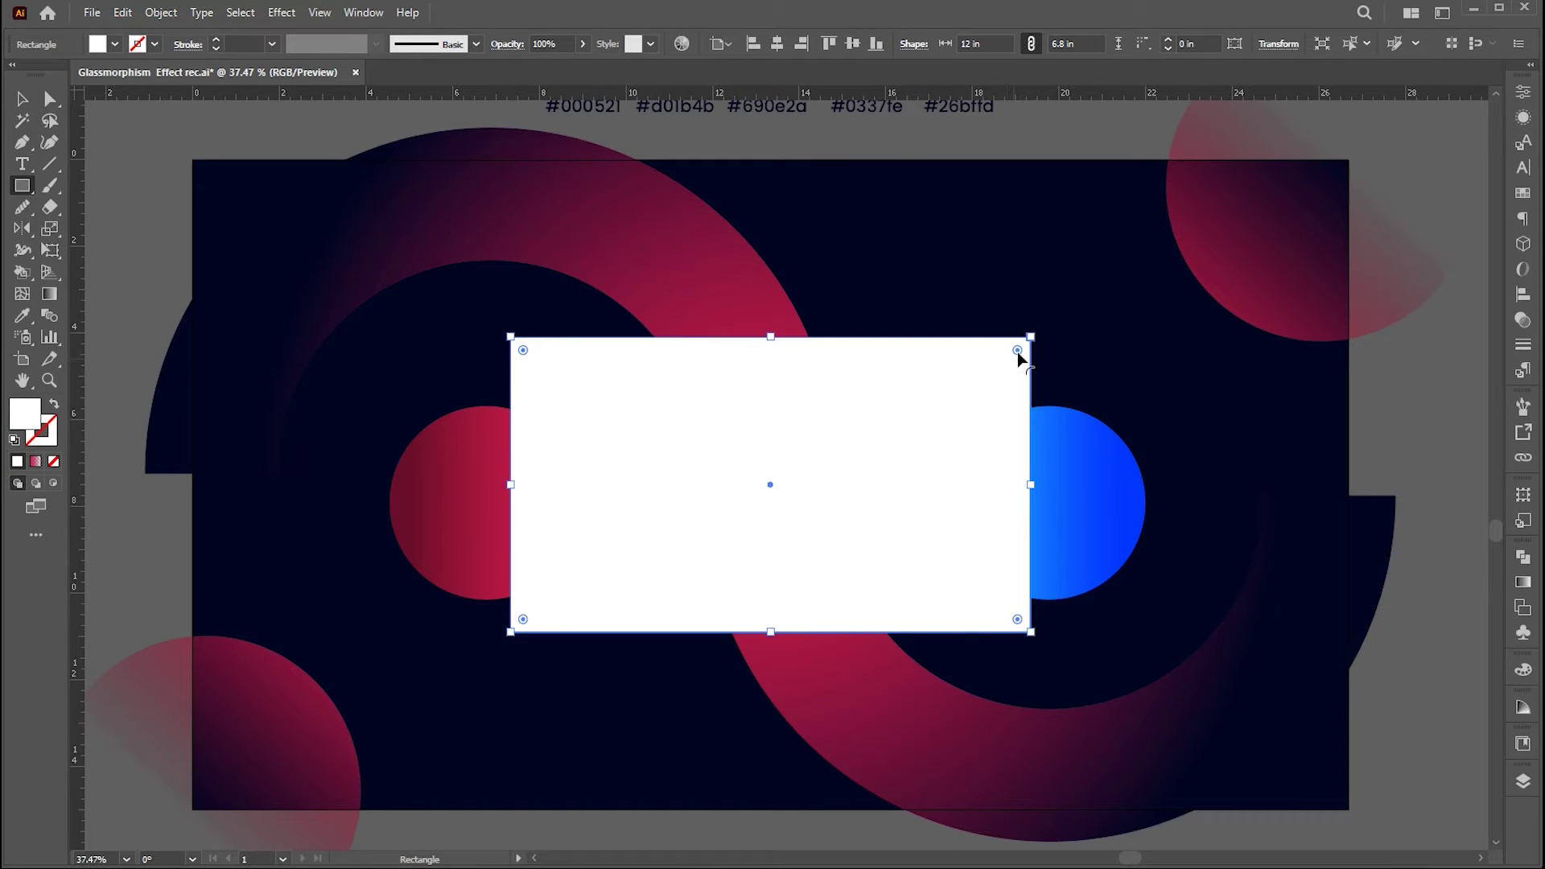
drag(1017, 351, 1008, 359)
key(v)
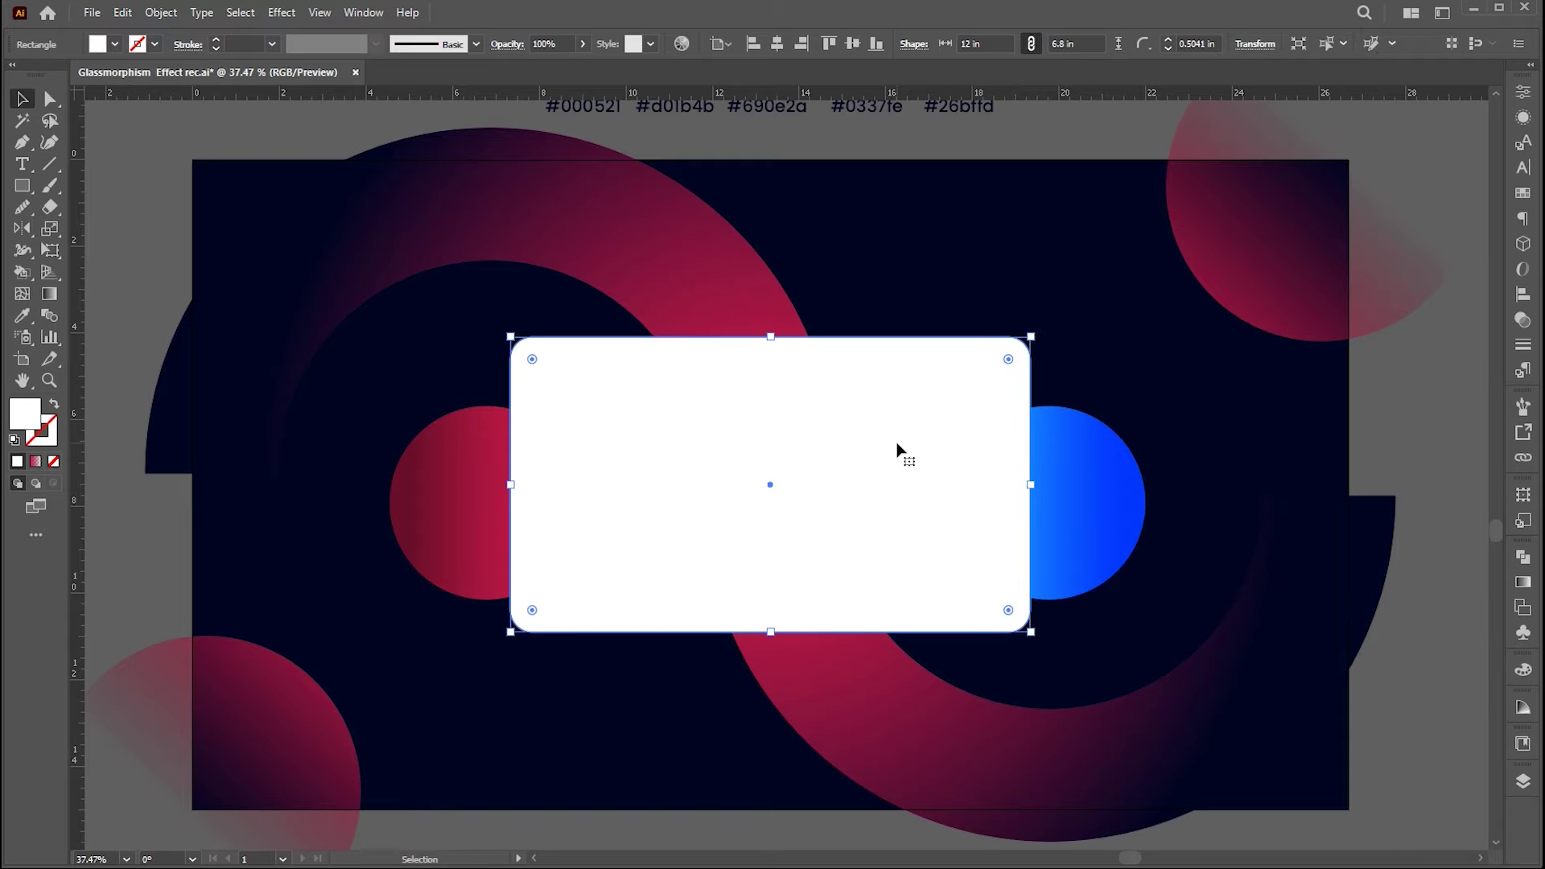
Copy the grouped background artwork and paste the duplicate in front of the original
click(1103, 489)
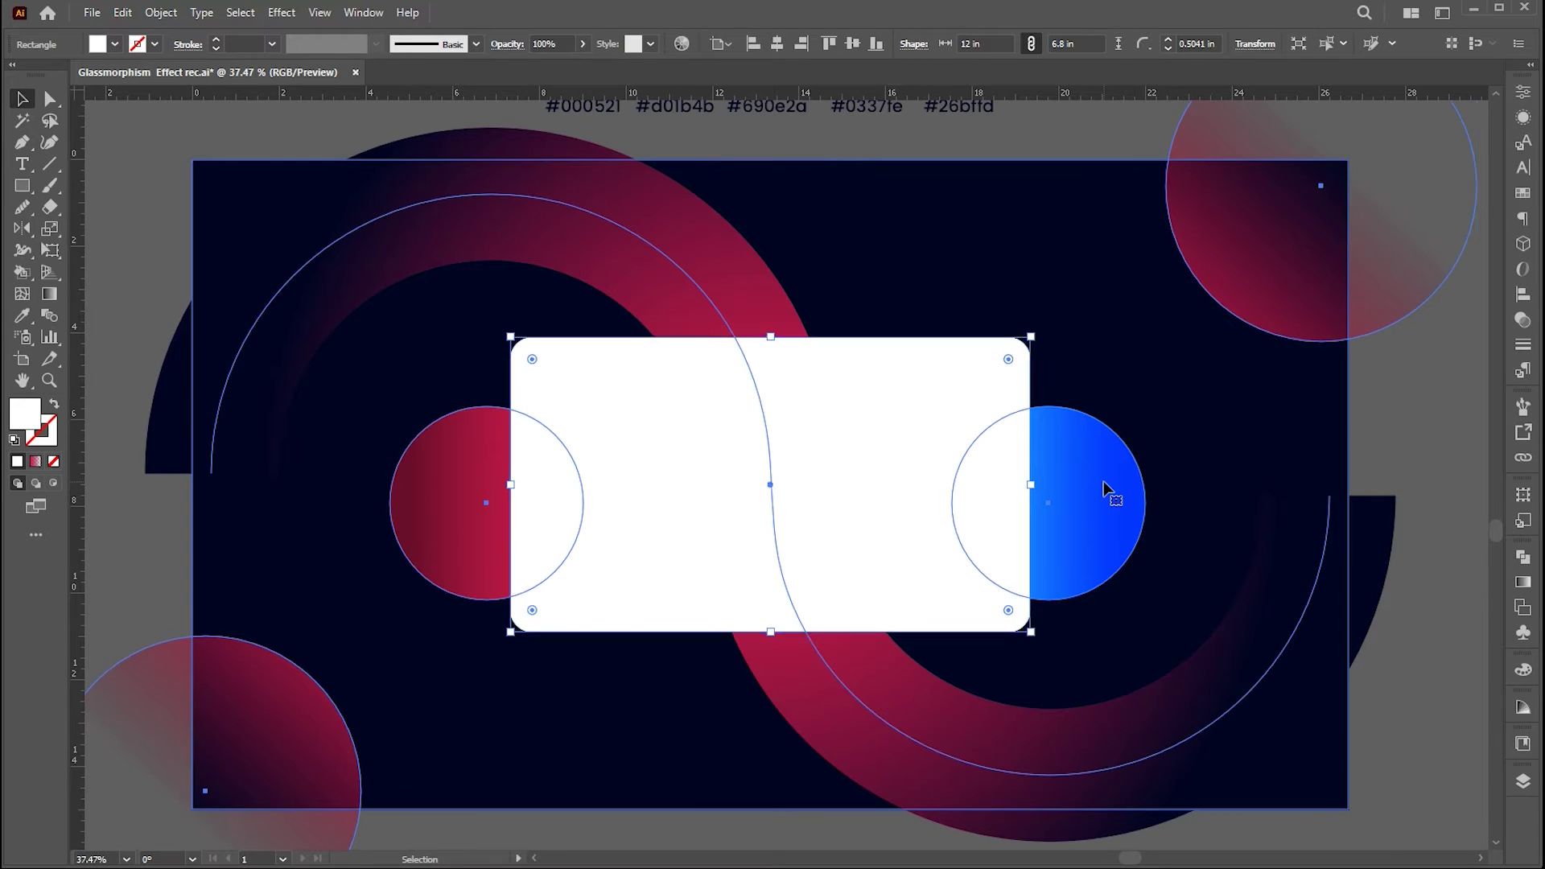
click(123, 12)
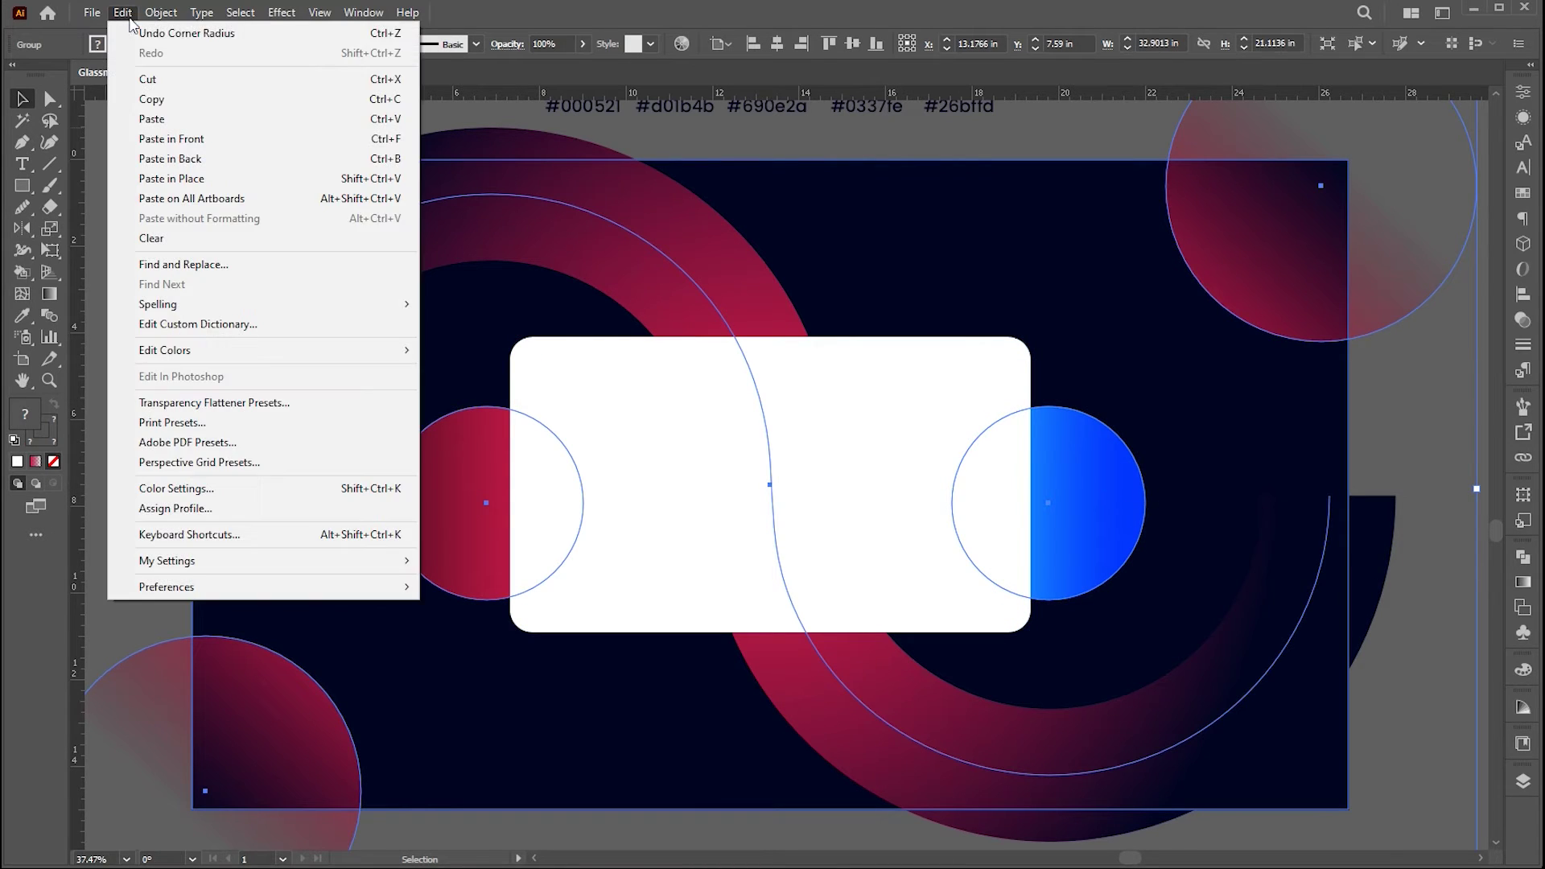
click(151, 99)
click(124, 13)
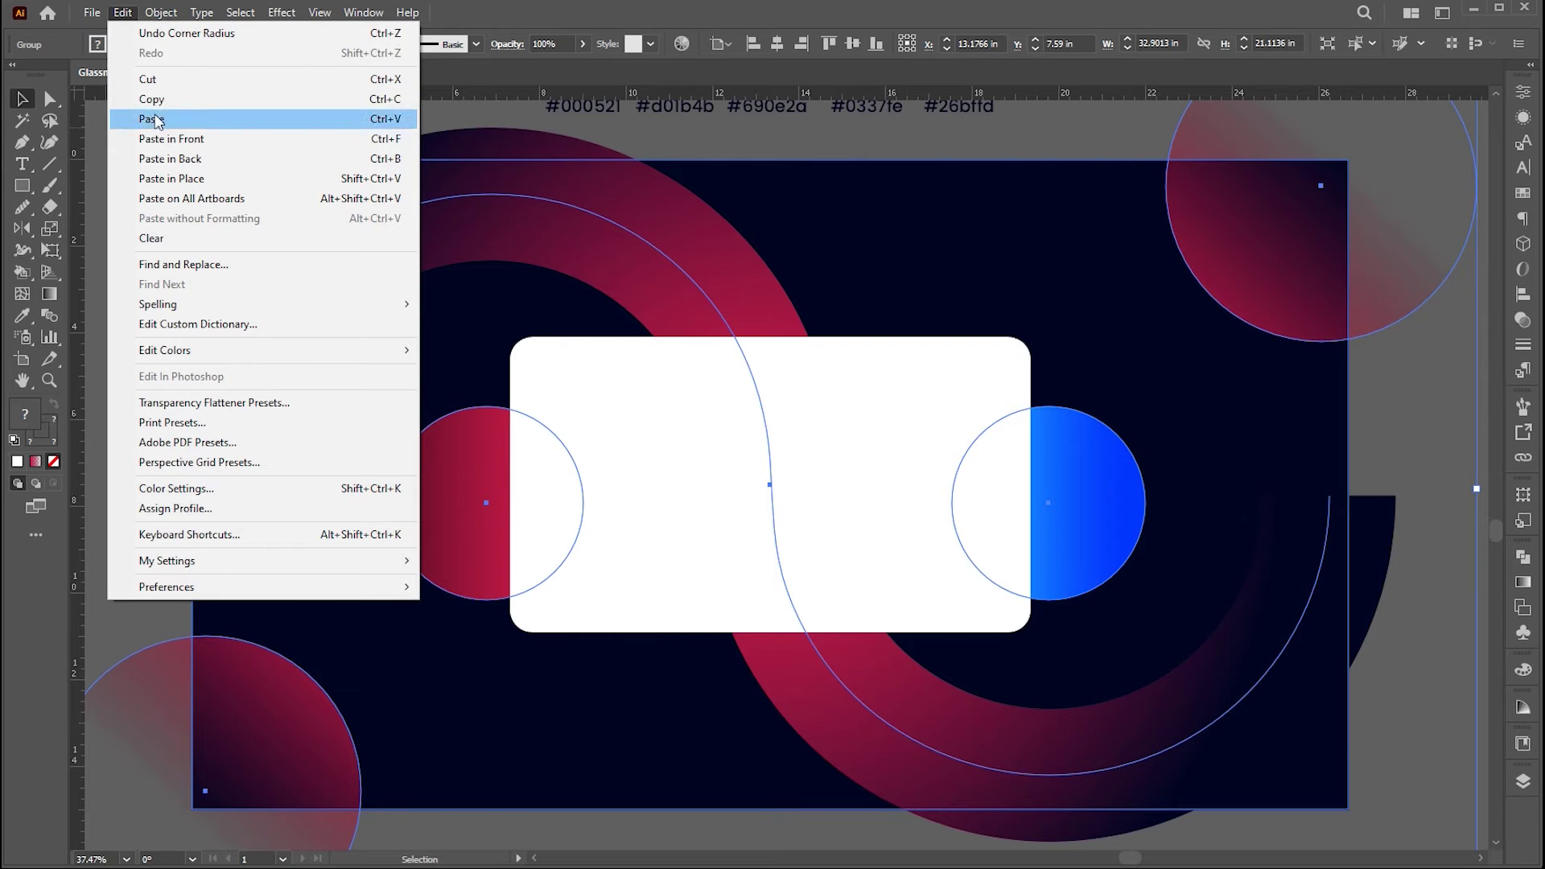
click(172, 138)
Copy the white rounded rectangle at the centre of the artboard
scroll(953, 468, up, 1)
click(828, 414)
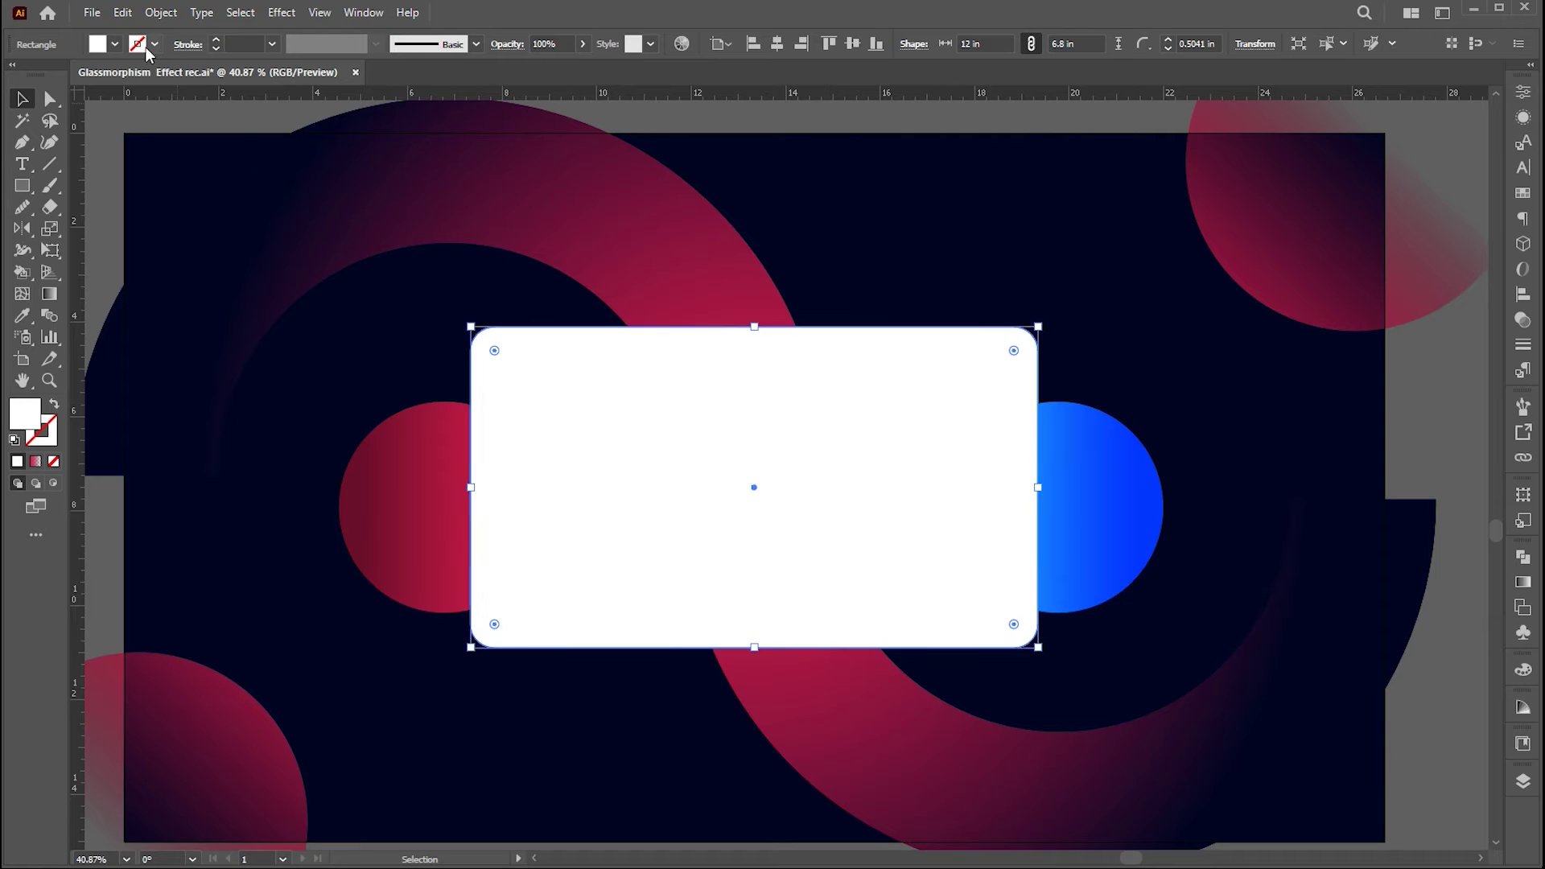
click(122, 12)
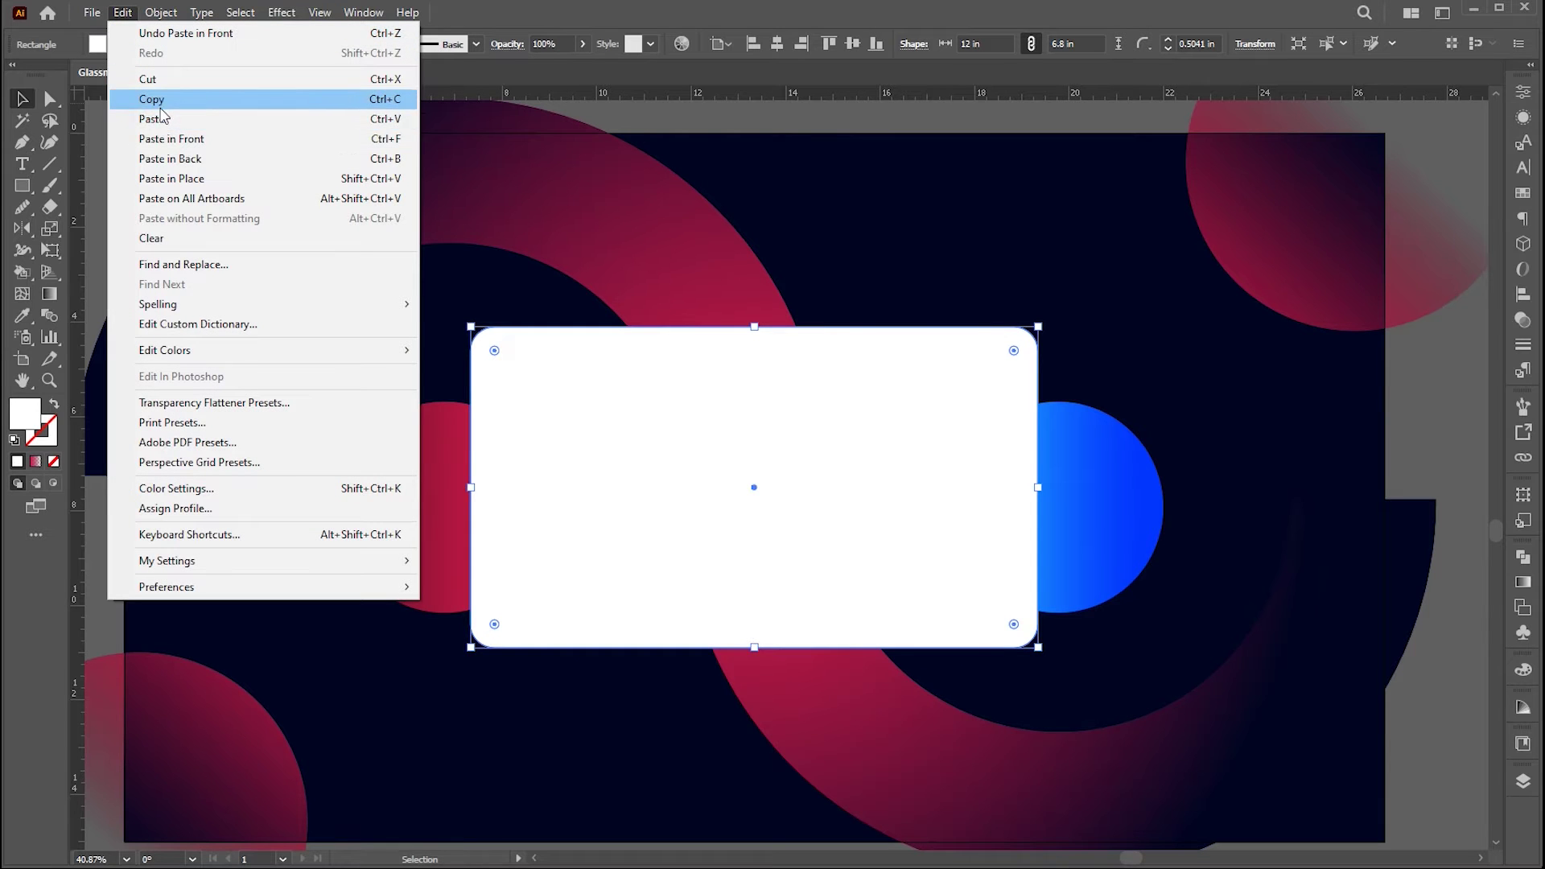
click(154, 101)
Apply a Gaussian Blur with a 30-pixel radius to the duplicated background group in front
click(640, 235)
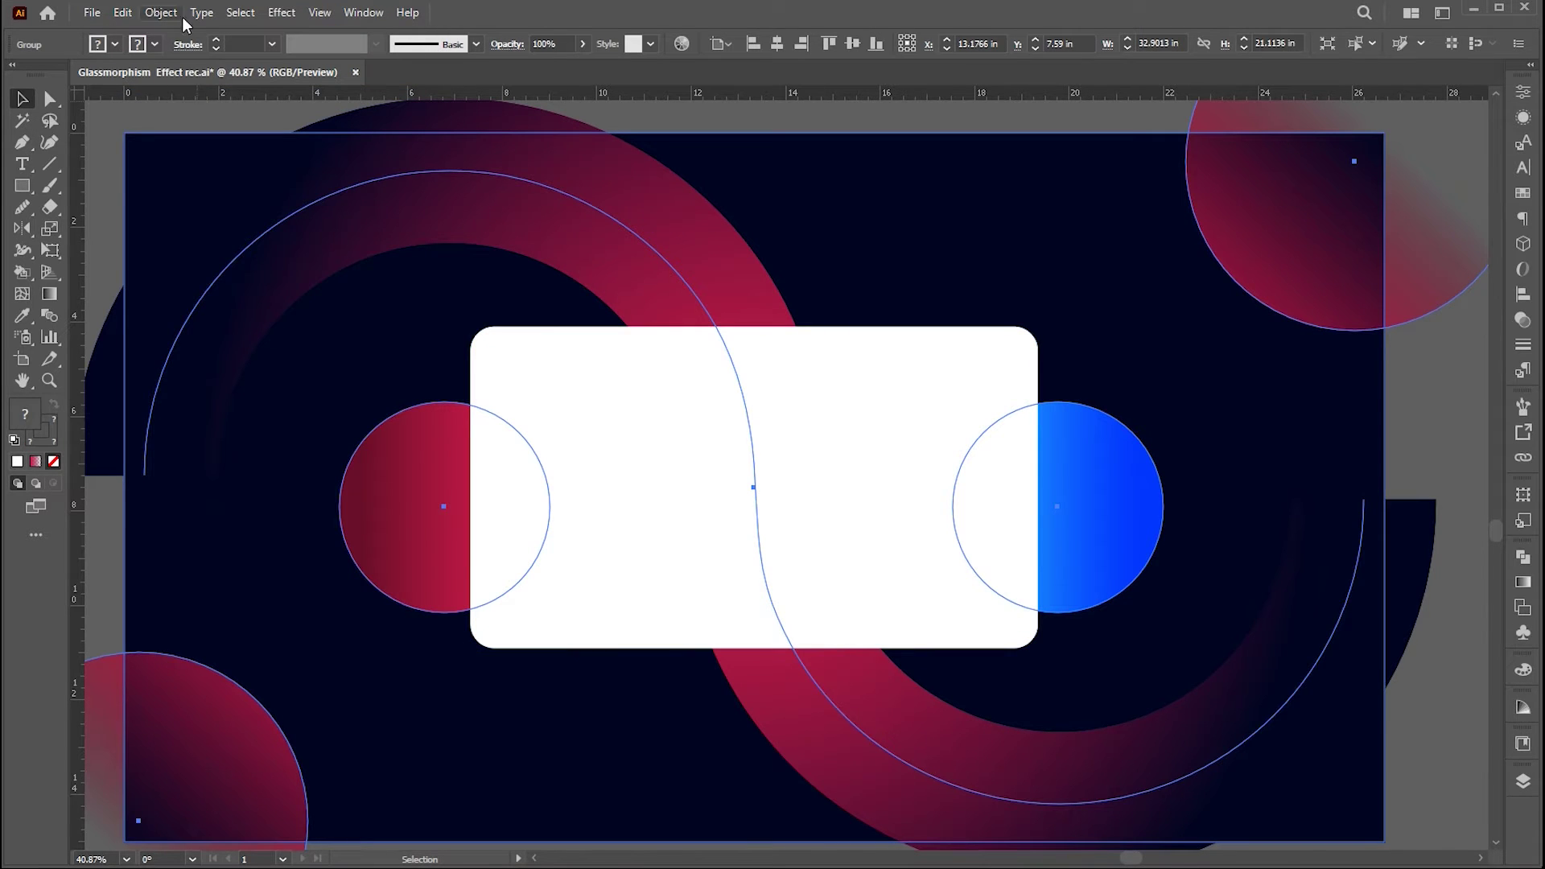
click(281, 13)
mouse_move(333, 318)
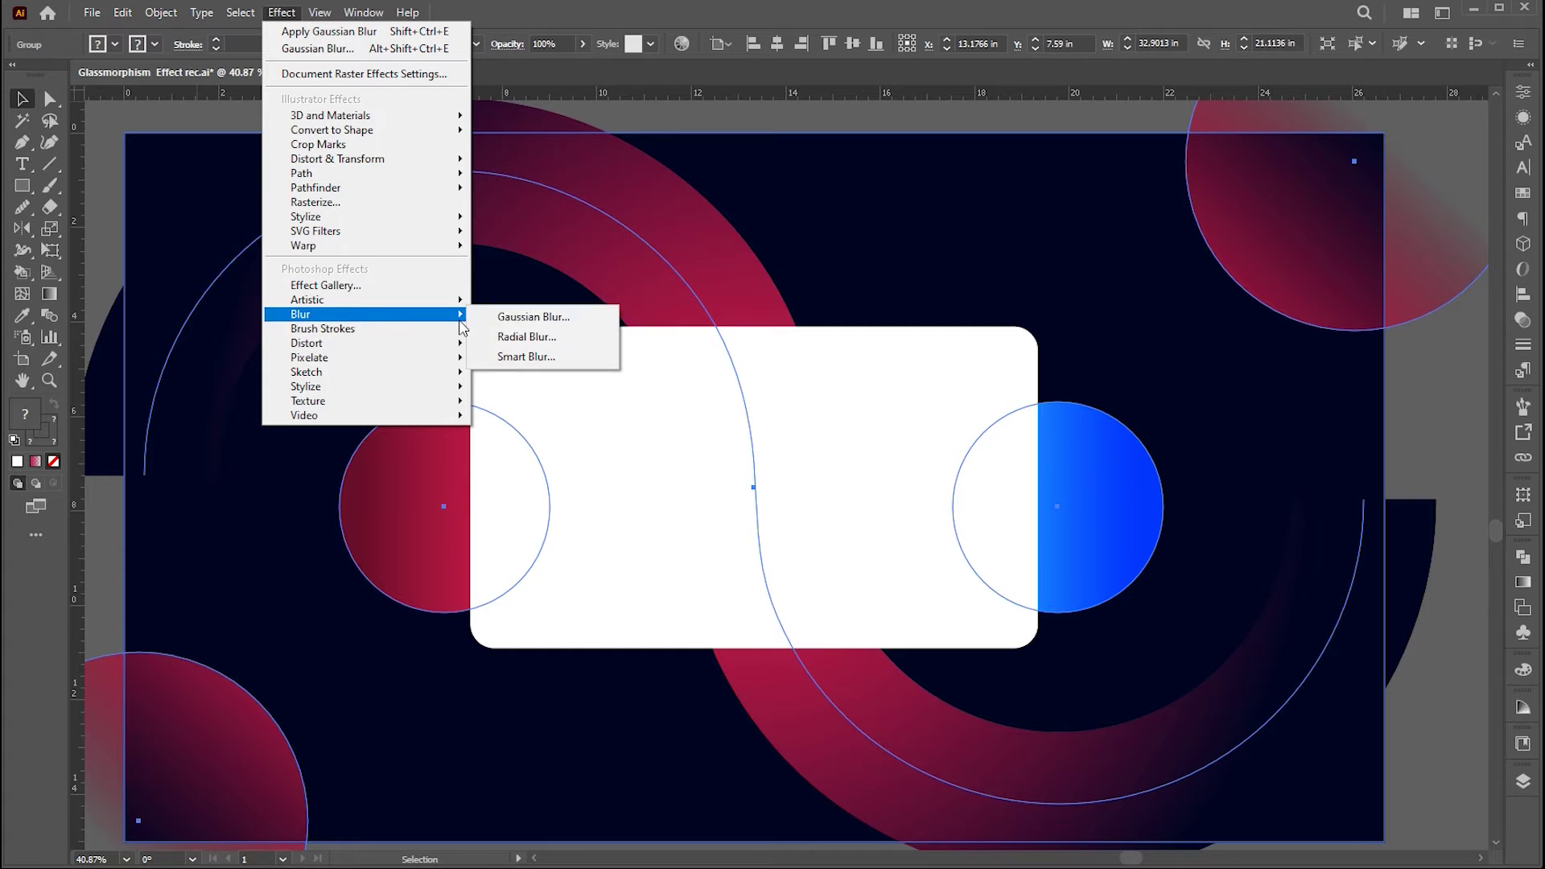
click(524, 317)
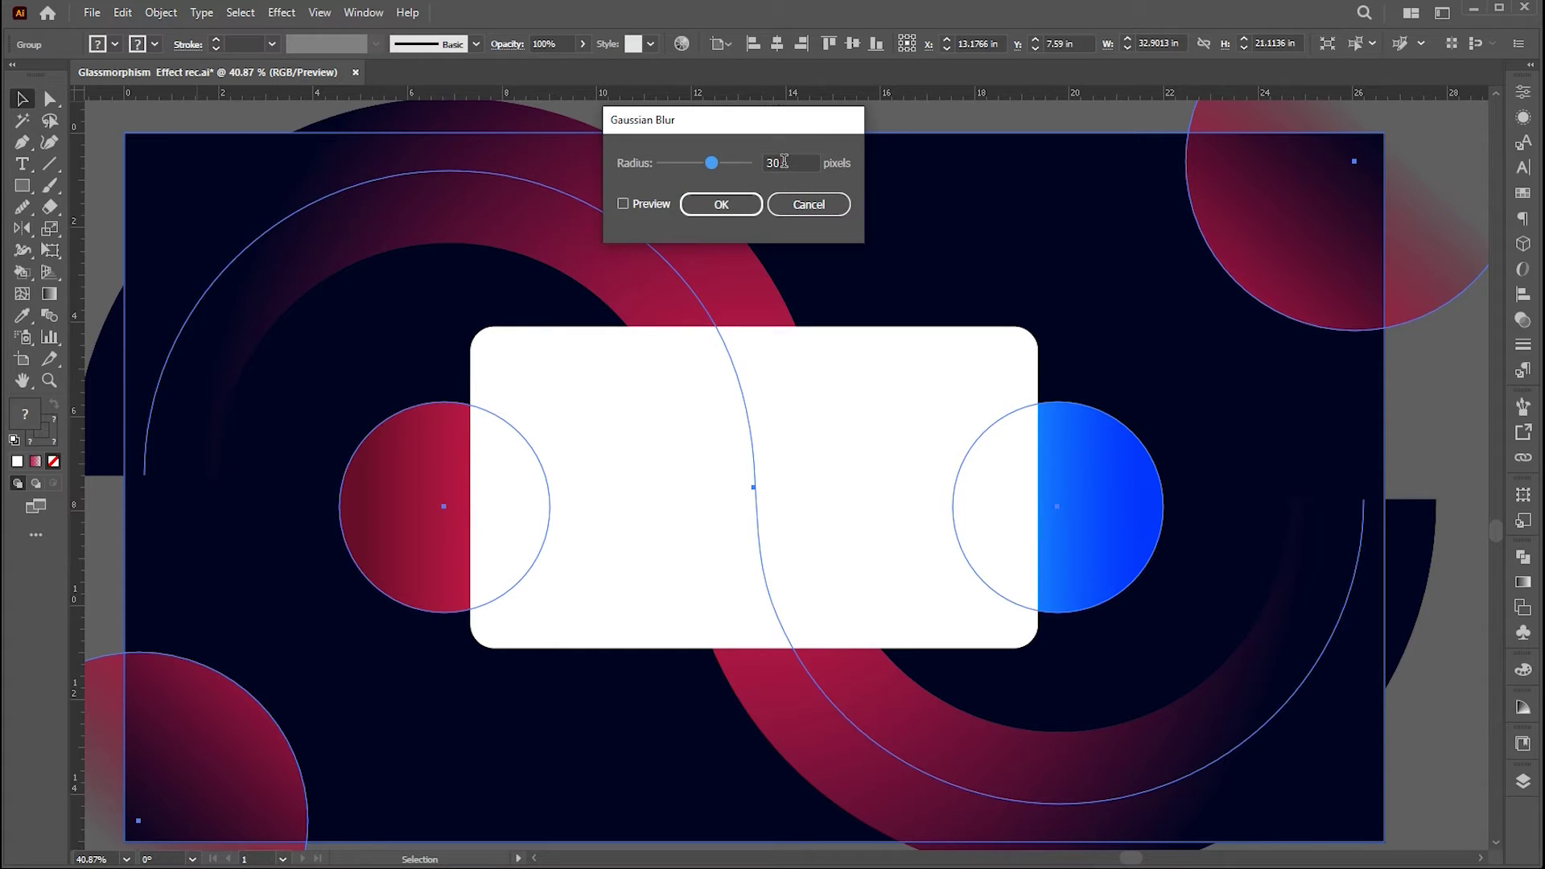
click(721, 204)
Add the white rounded rectangle to the selection, clip the blurred background group to it with a clipping mask, and deselect
shift+click(905, 369)
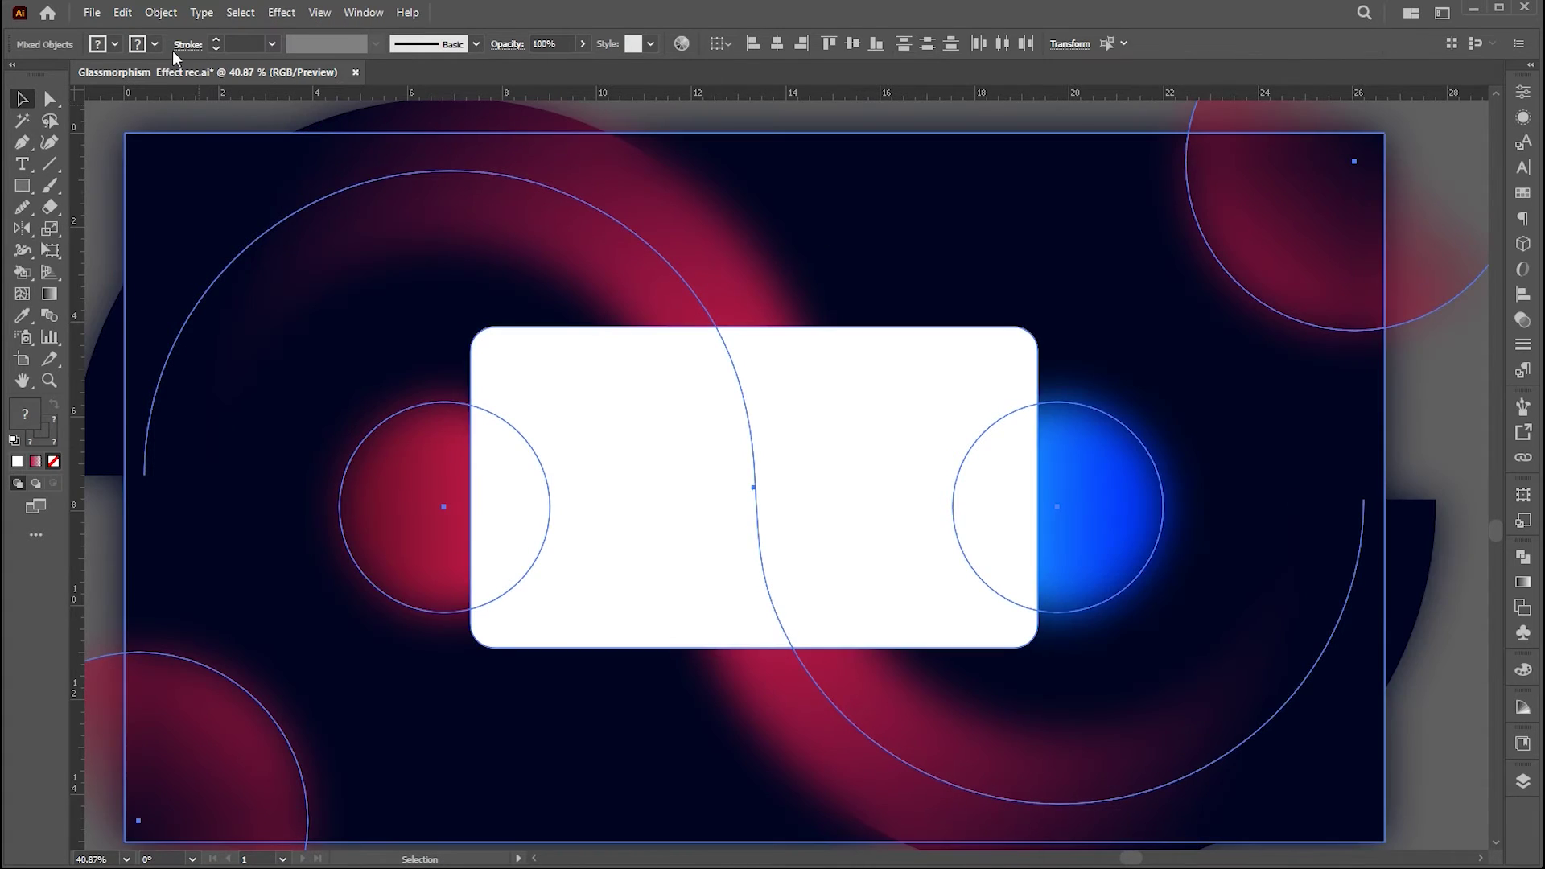
click(167, 15)
mouse_move(304, 712)
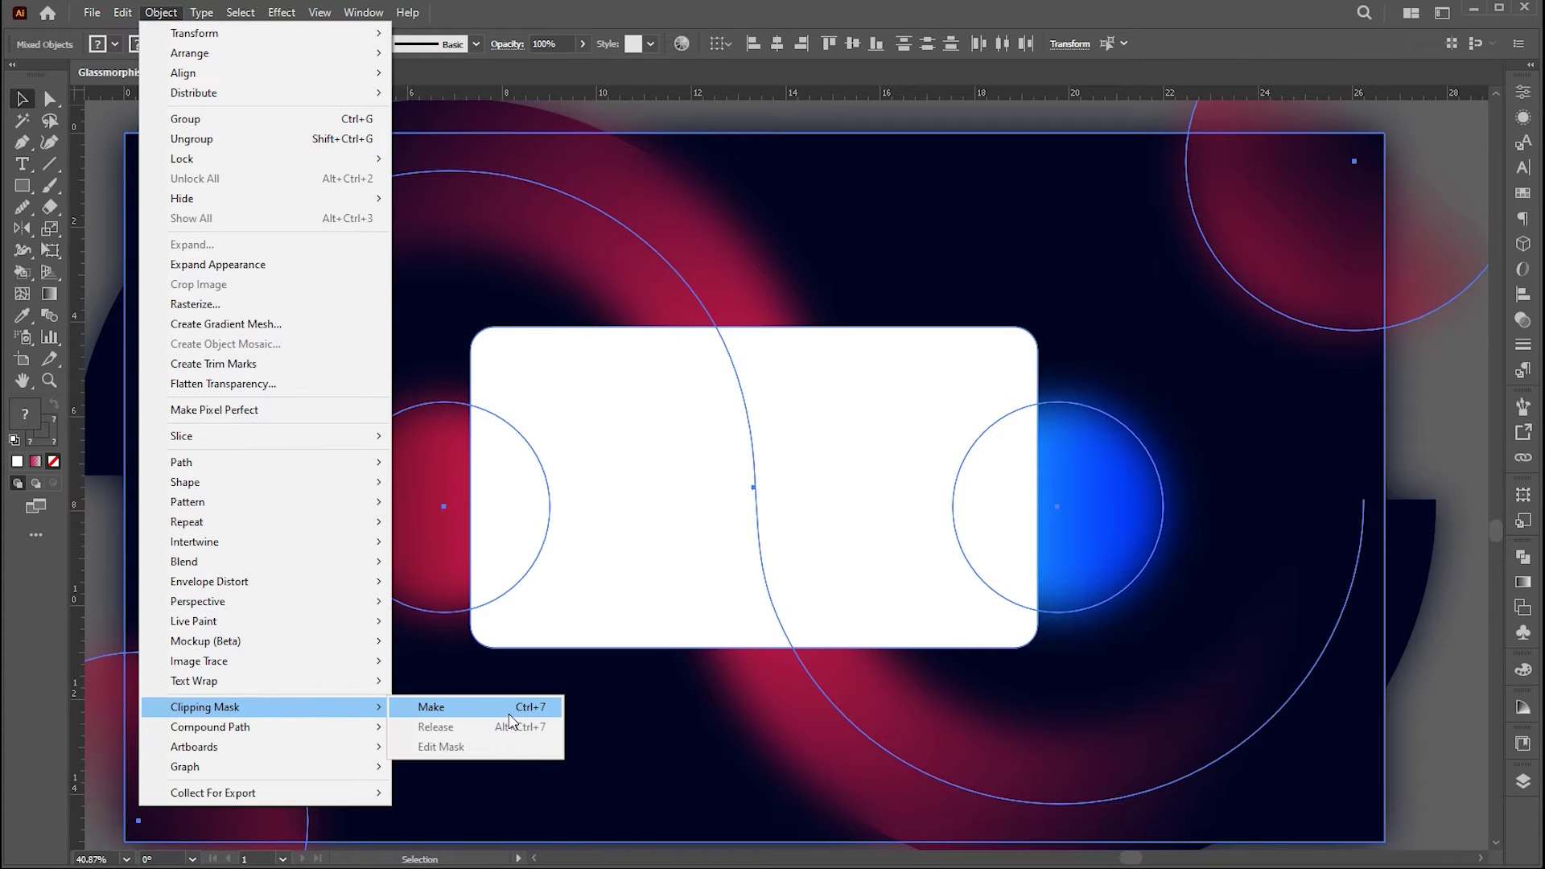
click(509, 708)
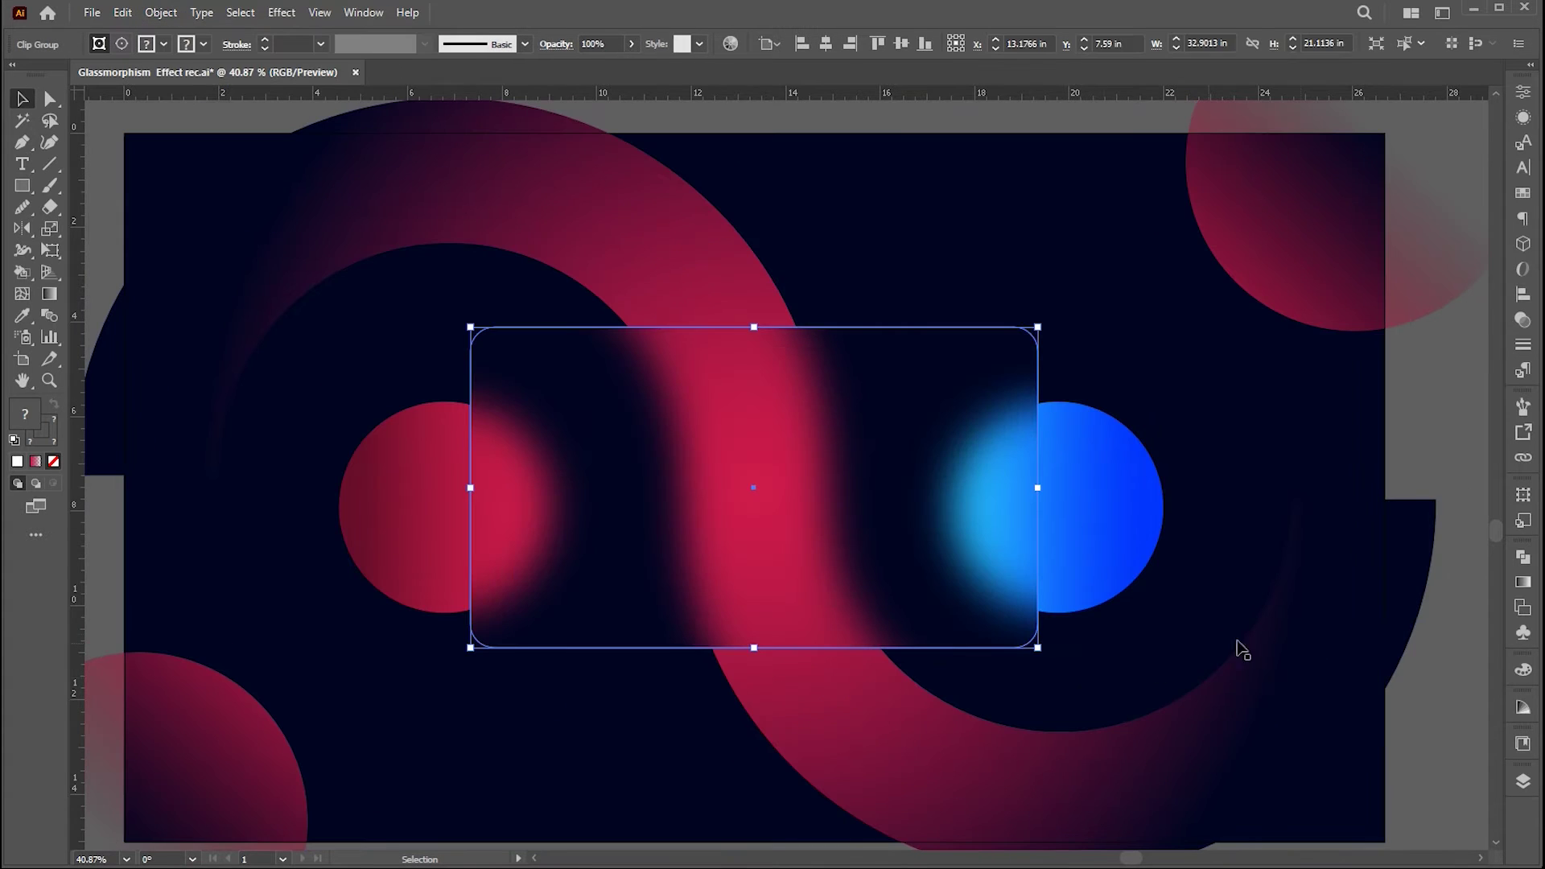
click(1431, 457)
Paste the copied white rounded rectangle in front of the blurred, clipped card
key(z)
click(1032, 533)
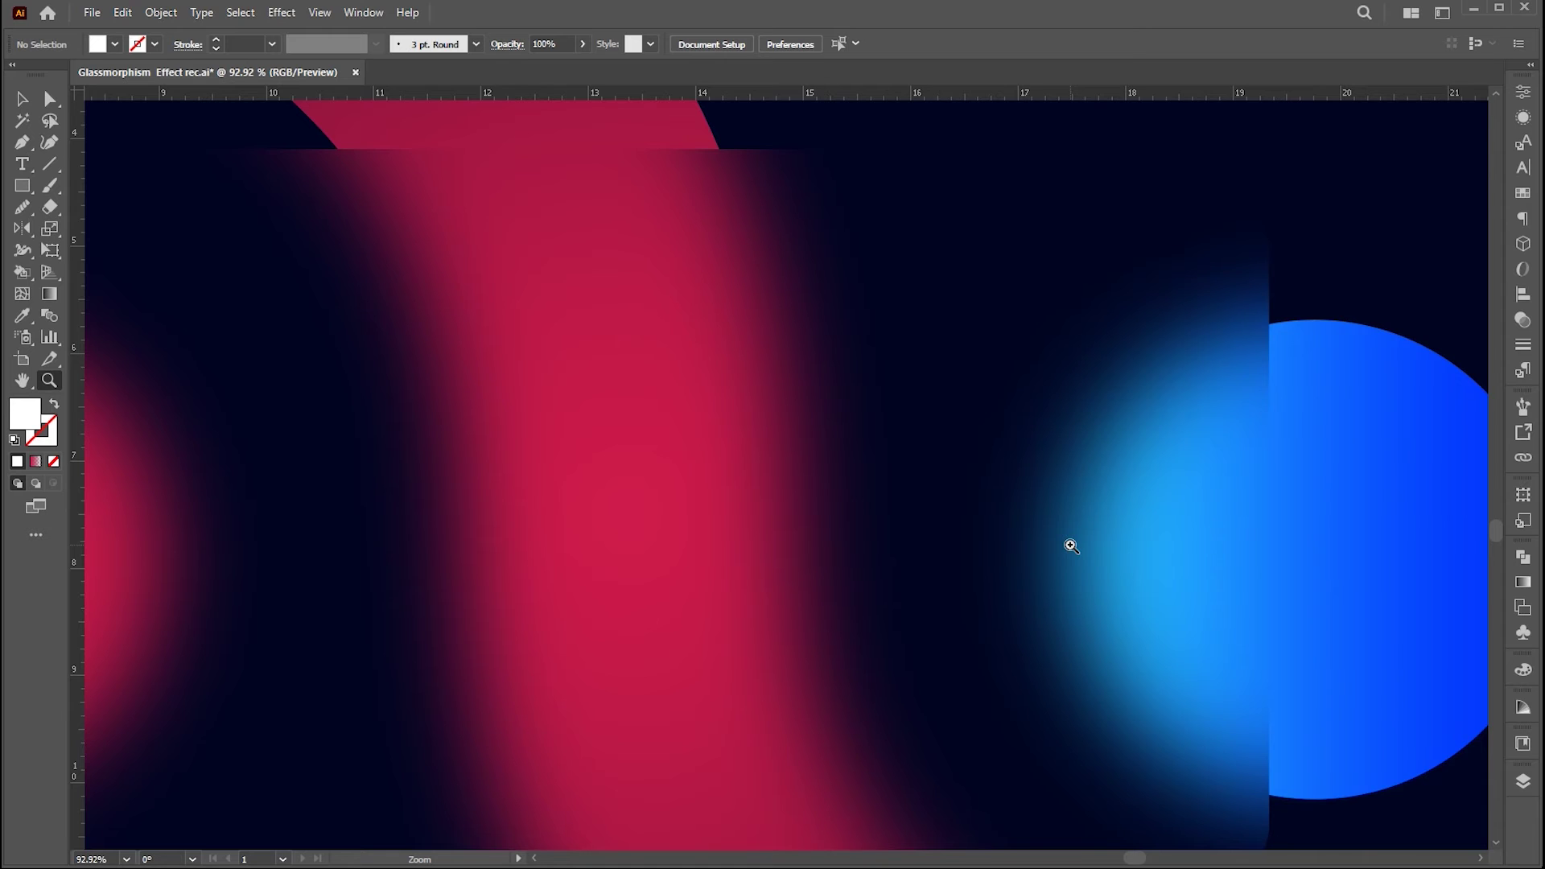
drag(1070, 546, 852, 517)
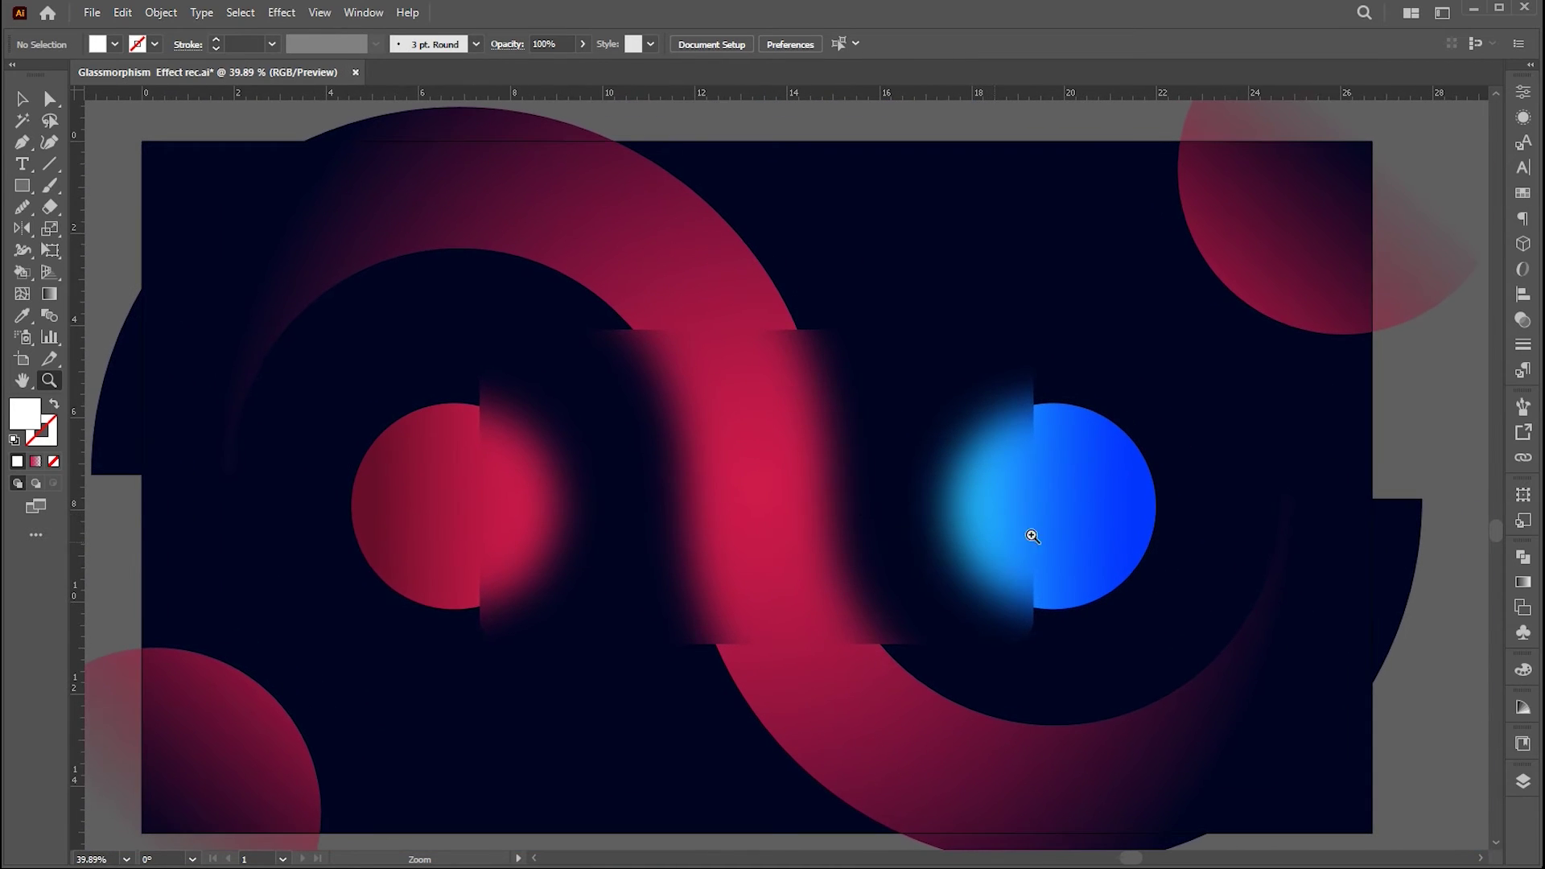
drag(1334, 434, 1351, 400)
key(v)
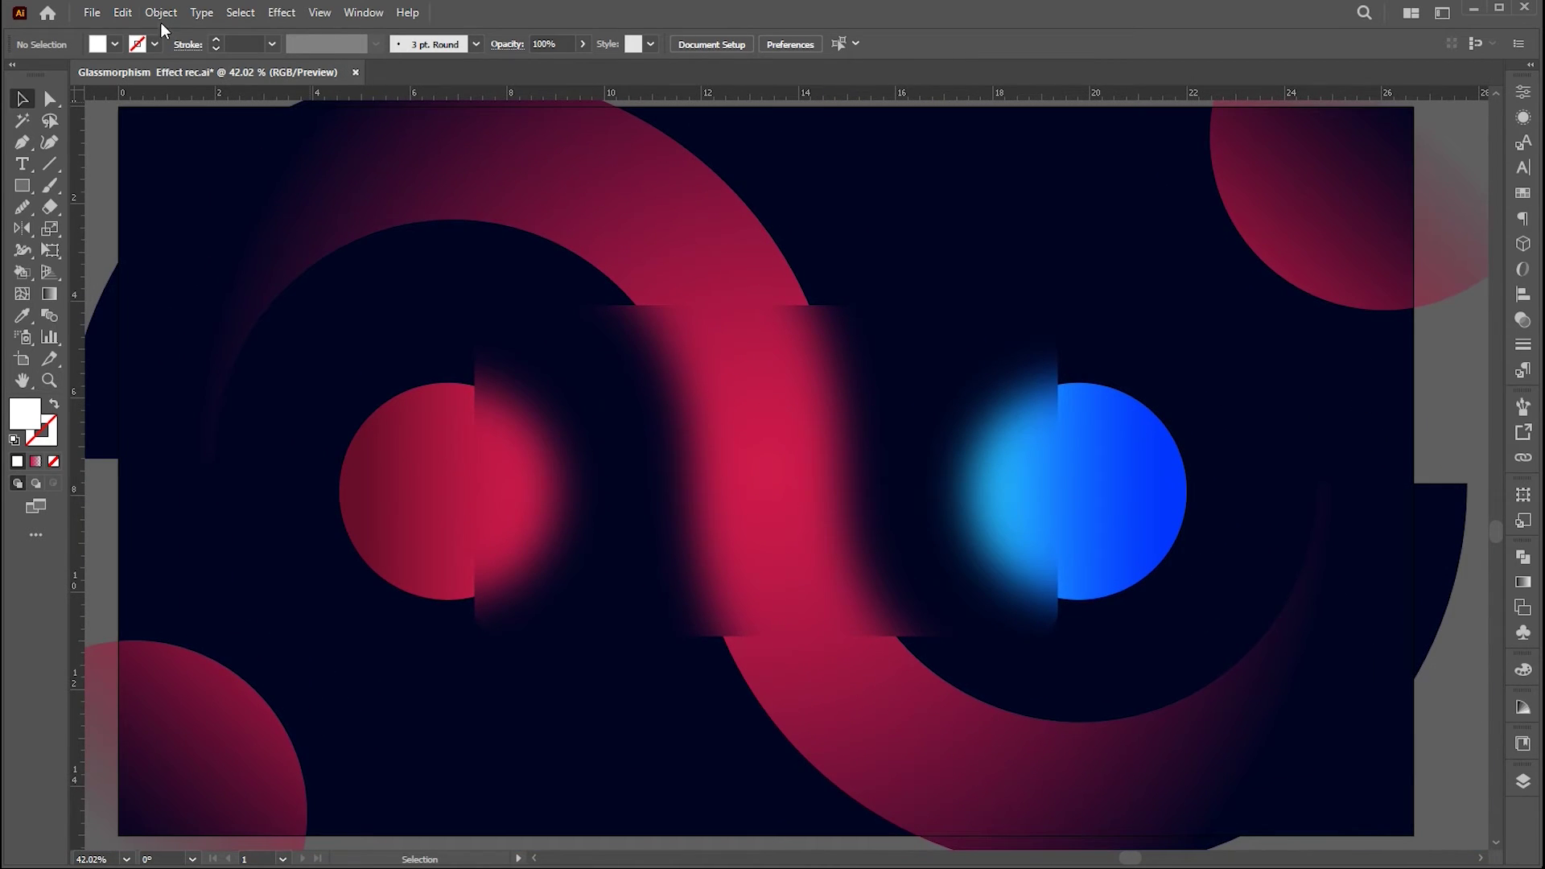
click(123, 13)
click(165, 138)
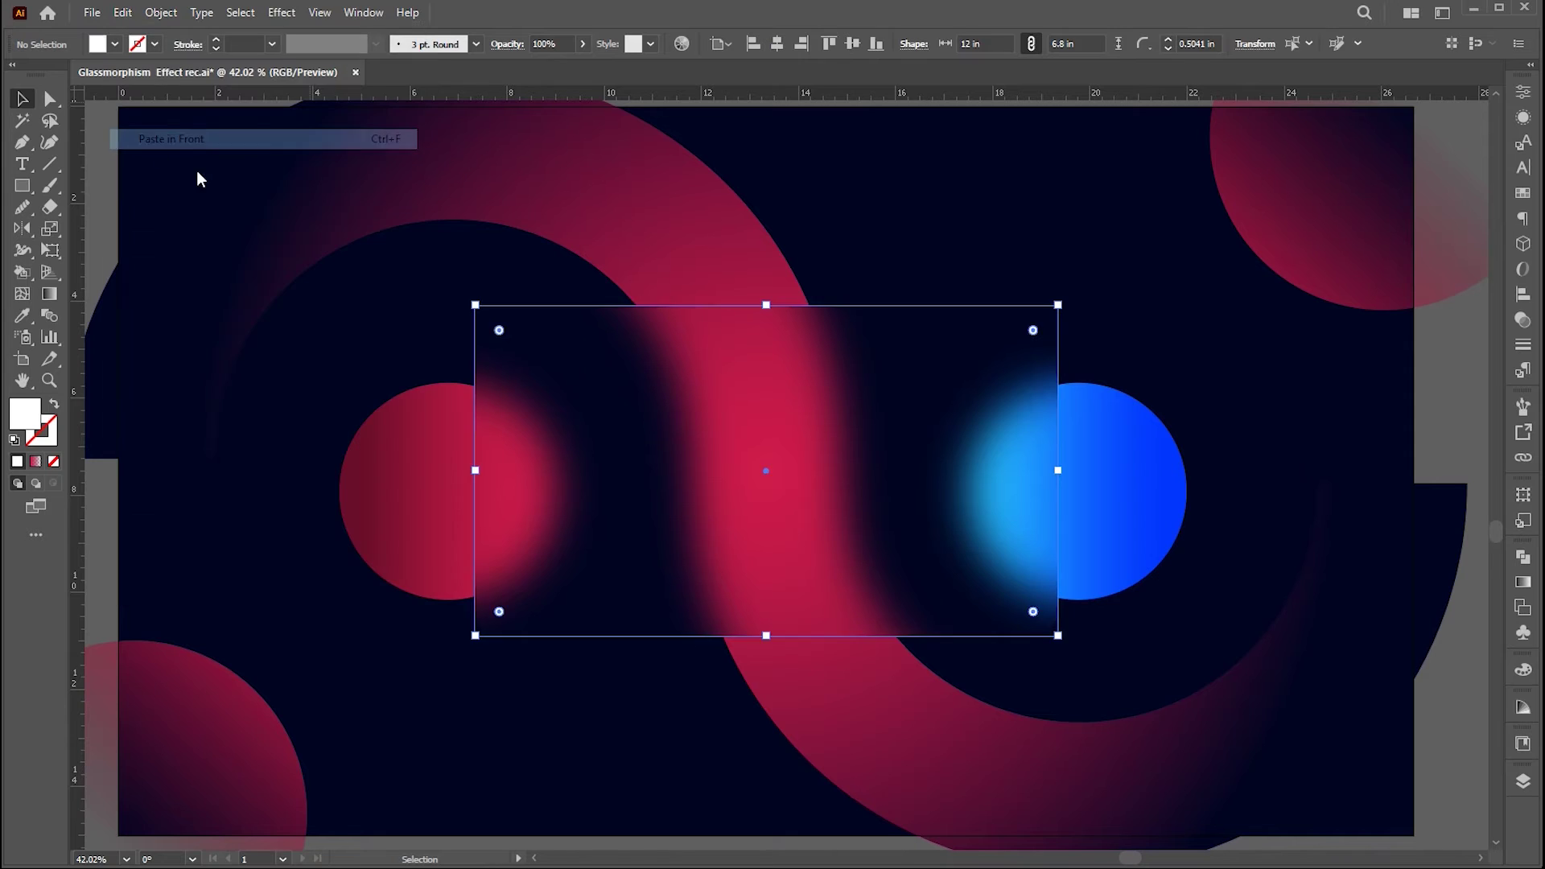
Fill the pasted rectangle with a linear gradient and make both of its colour stops white
click(1523, 583)
click(1352, 688)
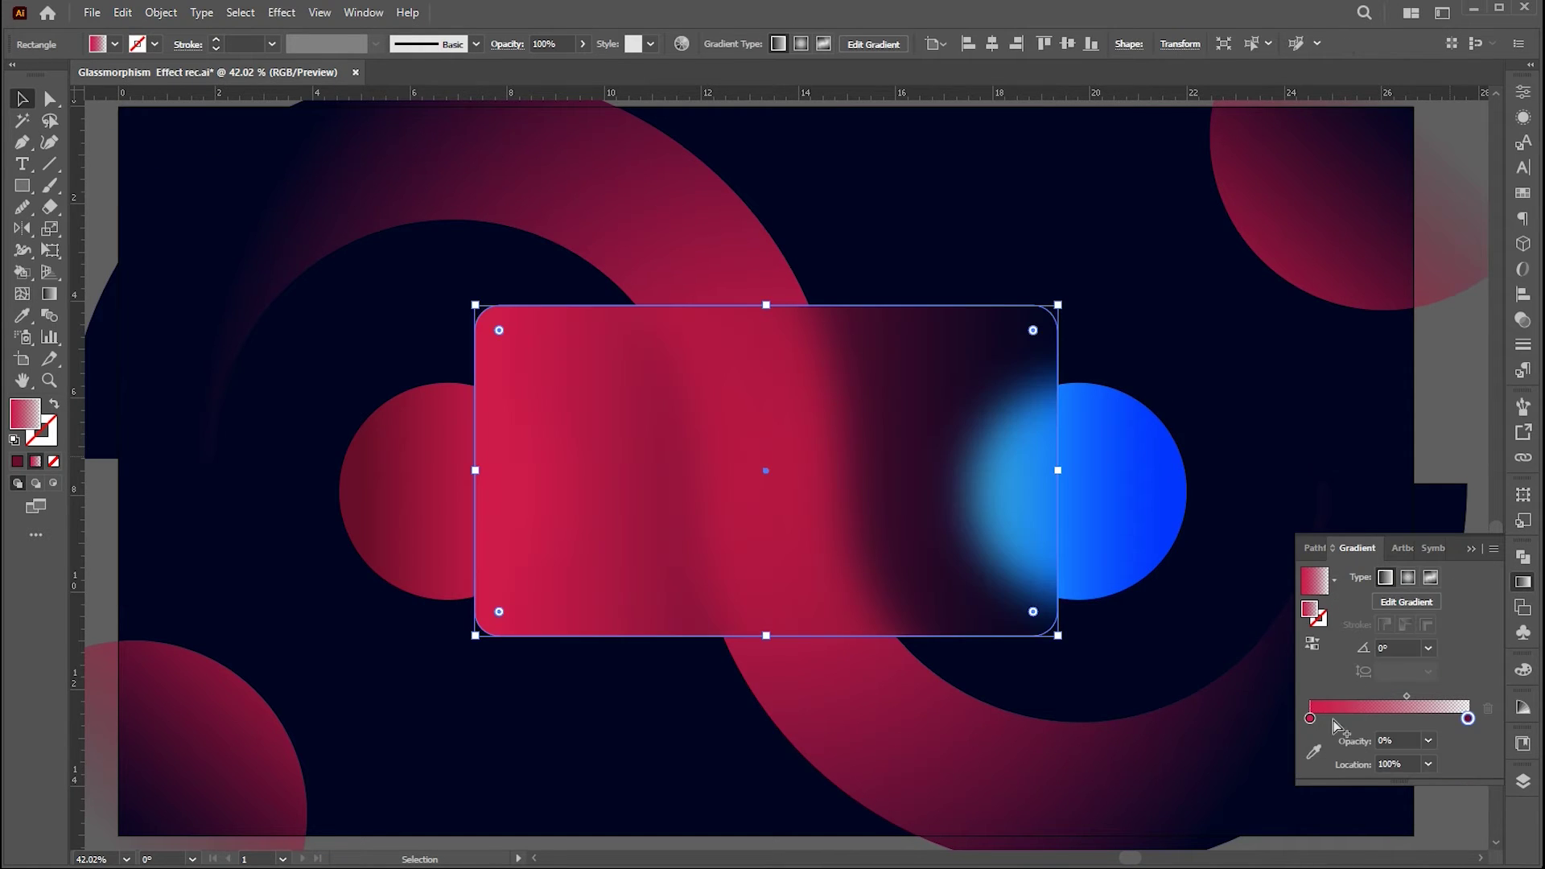
click(1310, 717)
double_click(1310, 718)
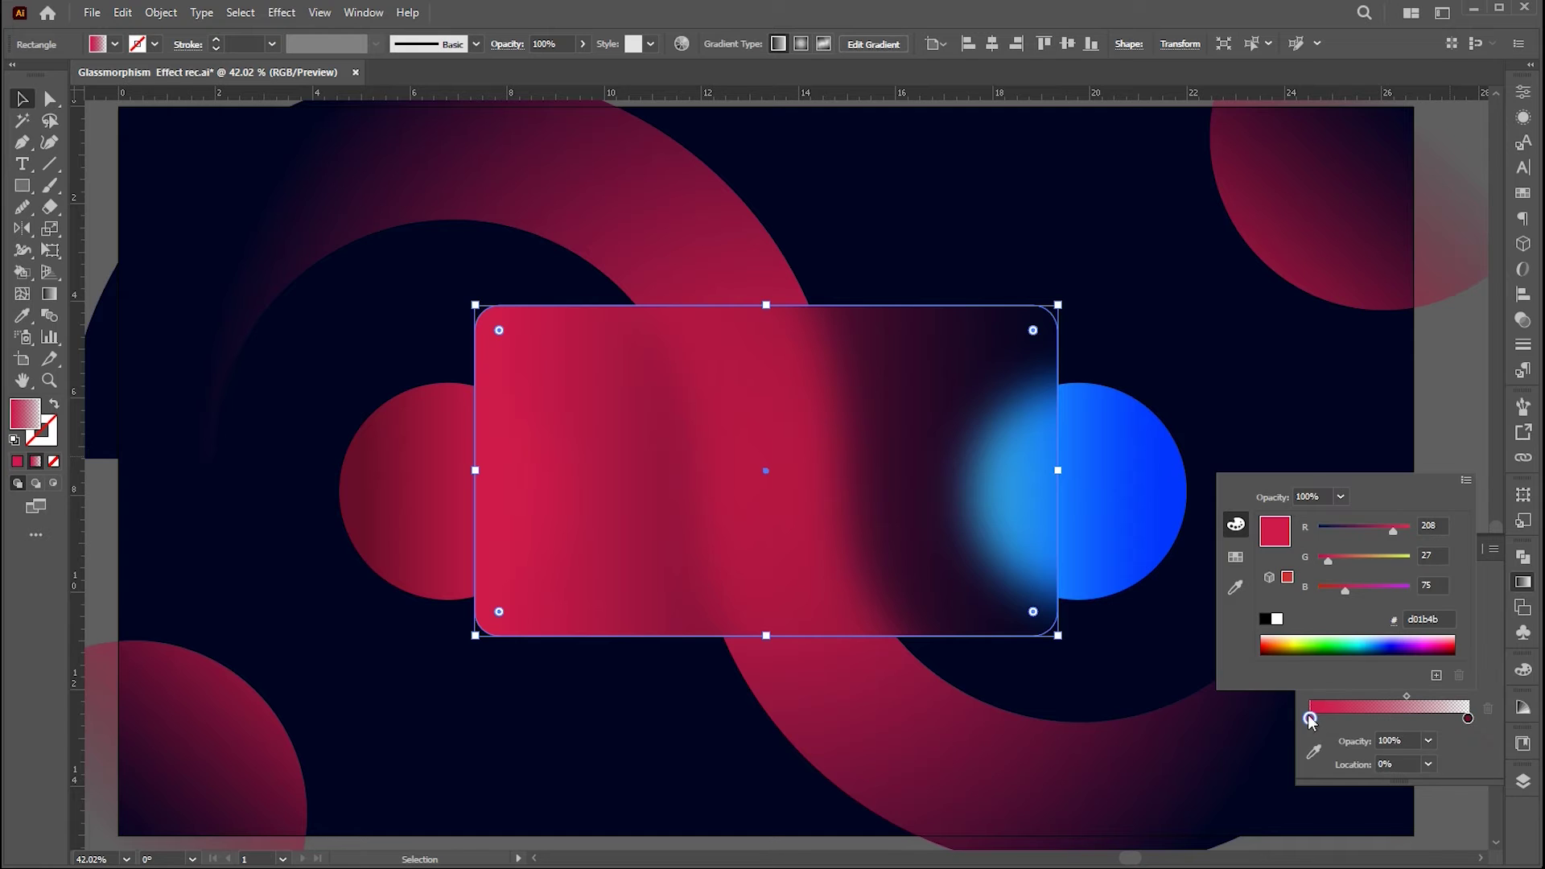
click(1277, 619)
double_click(1468, 718)
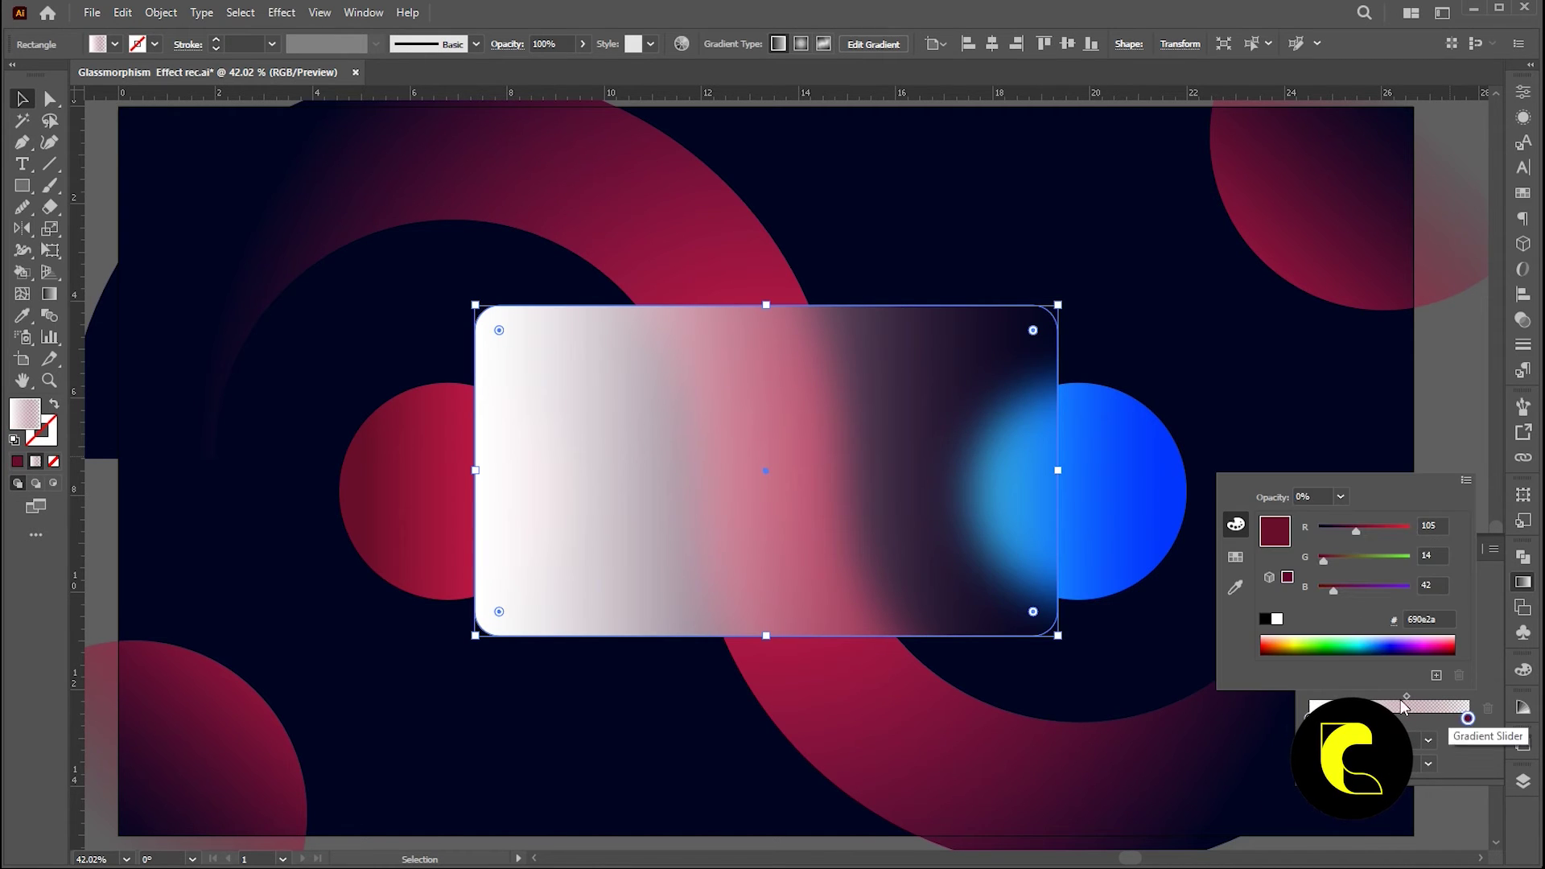
click(1277, 619)
Keep the gradient's end stop at 0% opacity and change the gradient type to radial
click(1468, 719)
double_click(1391, 740)
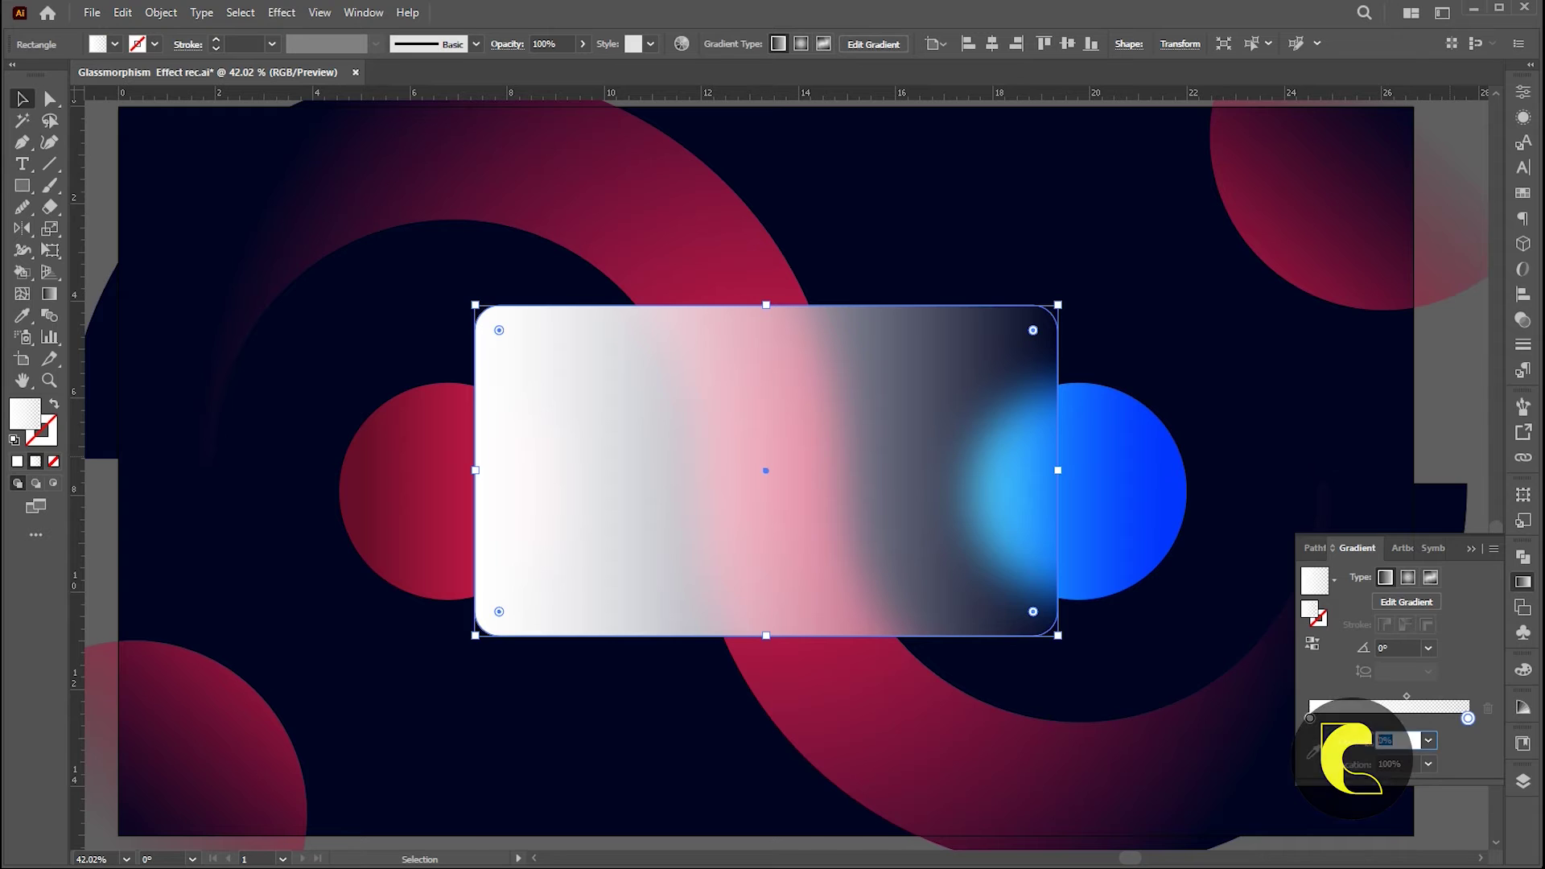
click(1408, 578)
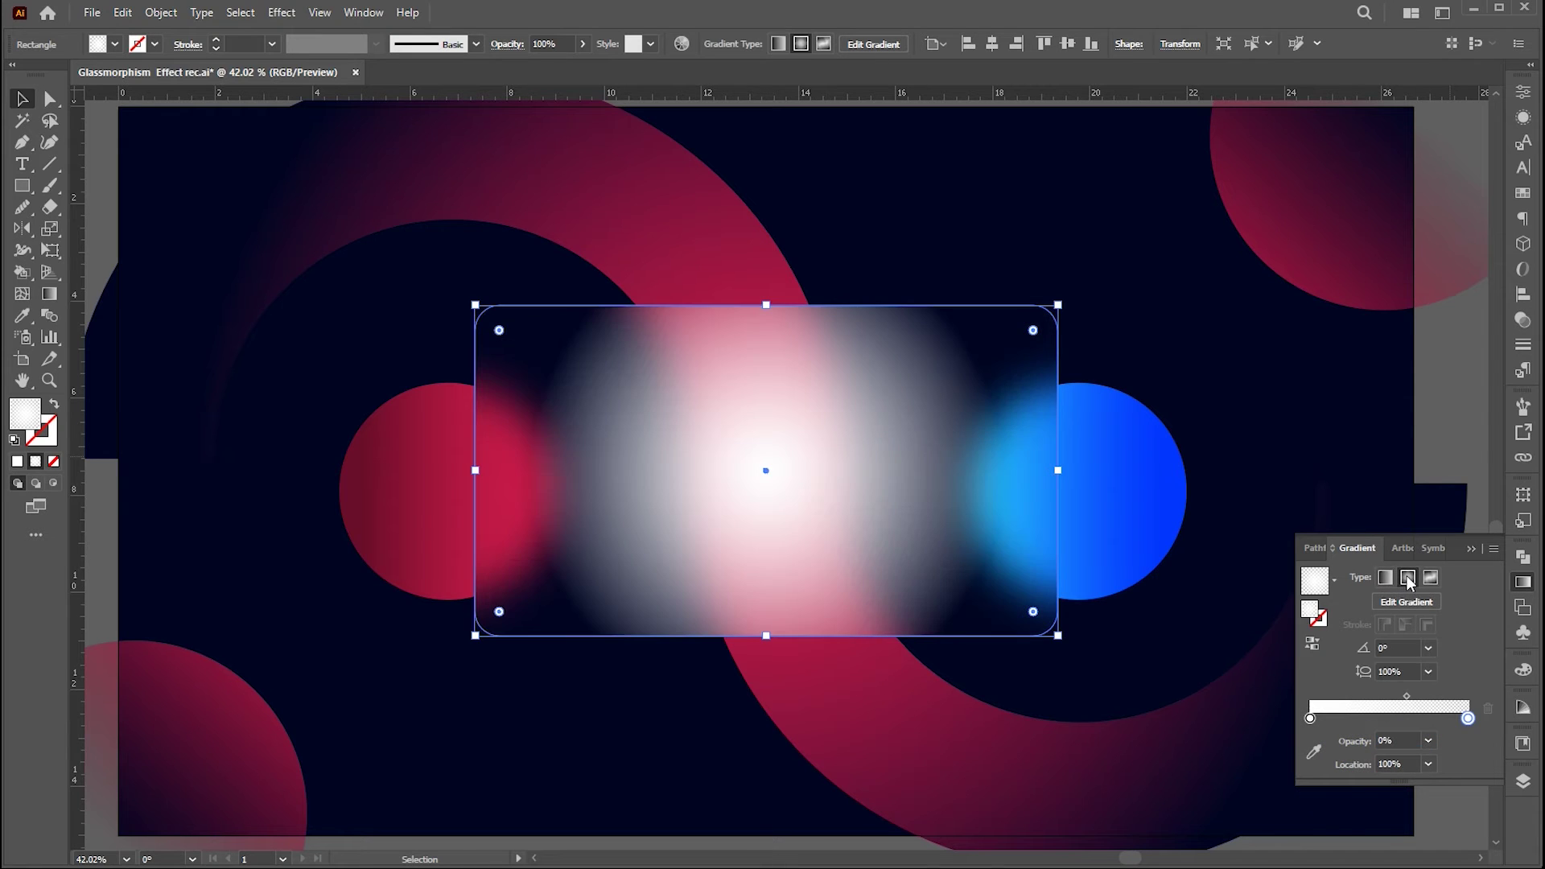
click(1471, 549)
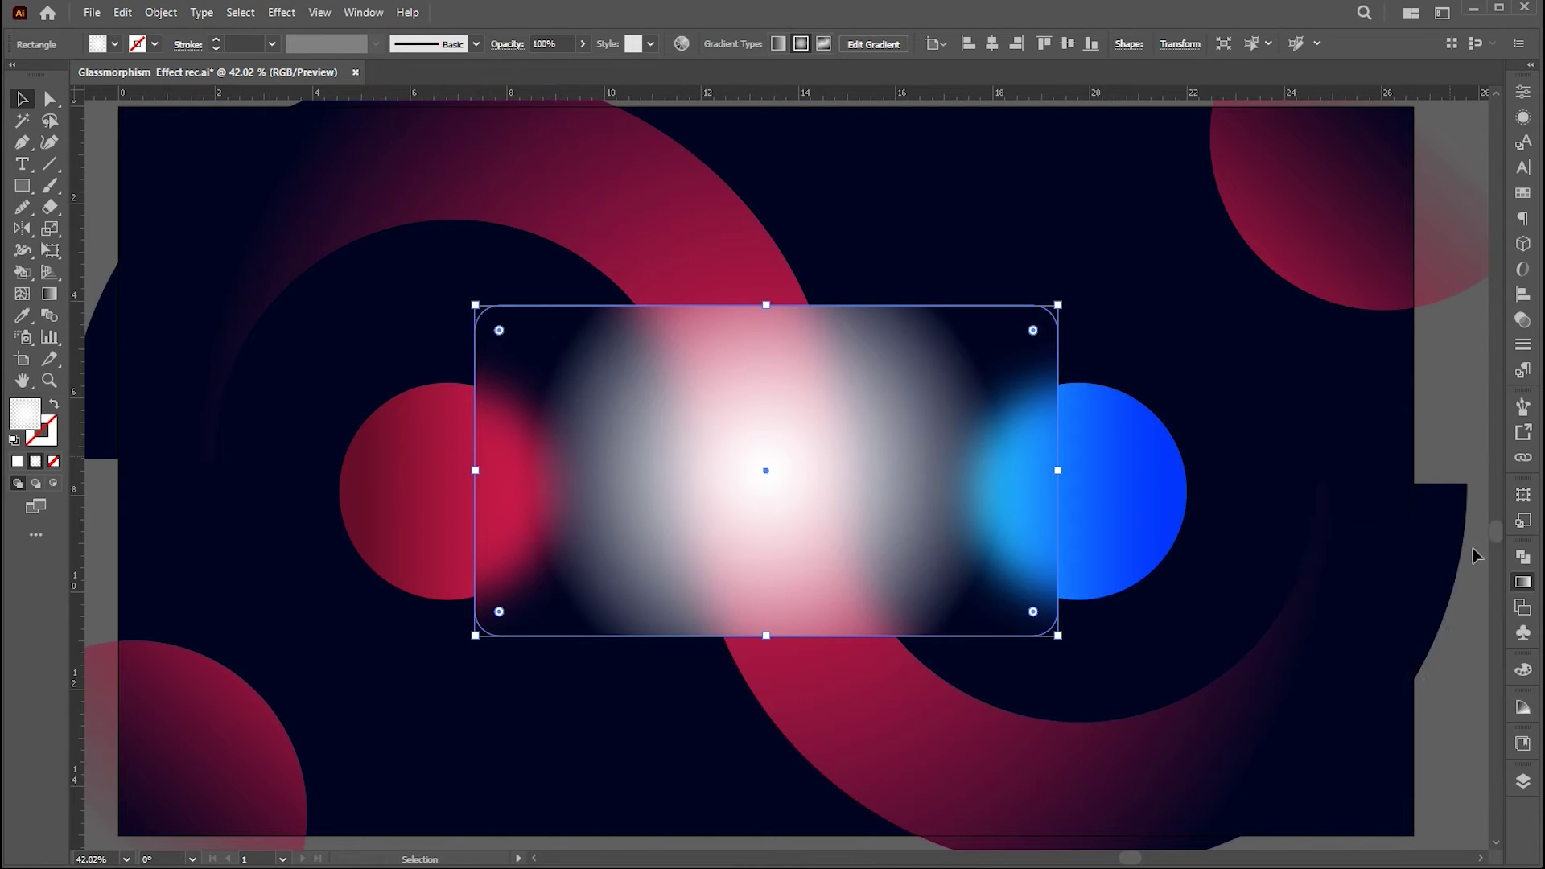
Set the gradient rectangle's blend mode to Soft Light and its opacity to 80%
click(1523, 322)
click(1345, 113)
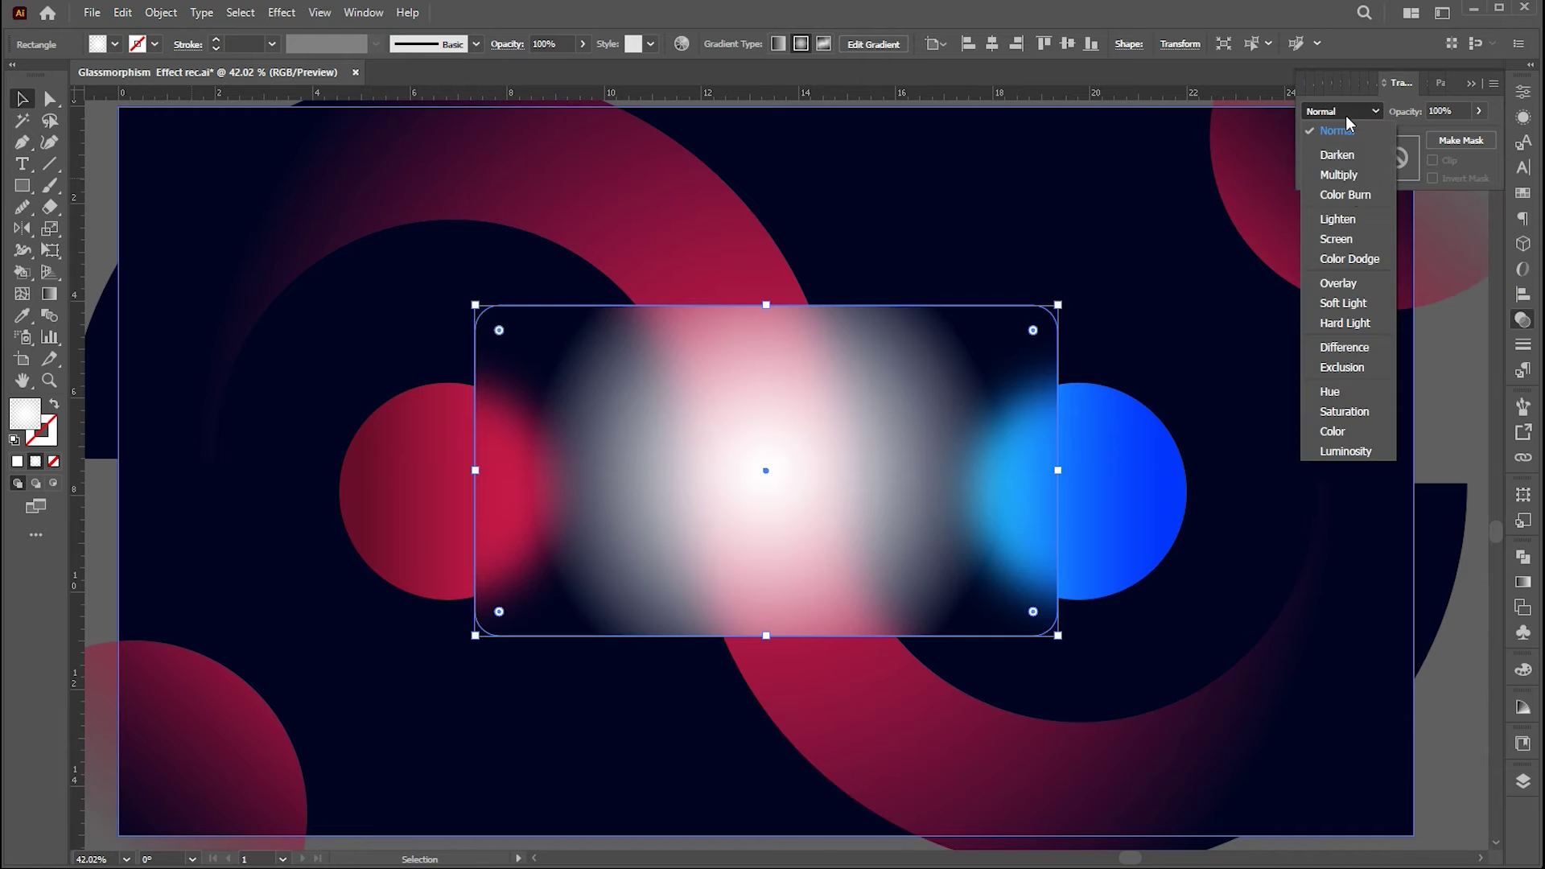
click(1352, 302)
drag(1466, 105, 1415, 110)
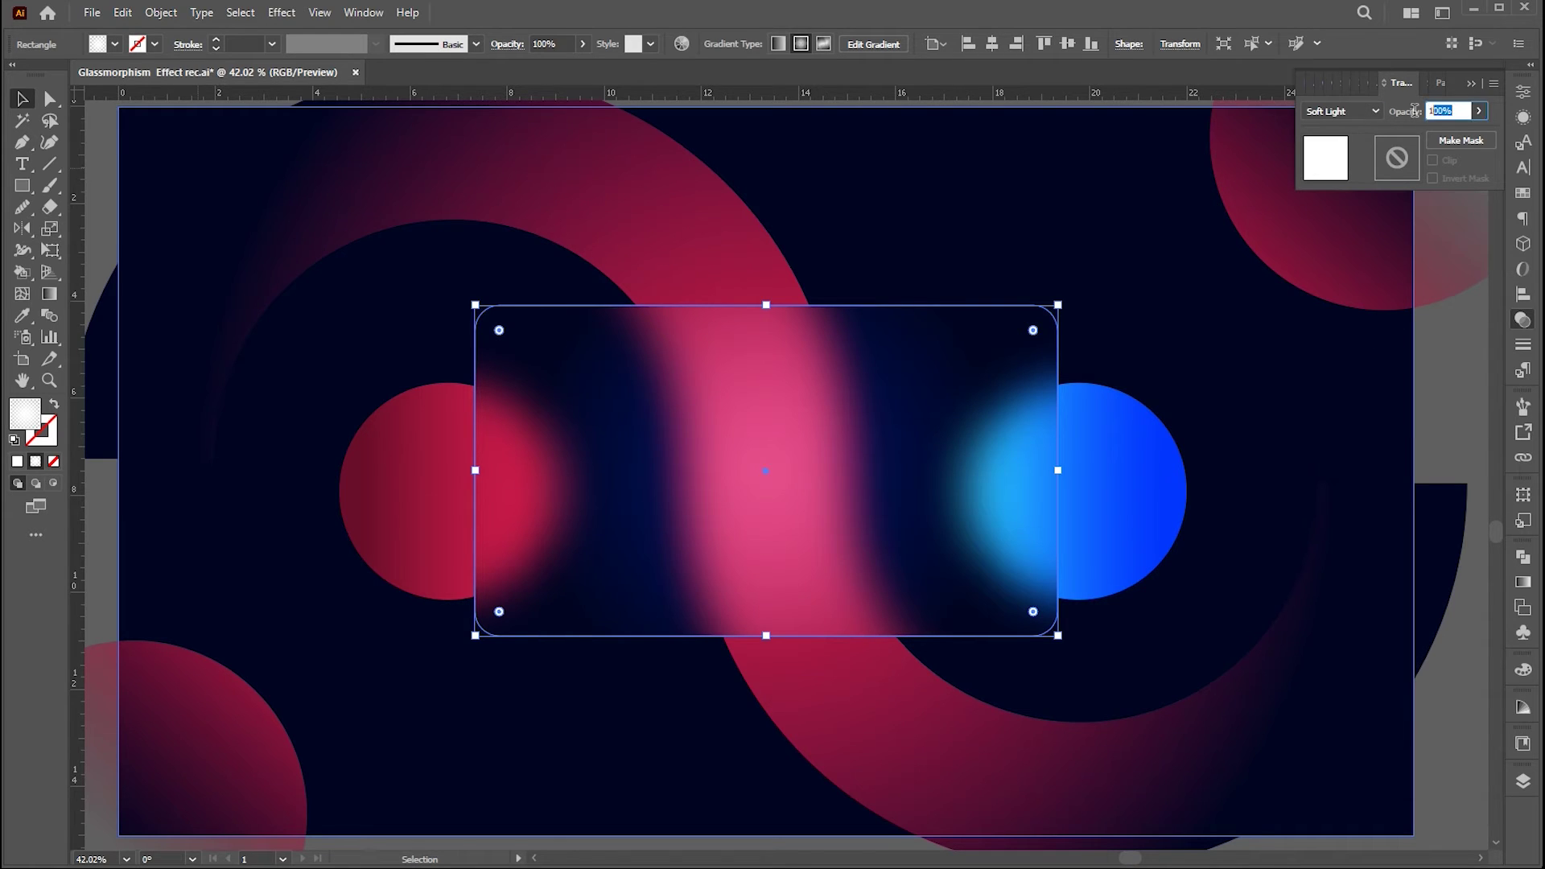
text(80)
key(Return)
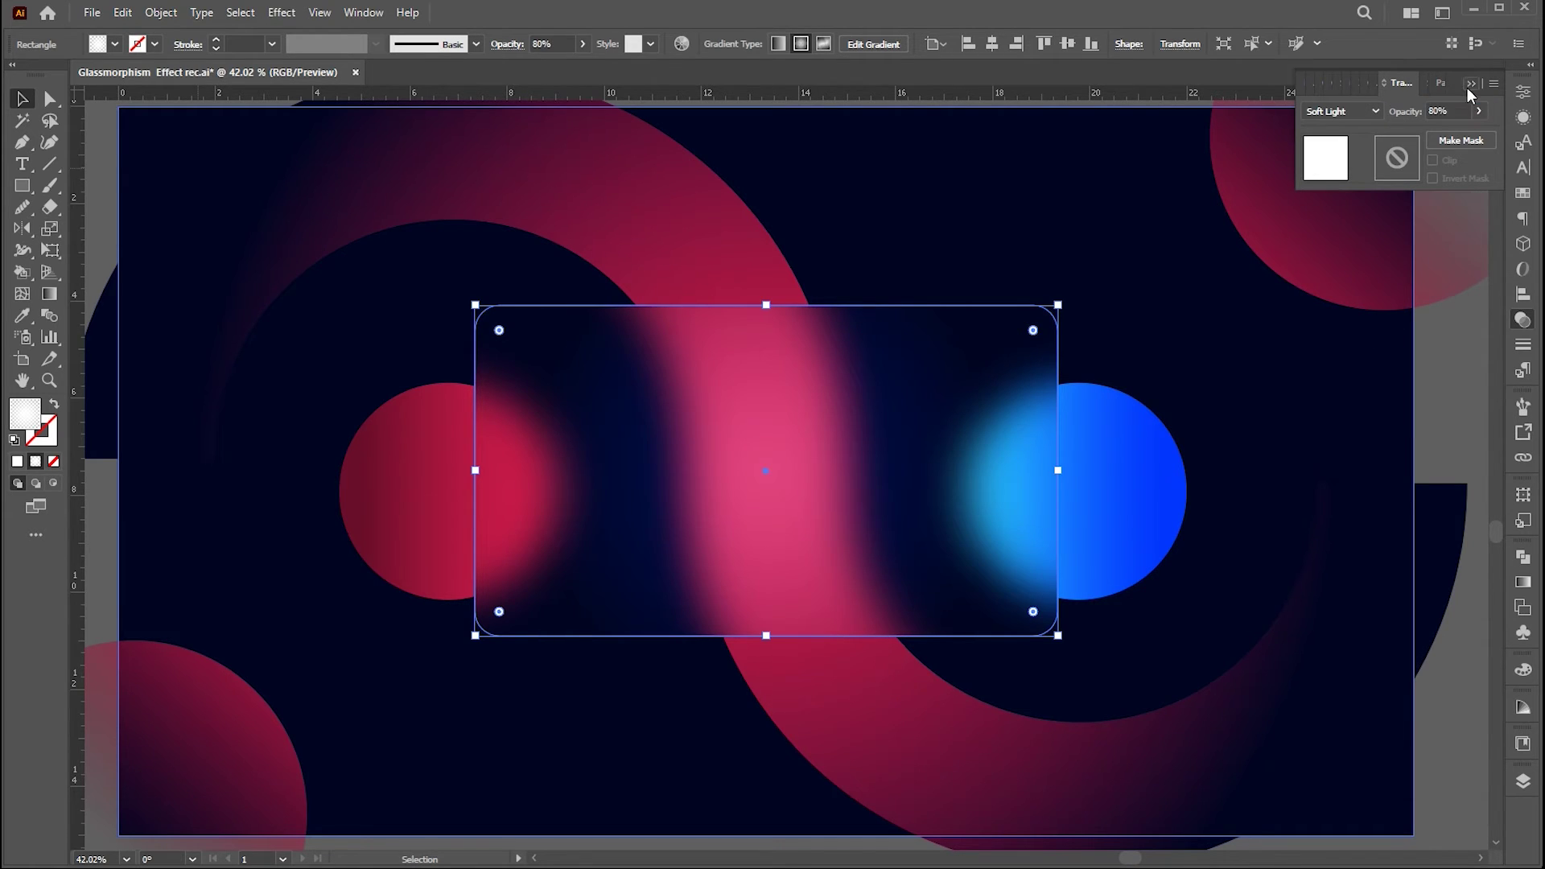
click(1469, 83)
Redraw the card's radial gradient from inside its lower-left area diagonally up to a point above its upper edge, then deselect
key(g)
mouse_move(555, 673)
mouse_down()
mouse_move(686, 569)
mouse_move(805, 350)
mouse_up()
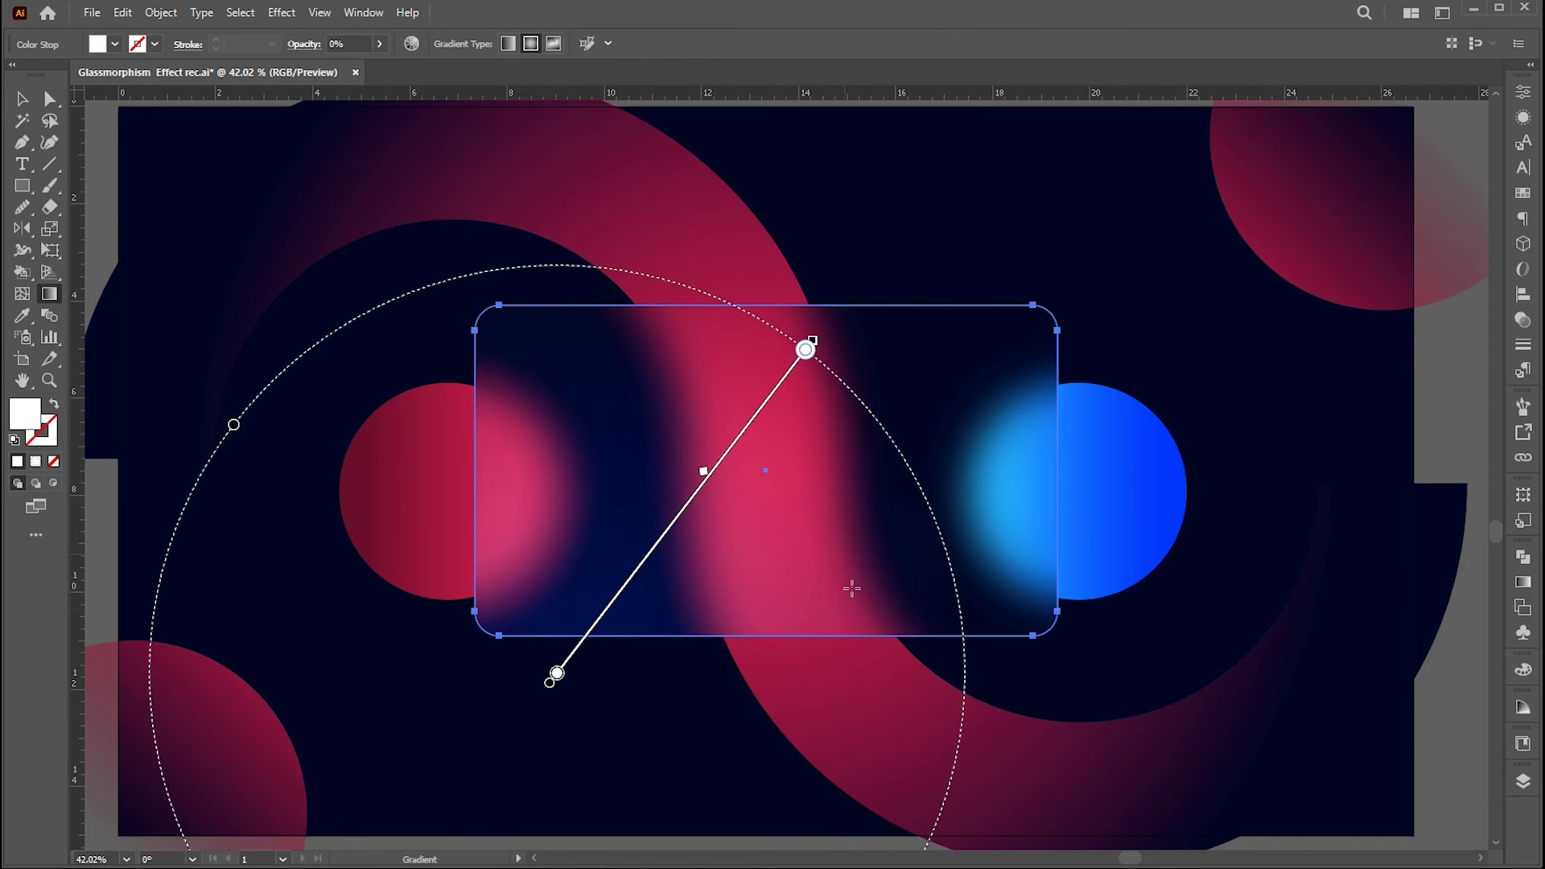
drag(797, 663, 907, 300)
drag(660, 604, 838, 197)
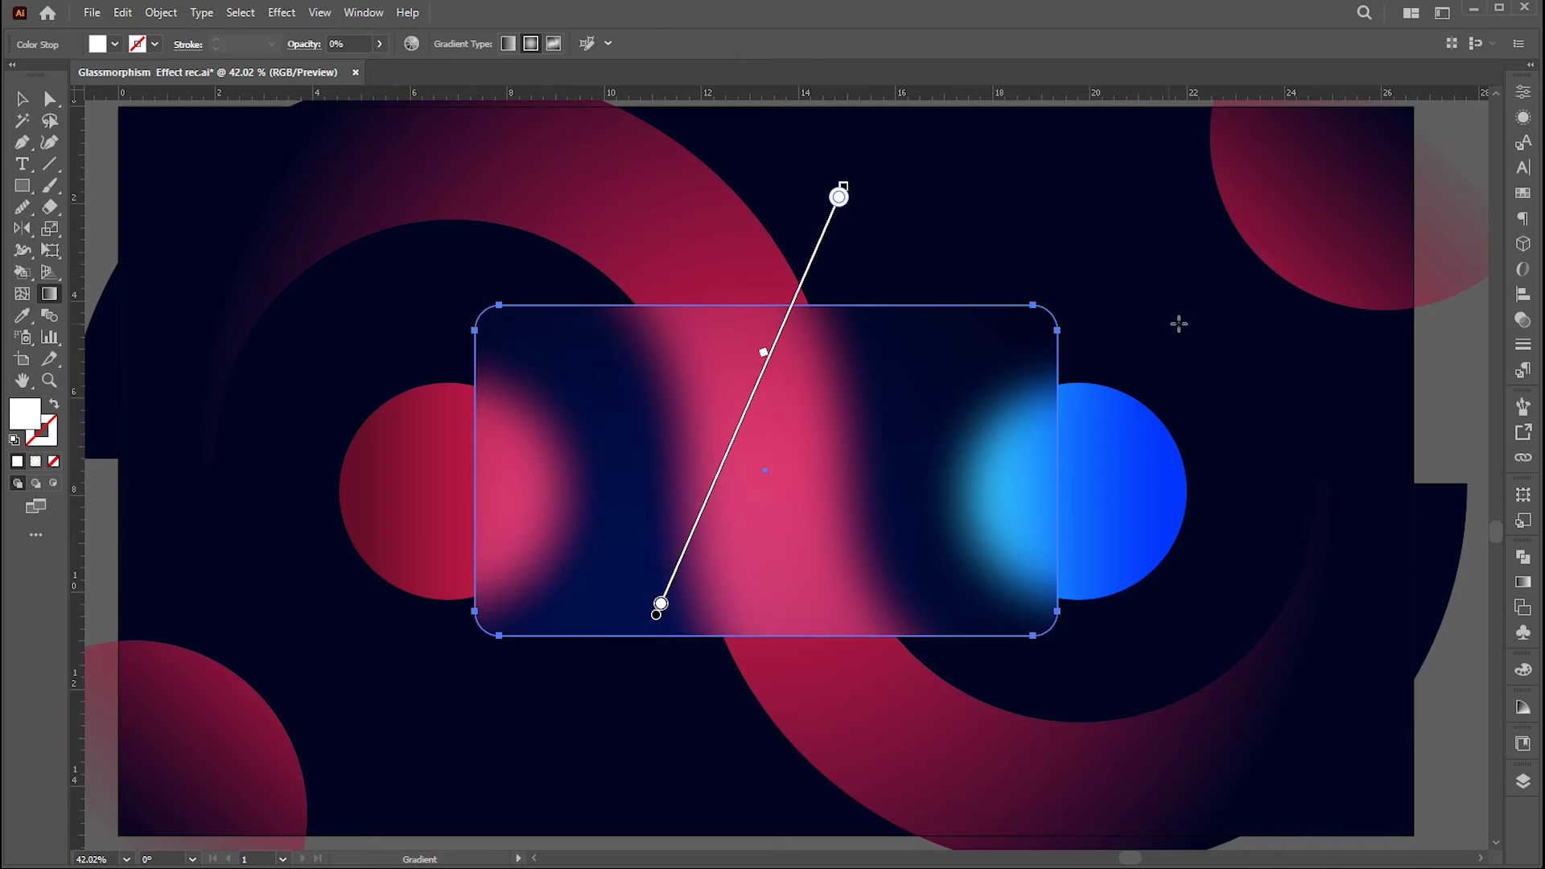
key(v)
click(1456, 358)
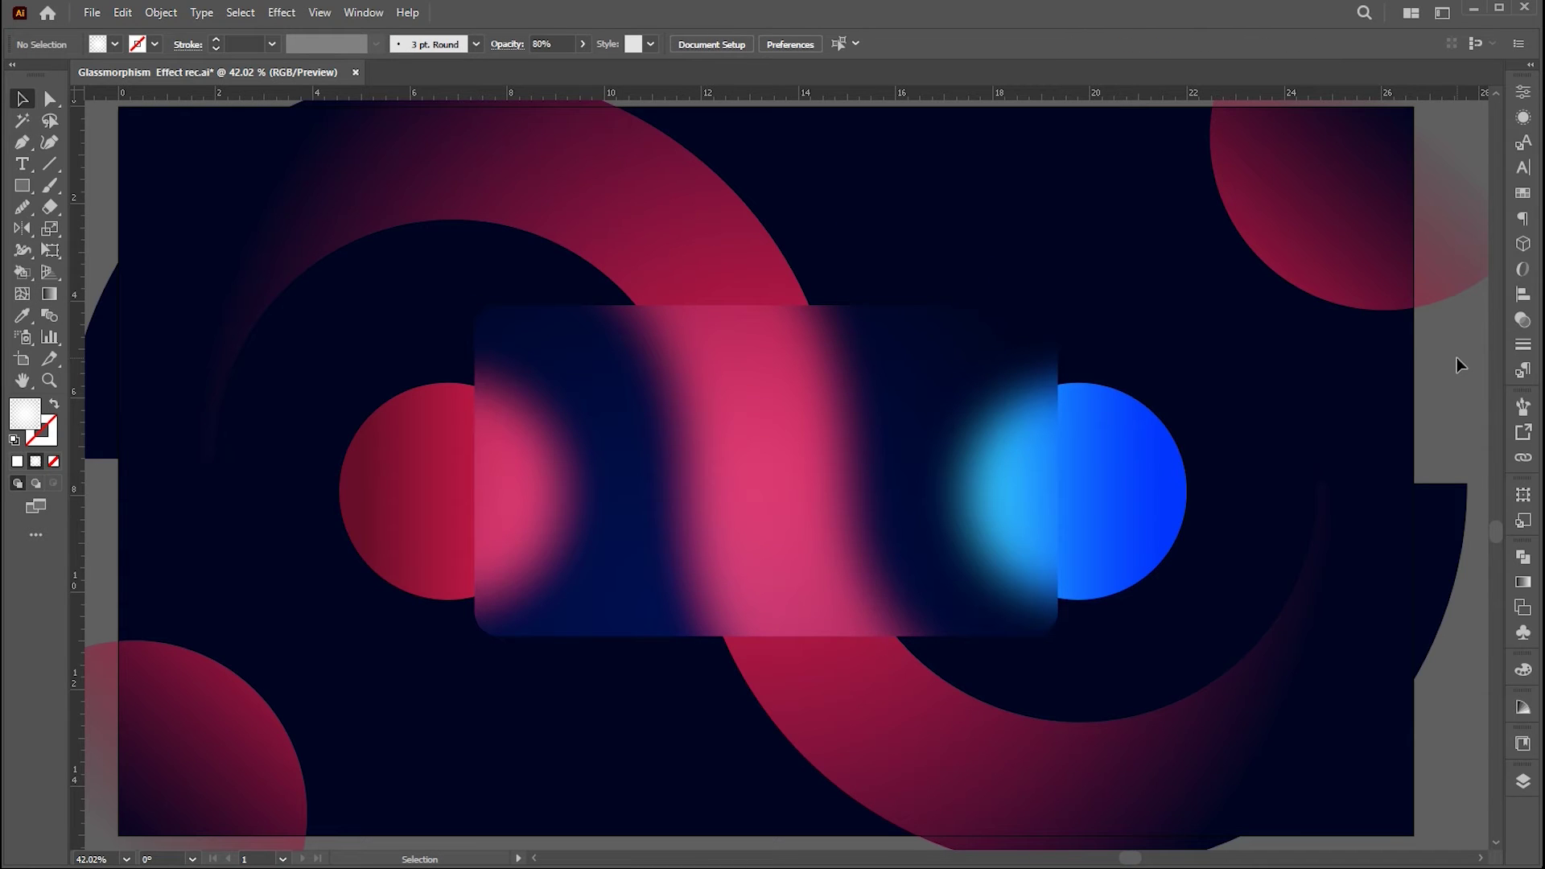
Paste another copy of the white rounded rectangle in front and fill it with grey at hue 0°, brightness 50% (#7f7f7f)
click(127, 18)
click(172, 145)
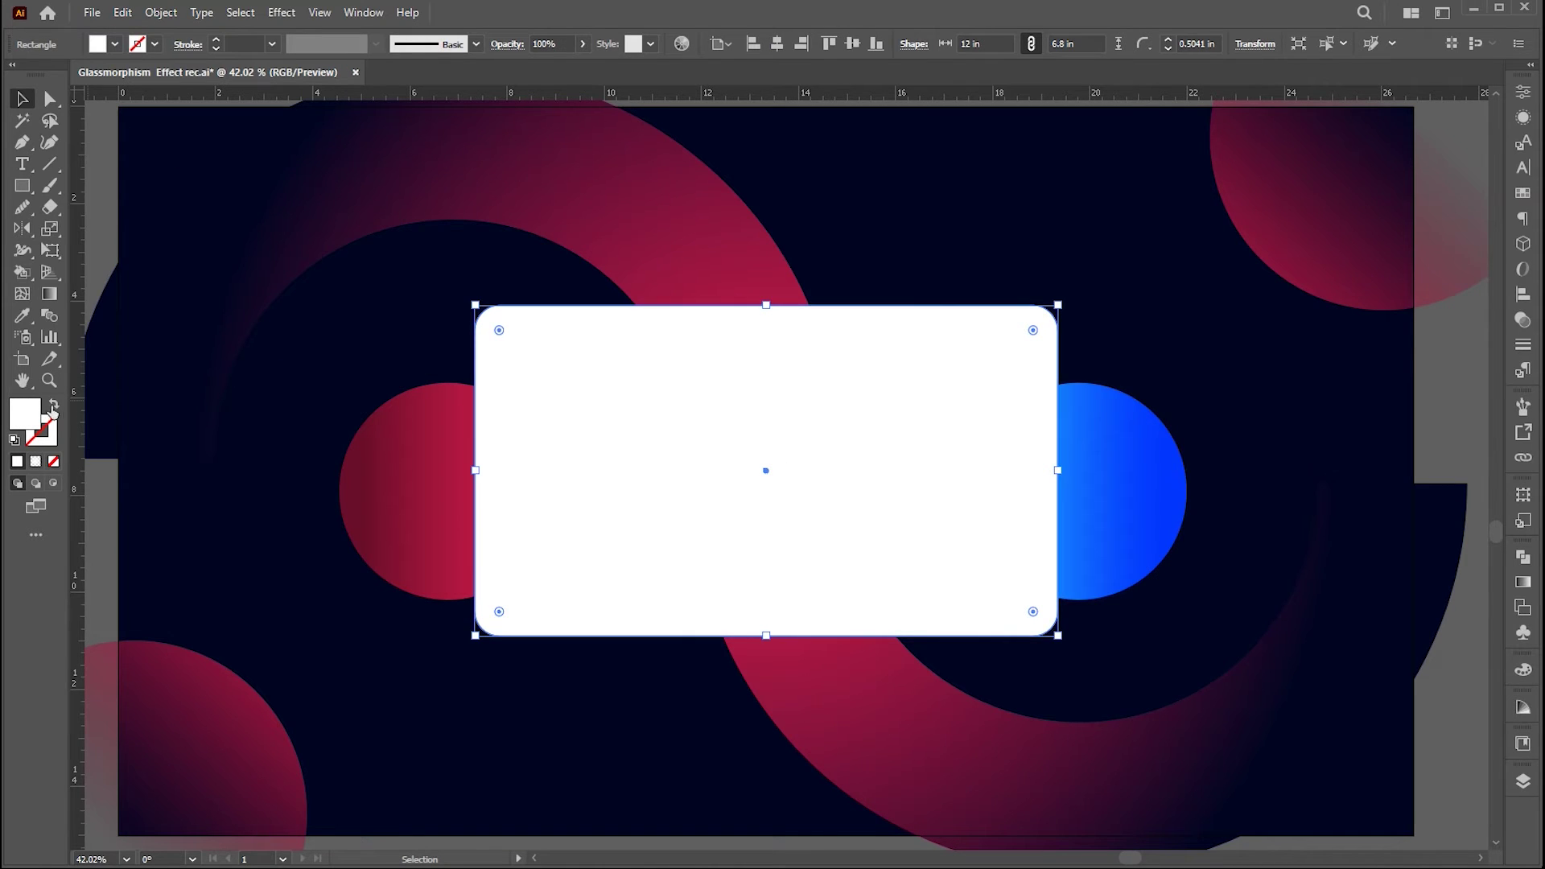
double_click(30, 419)
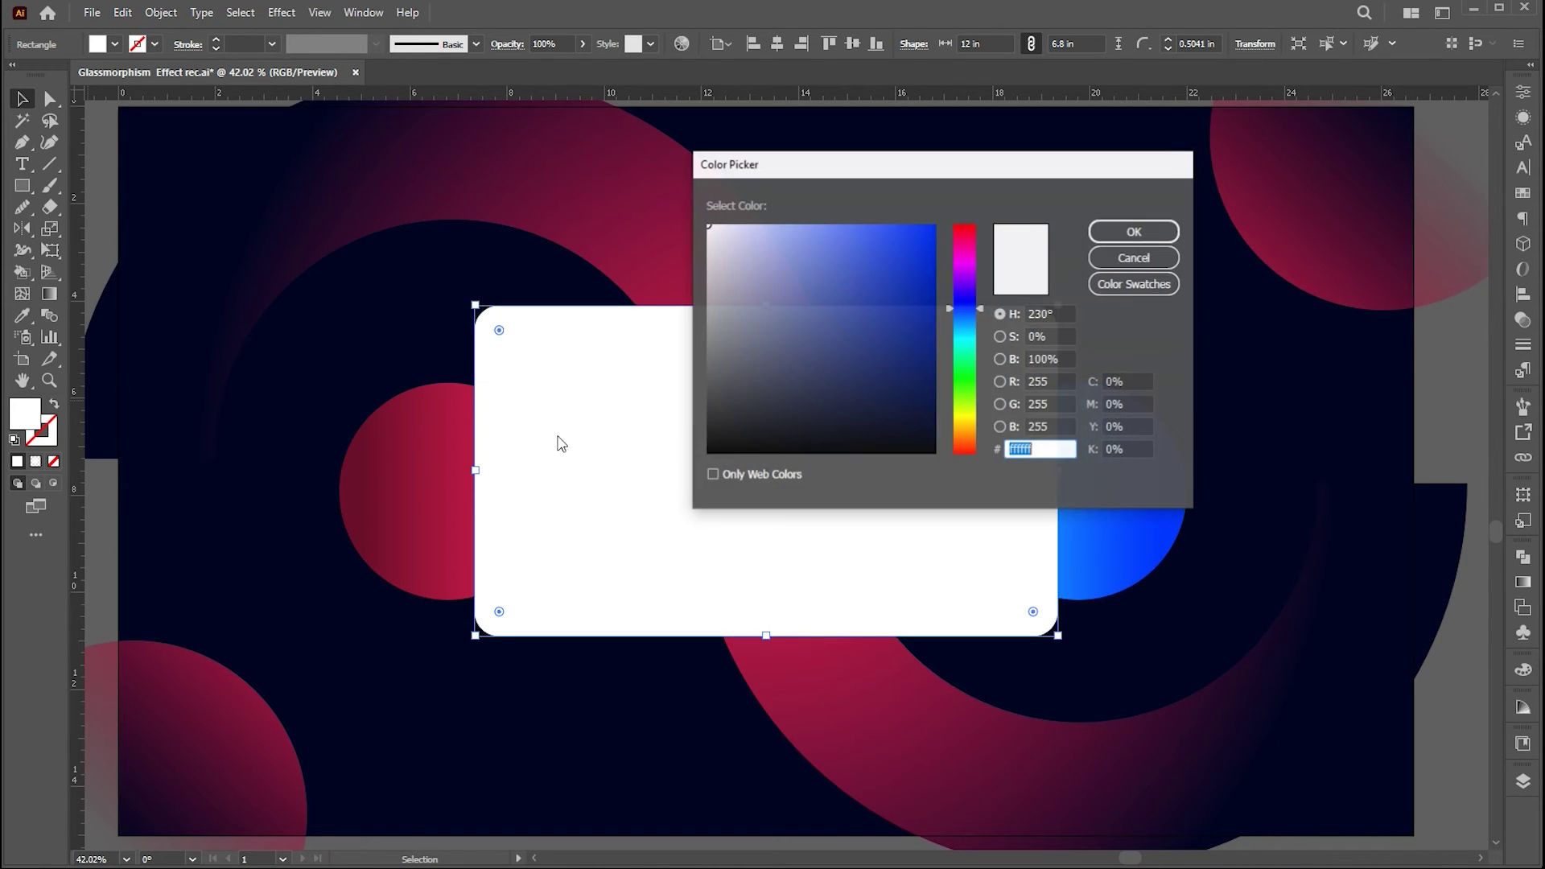
click(1058, 358)
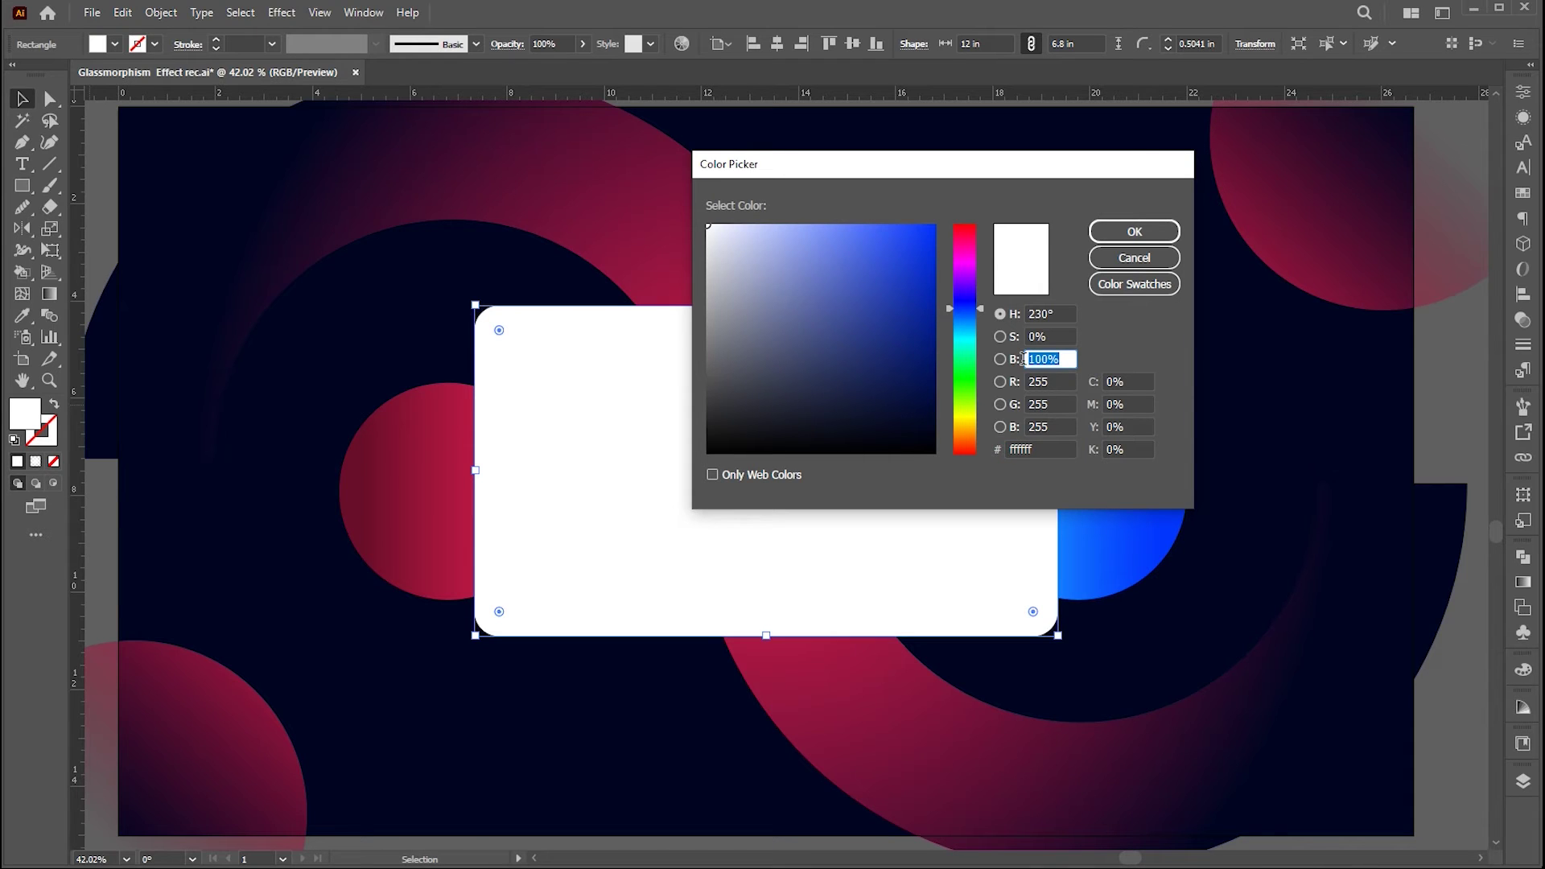
double_click(1056, 315)
text(0)
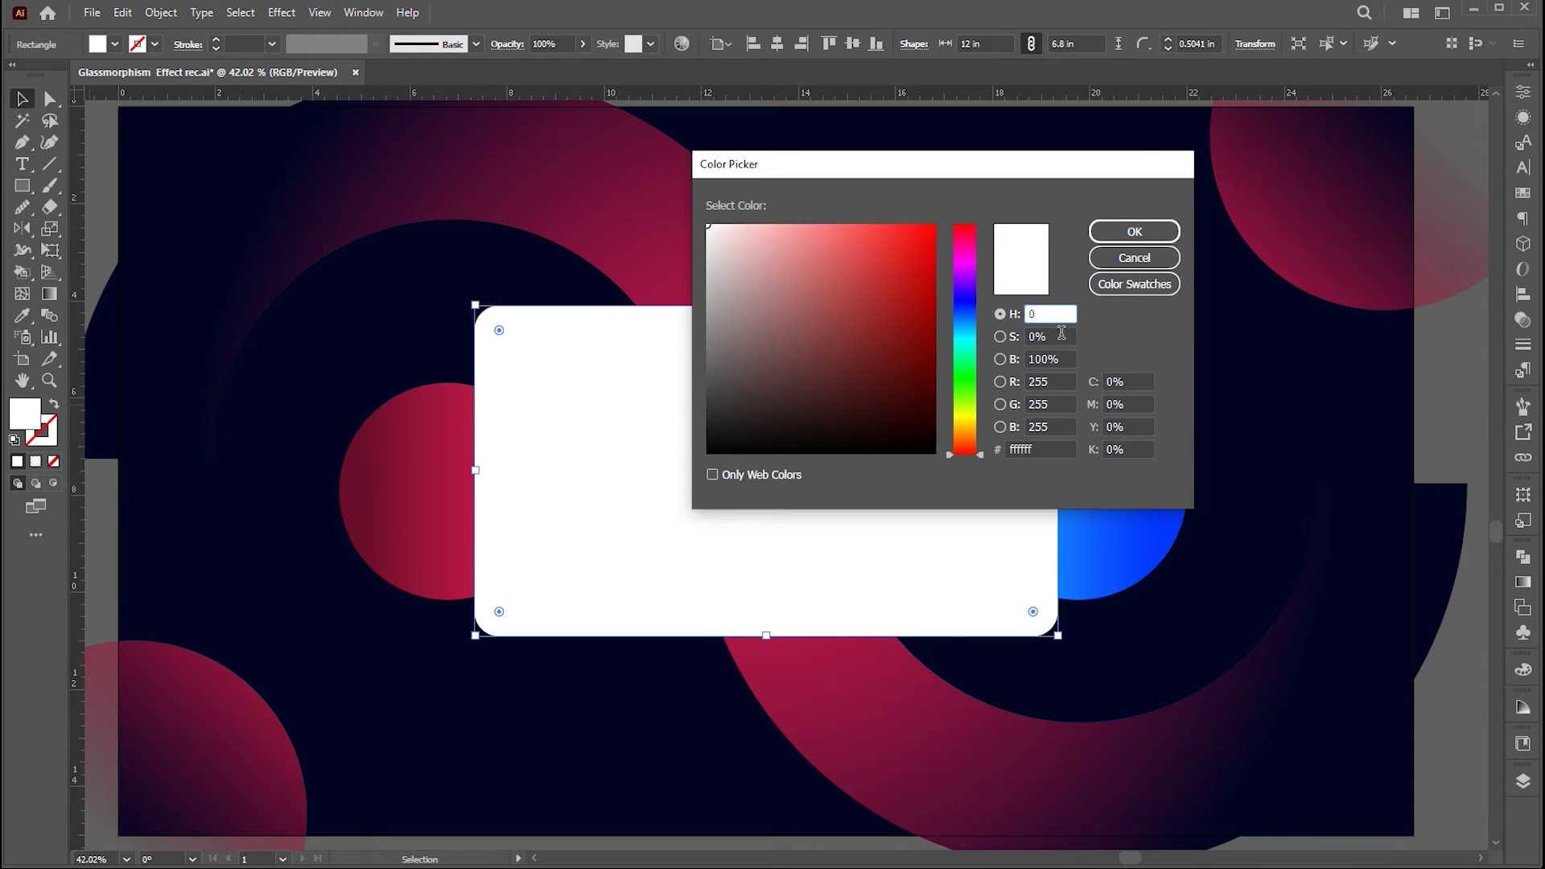
drag(1064, 359, 1020, 358)
text(50)
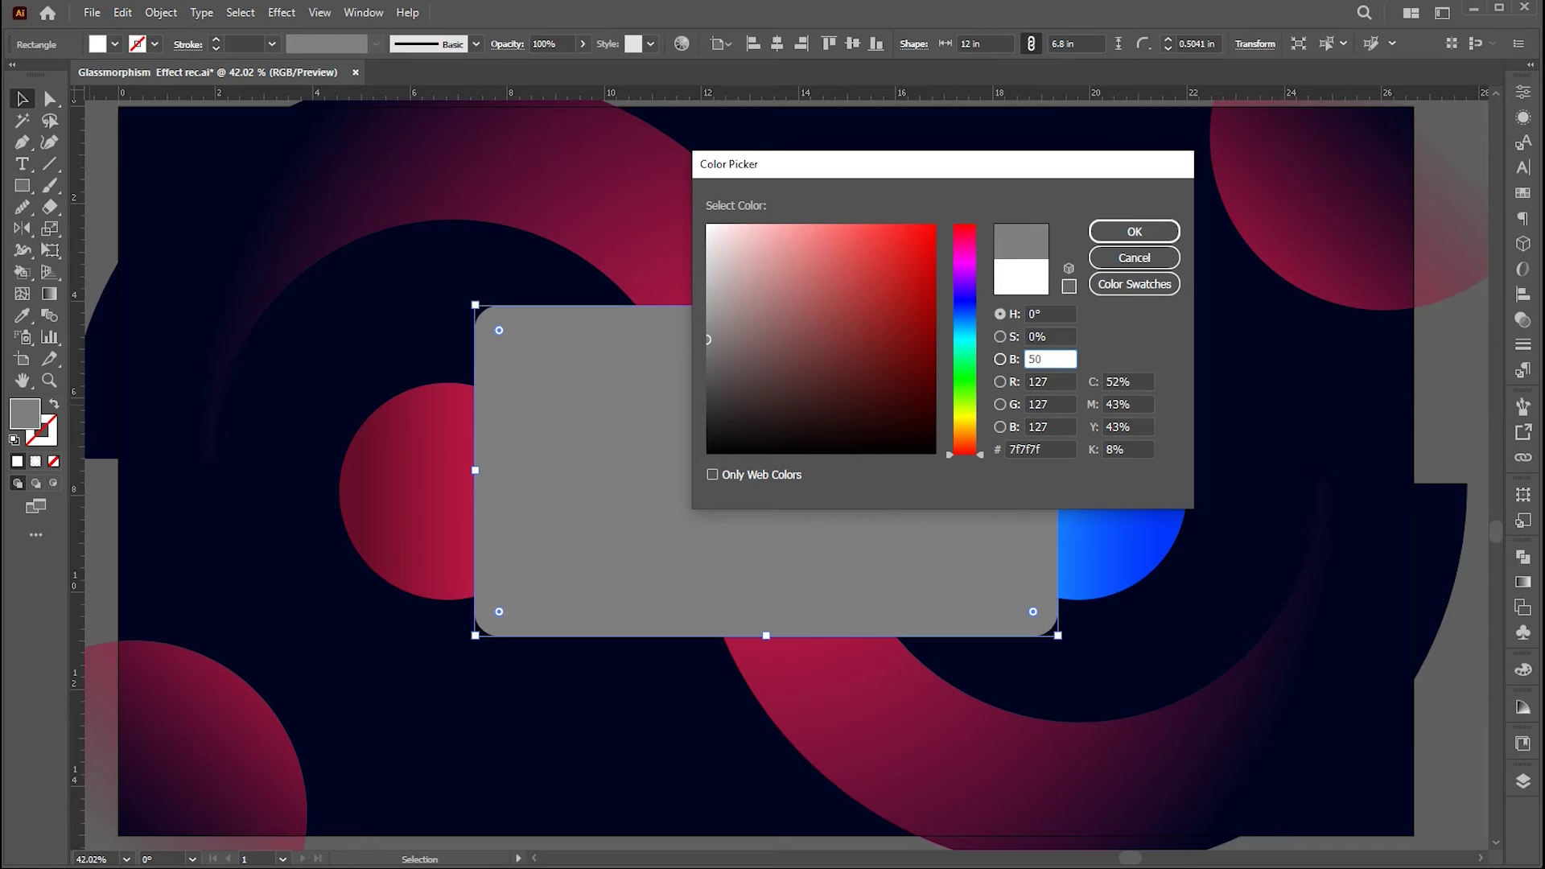
key(Return)
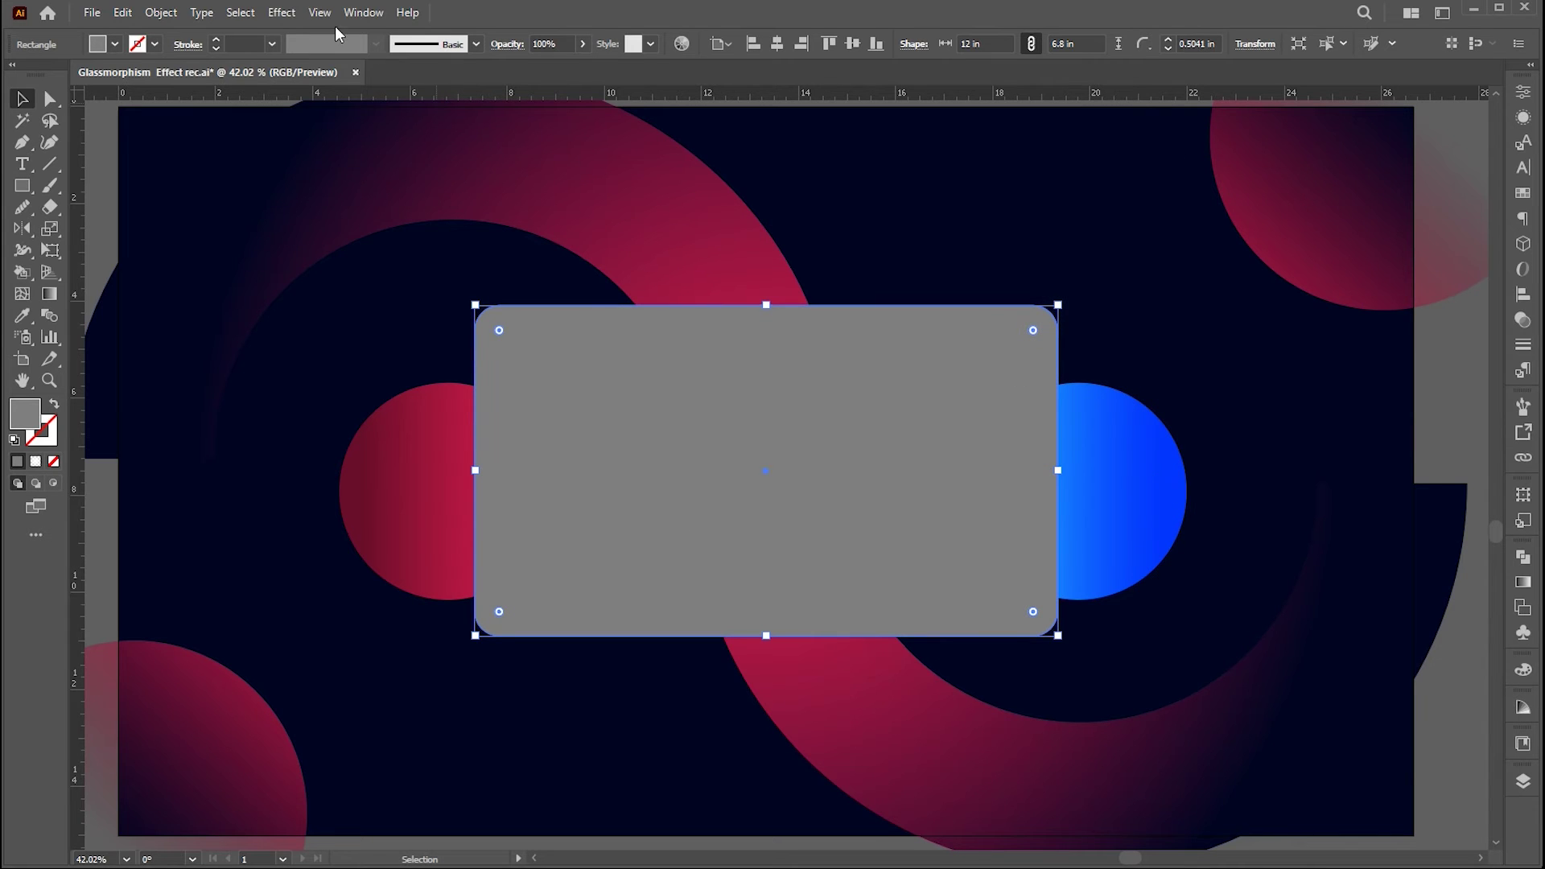
Apply a Texturizer effect to the grey rectangle with Sandstone texture, 150% scaling, relief 4 and light from Top
click(281, 12)
mouse_move(310, 401)
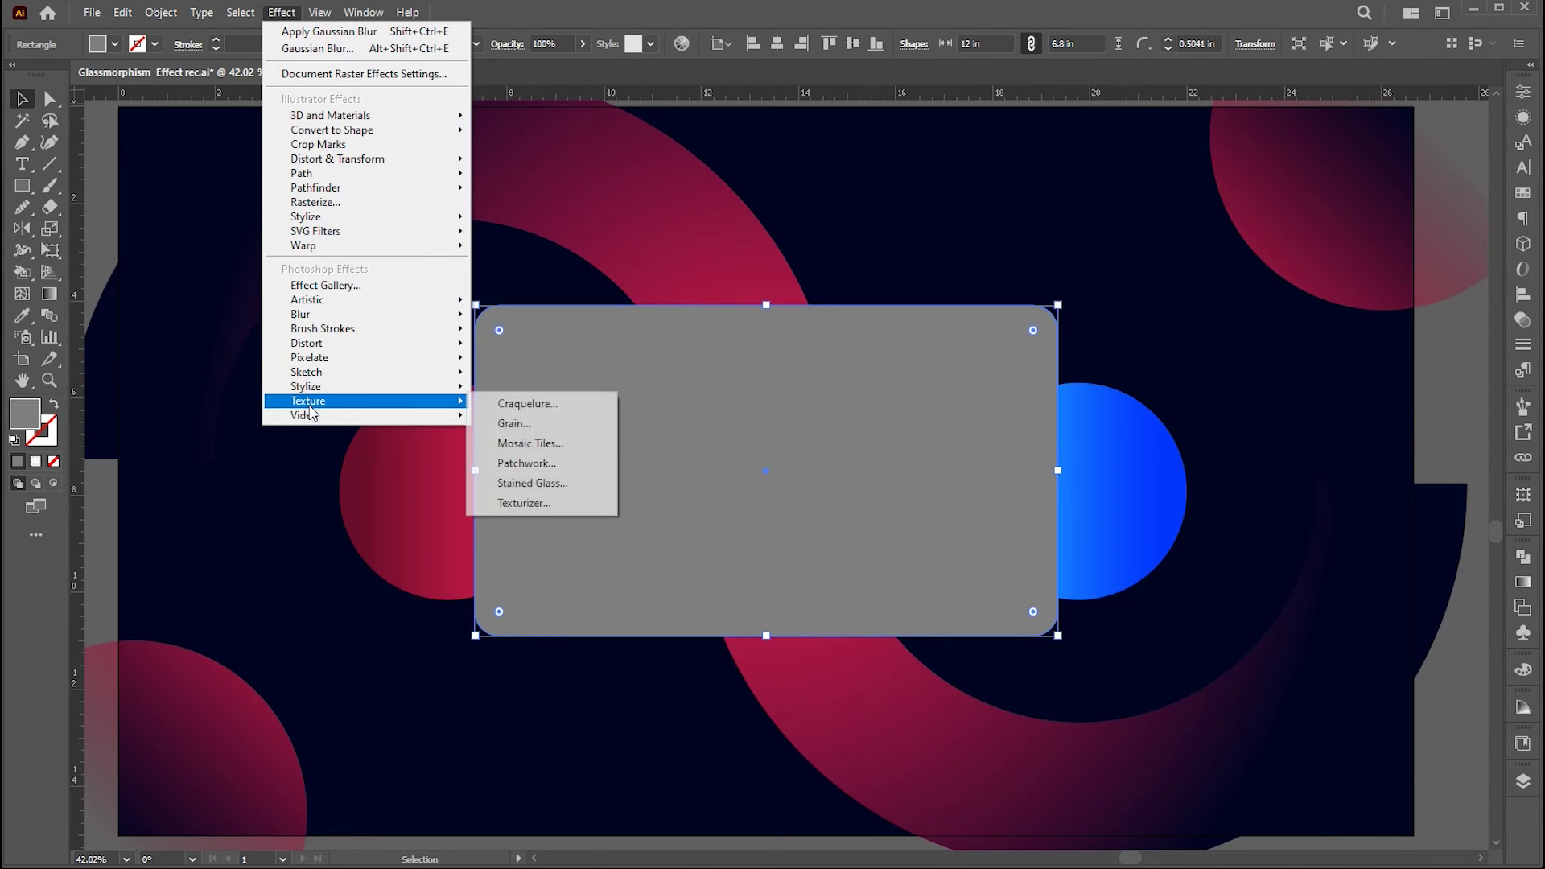
click(524, 503)
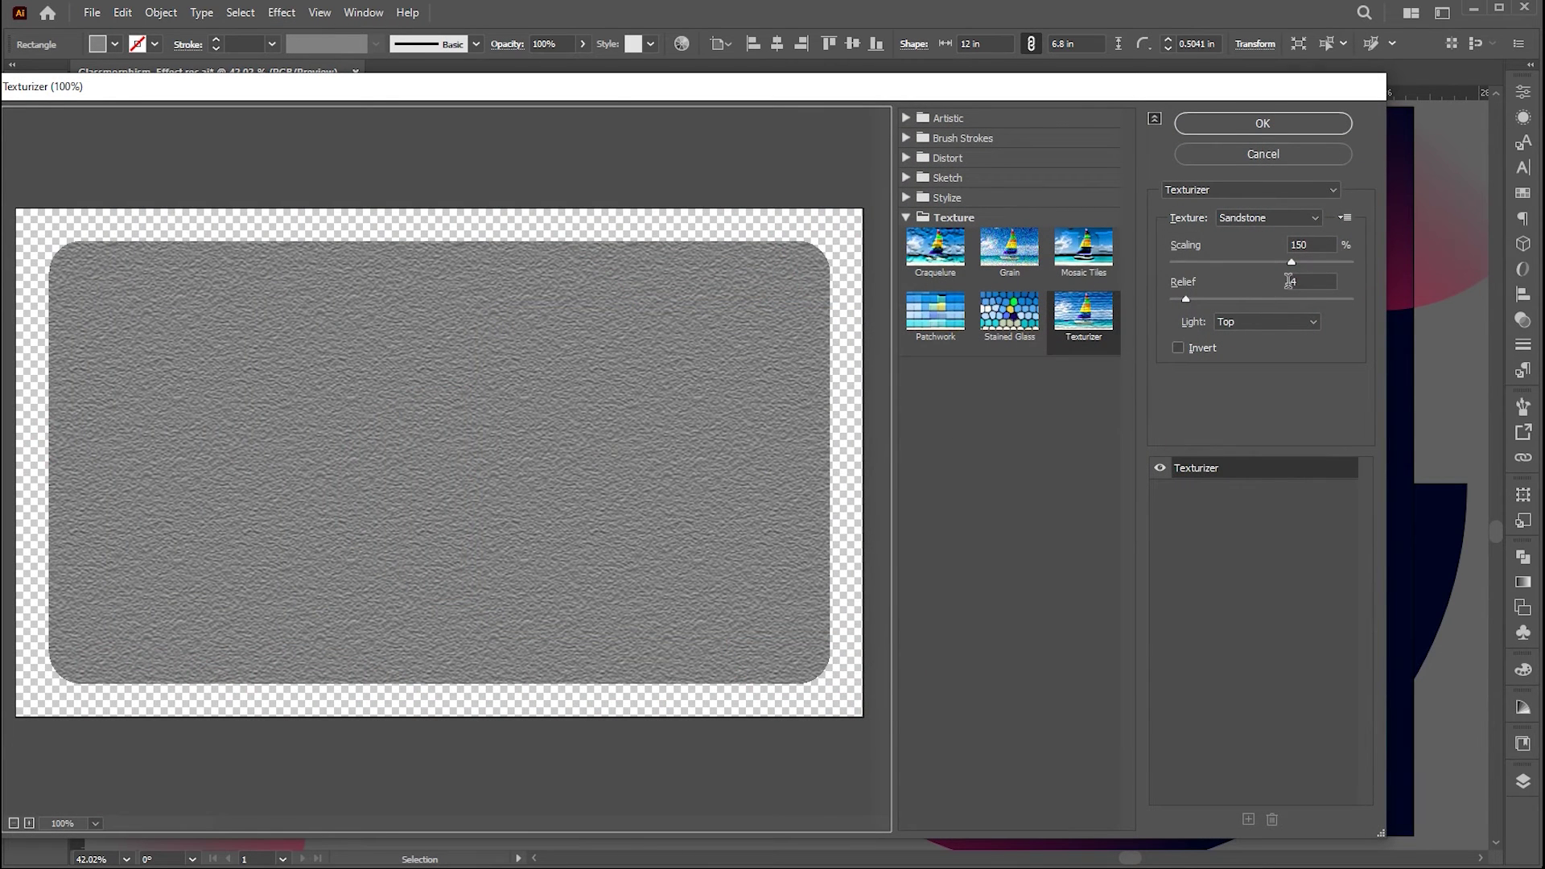
double_click(1289, 281)
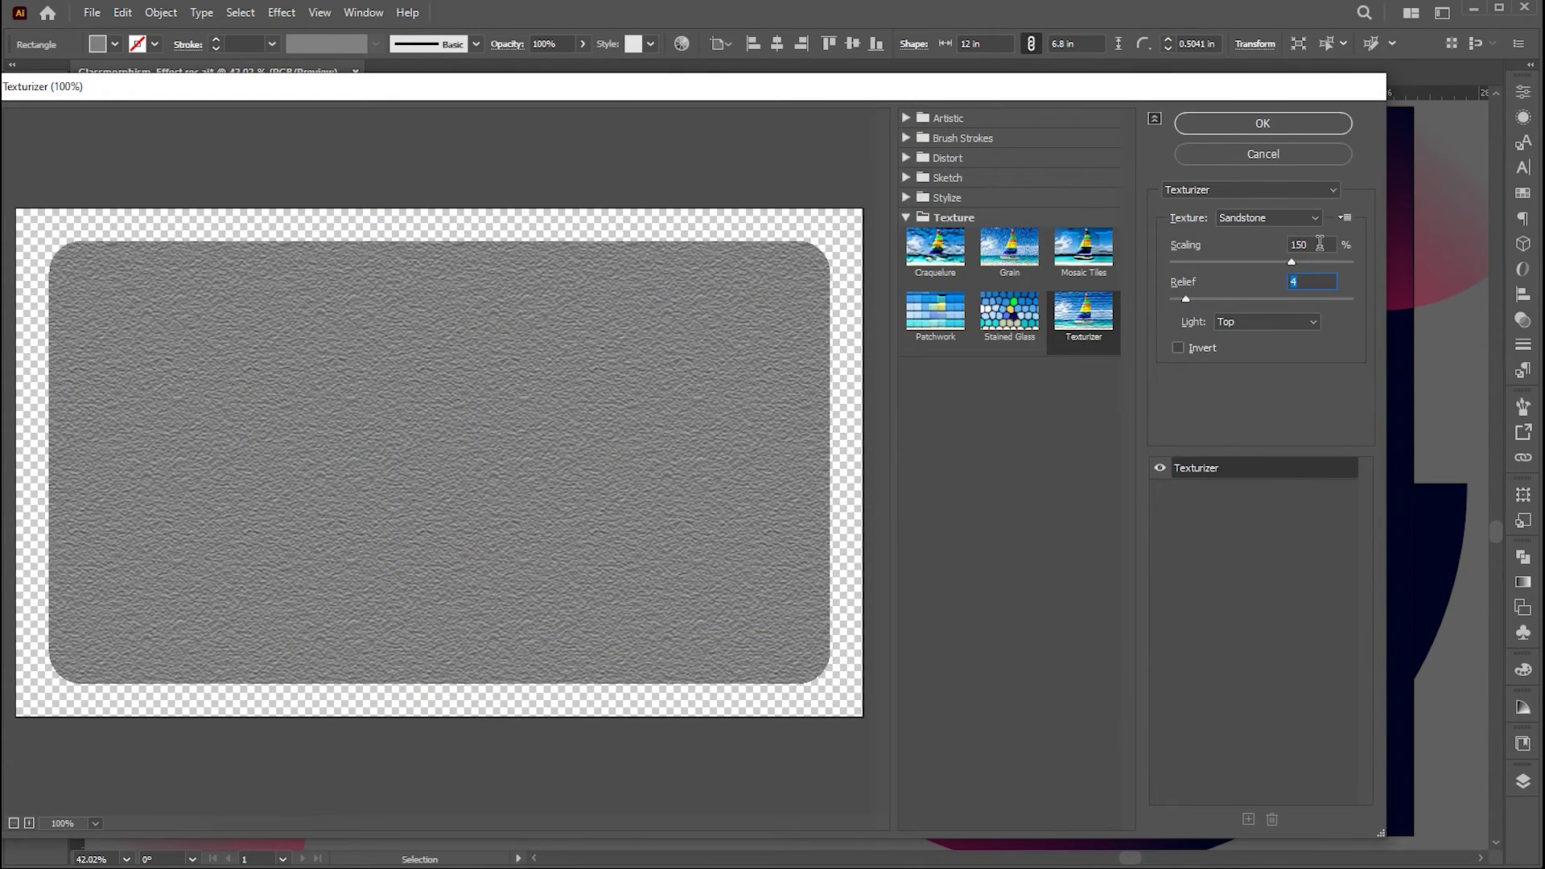
double_click(1297, 244)
click(1276, 126)
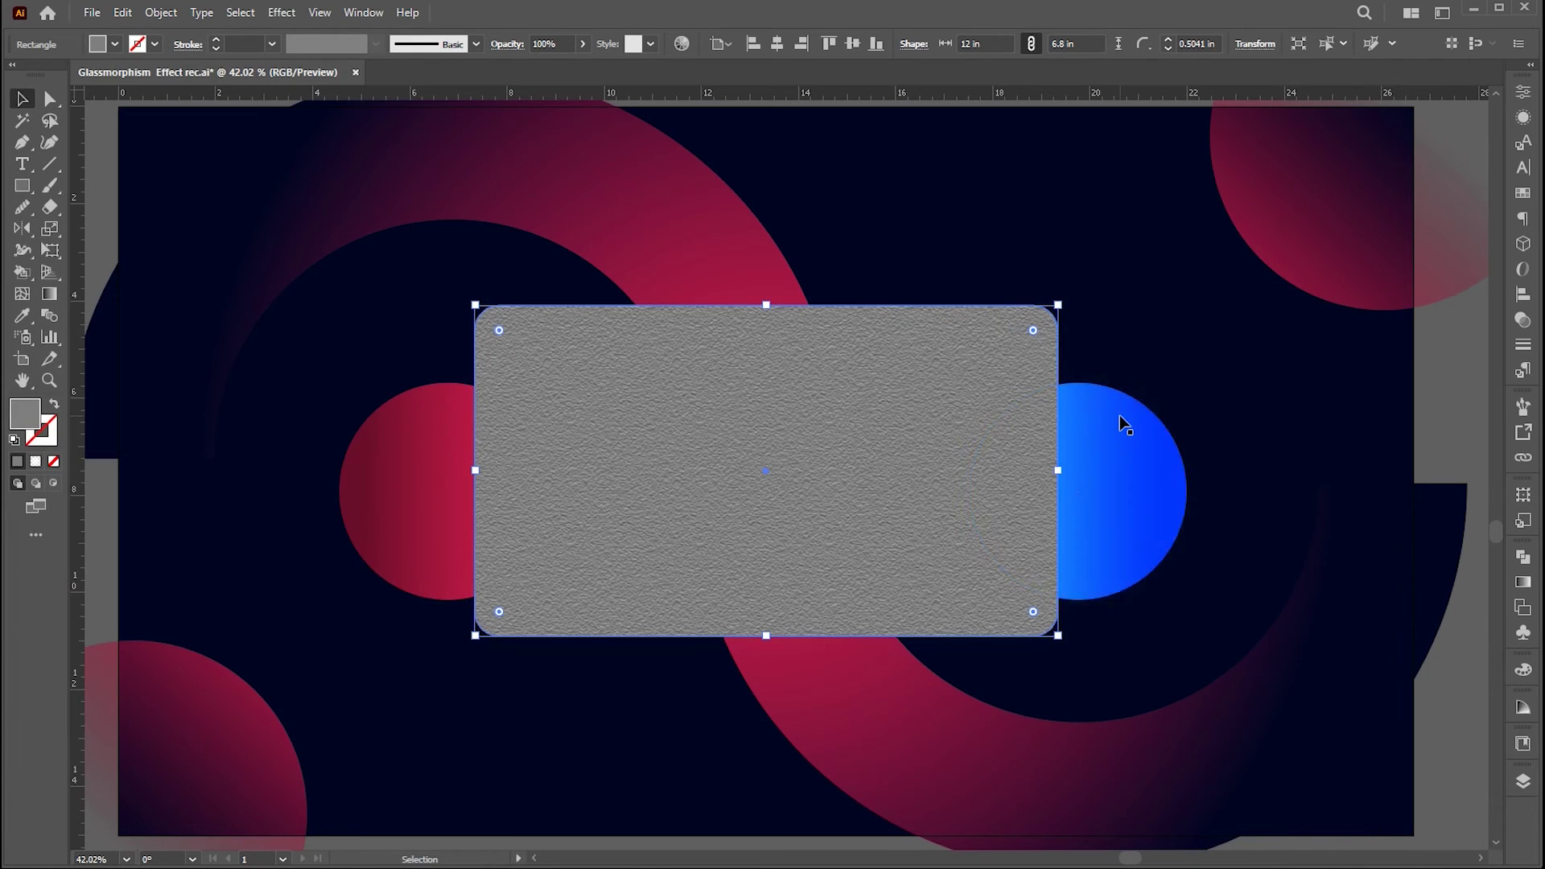
Set the textured grey rectangle's blend mode to Soft Light and its opacity to 60%, then deselect it
click(1517, 322)
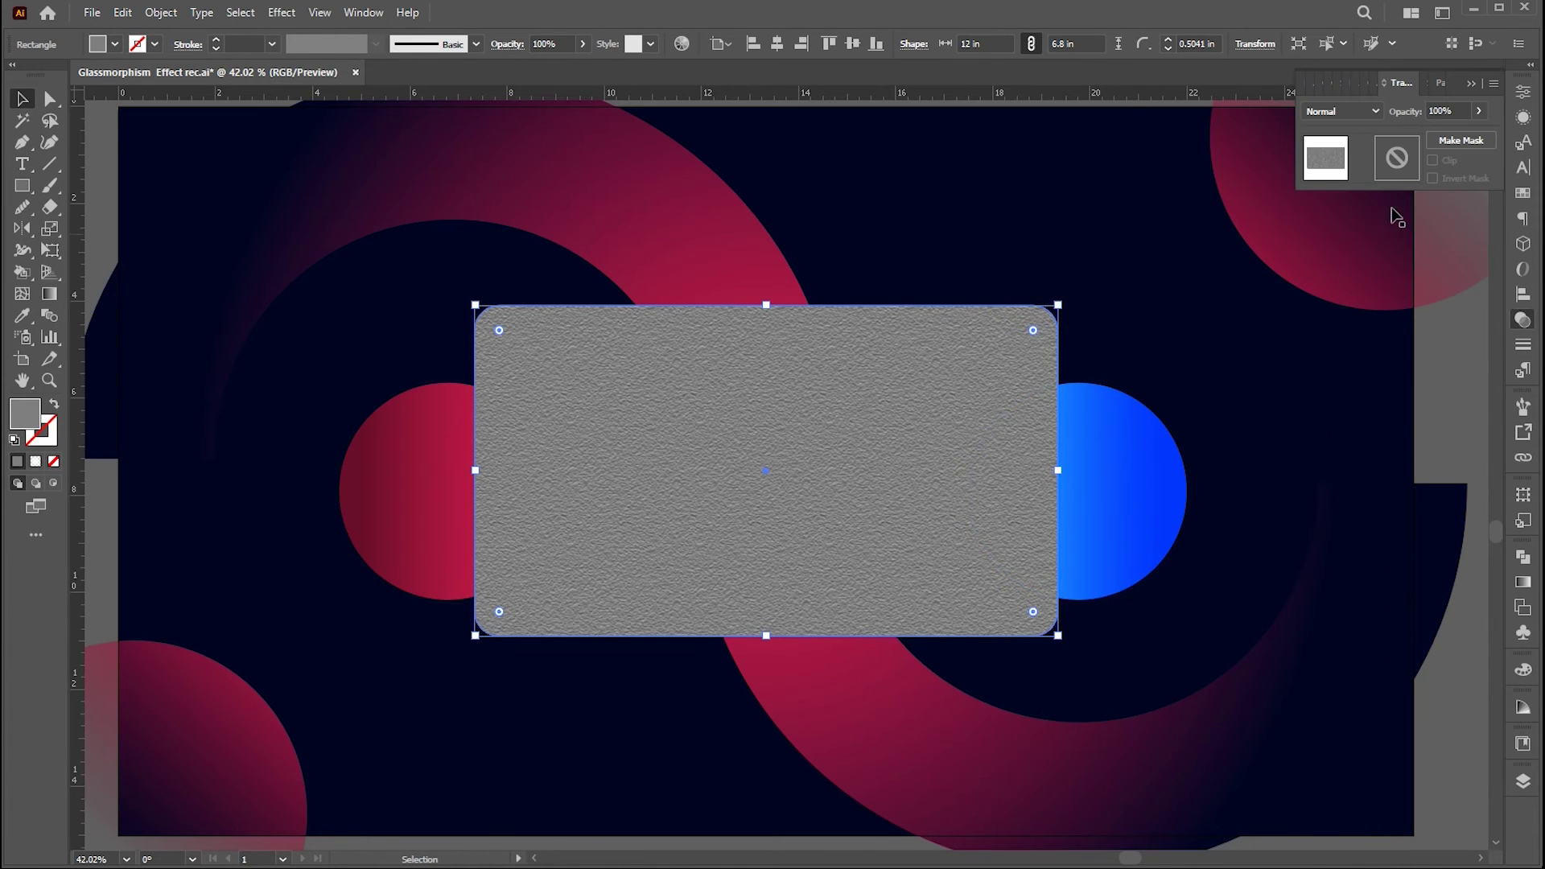
click(1346, 111)
click(1350, 301)
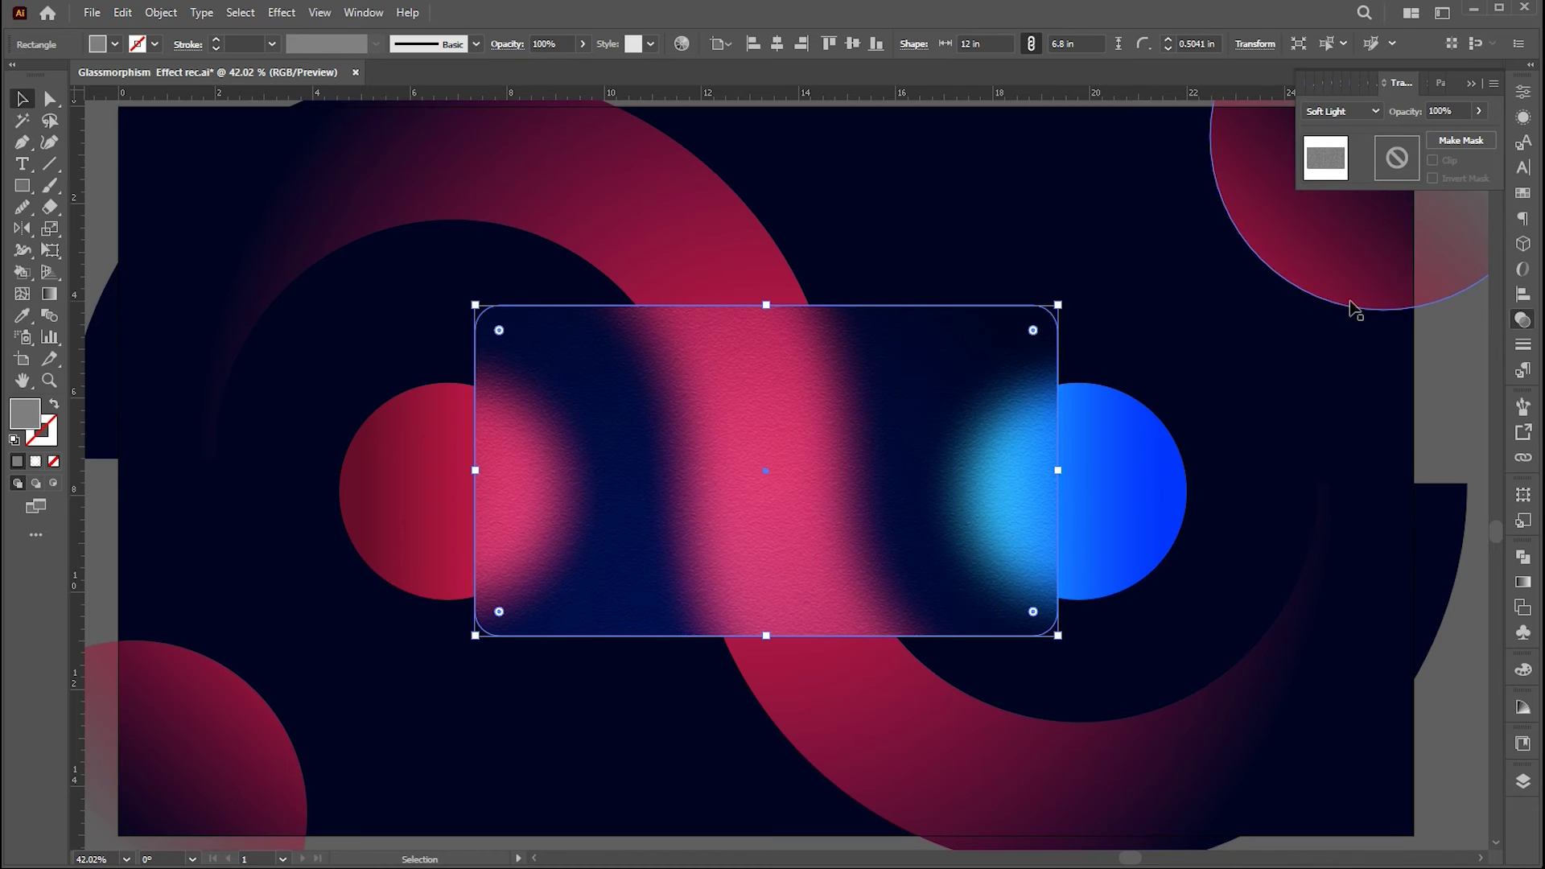
click(1452, 110)
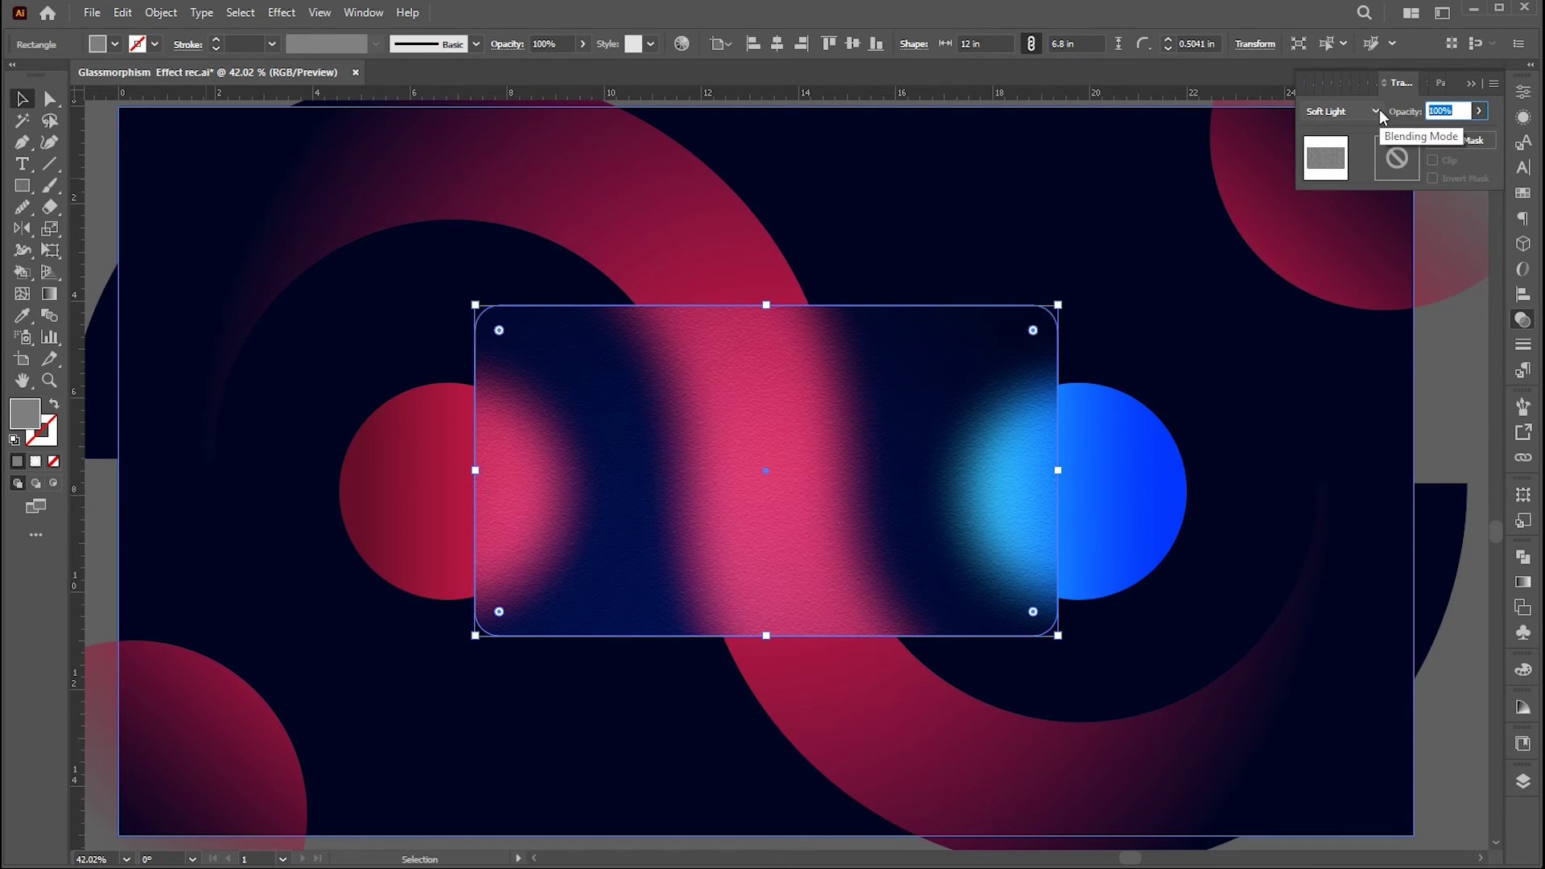
text(60)
key(Return)
click(1460, 373)
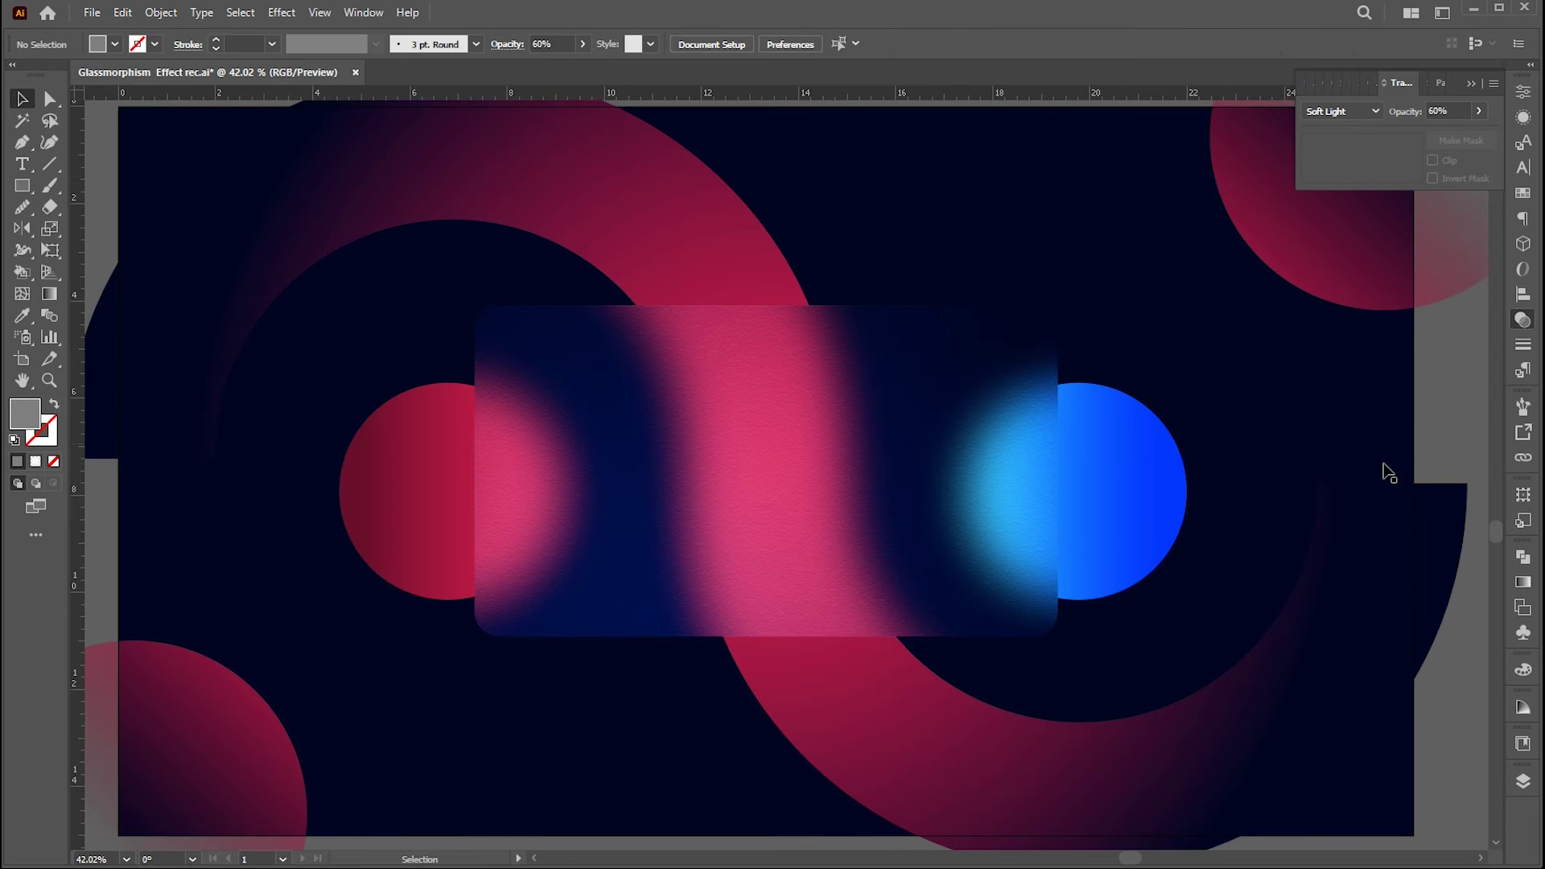
Paste another copy of the white rounded rectangle in front and swap its fill and stroke, leaving a 1 pt white outline
click(123, 12)
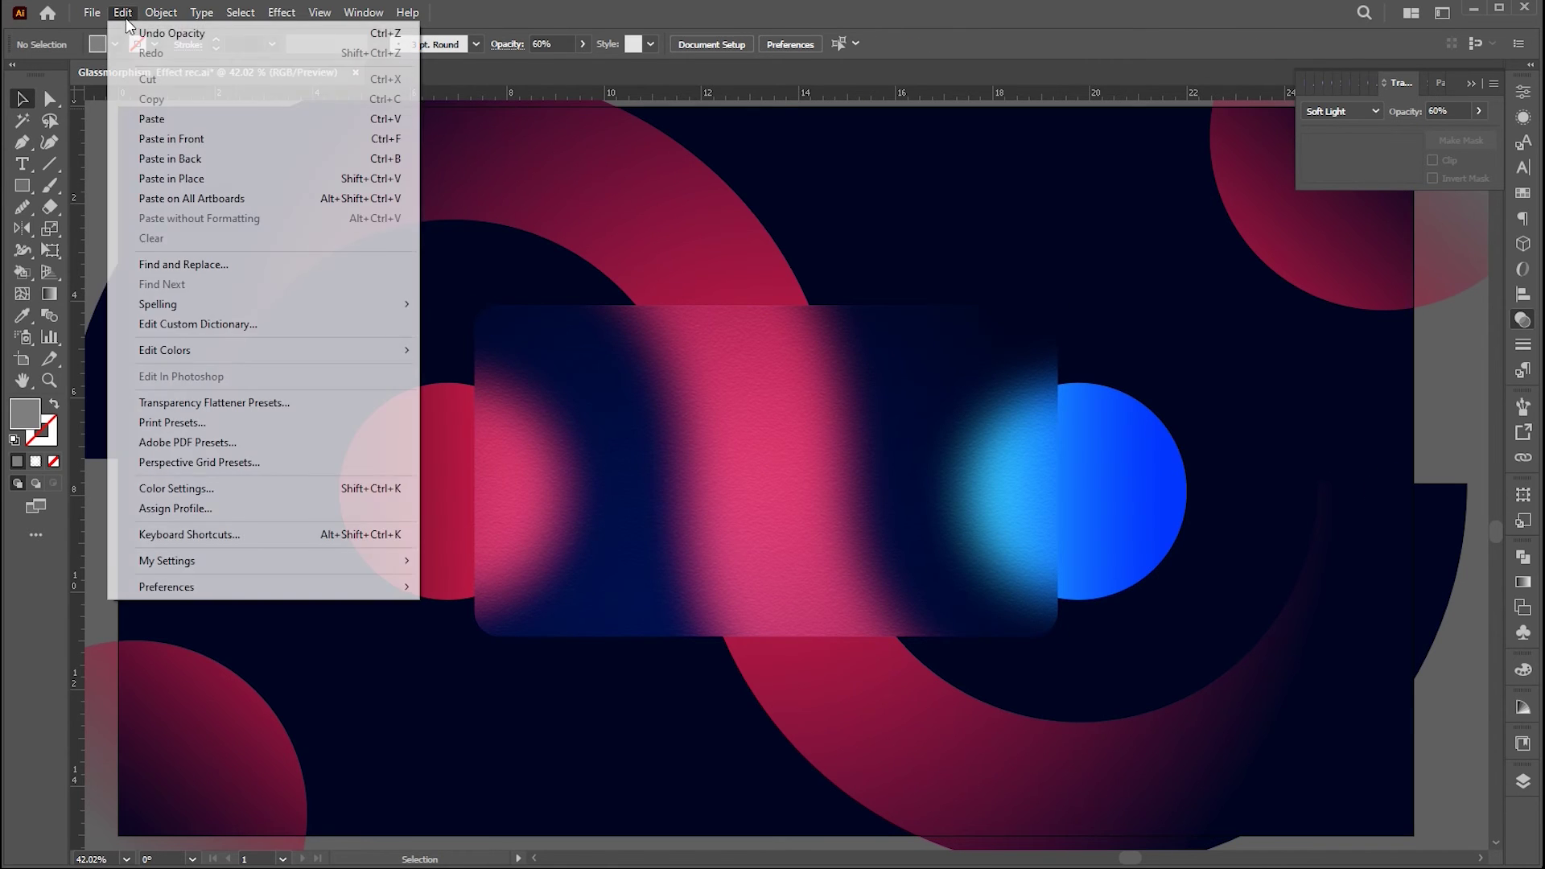
click(156, 140)
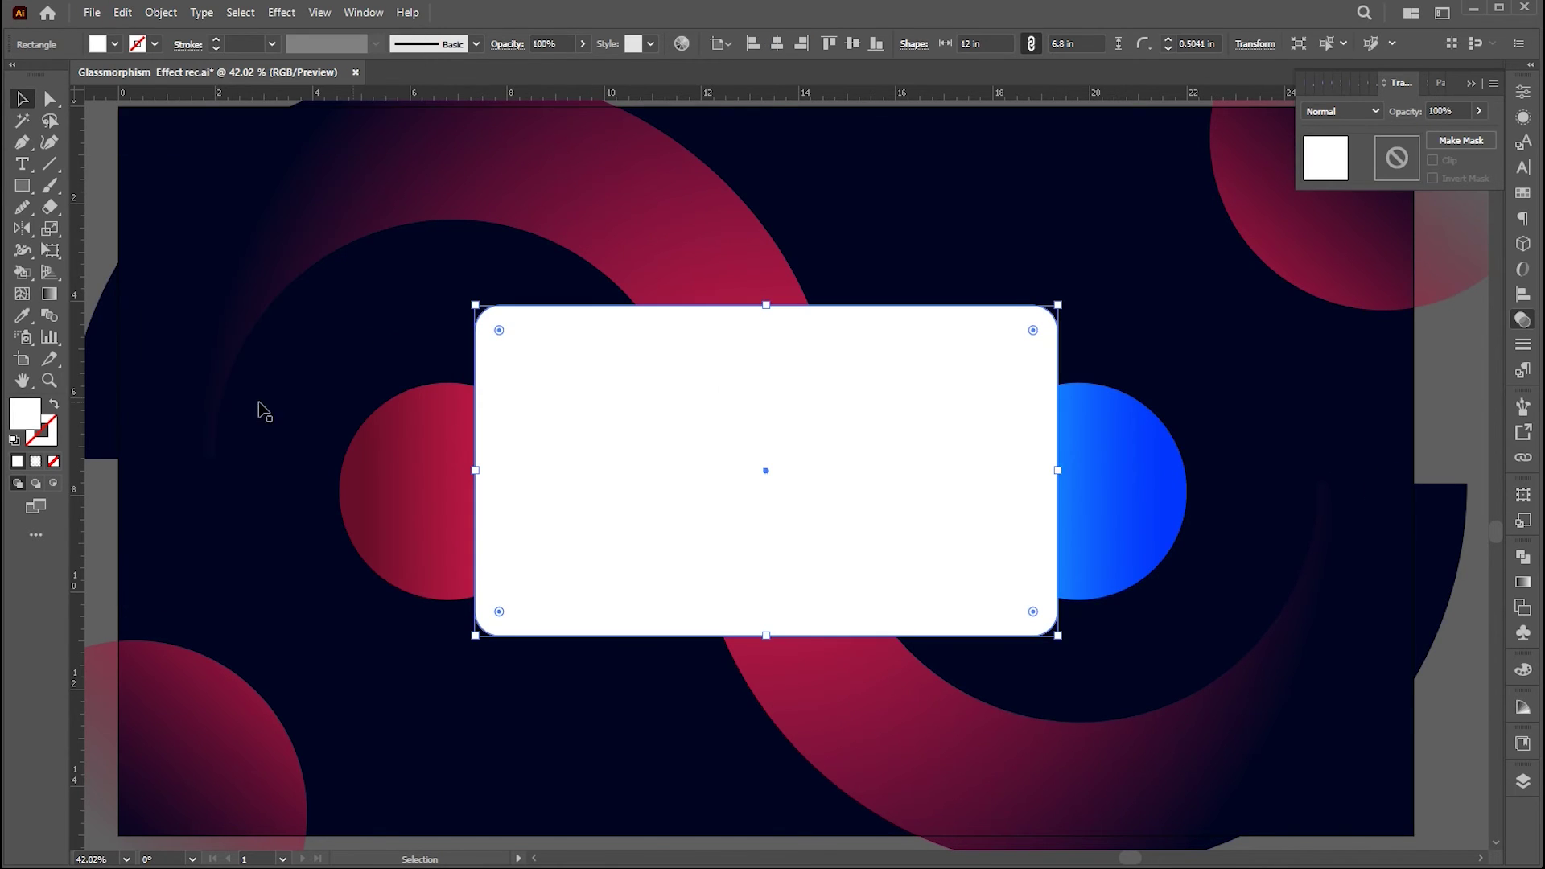
click(56, 429)
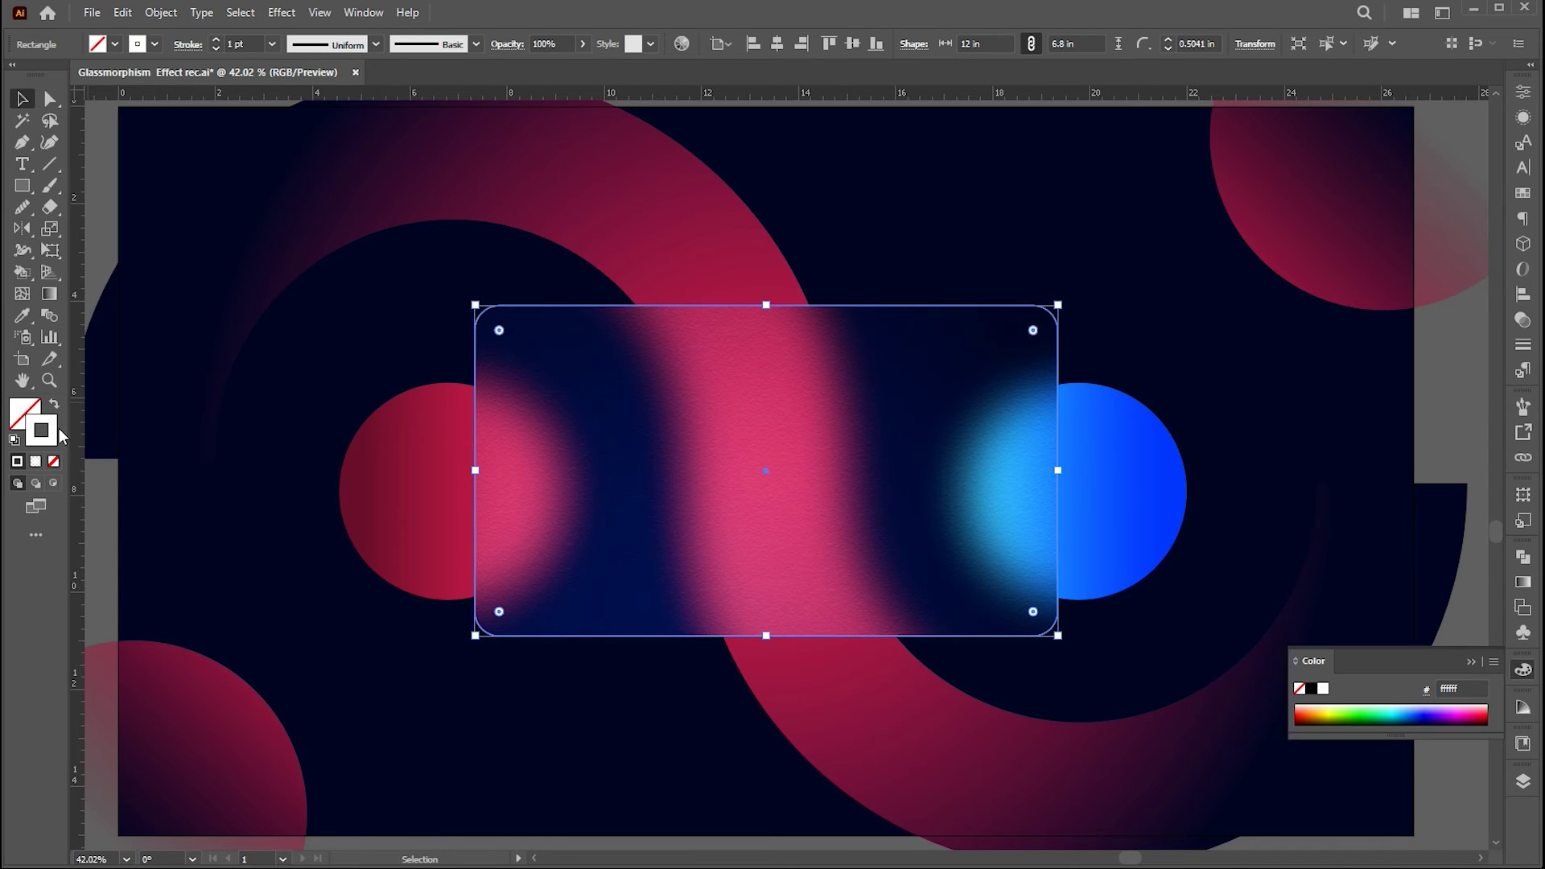
Apply the white-to-transparent radial gradient to the card outline's stroke, then deselect it
click(1523, 582)
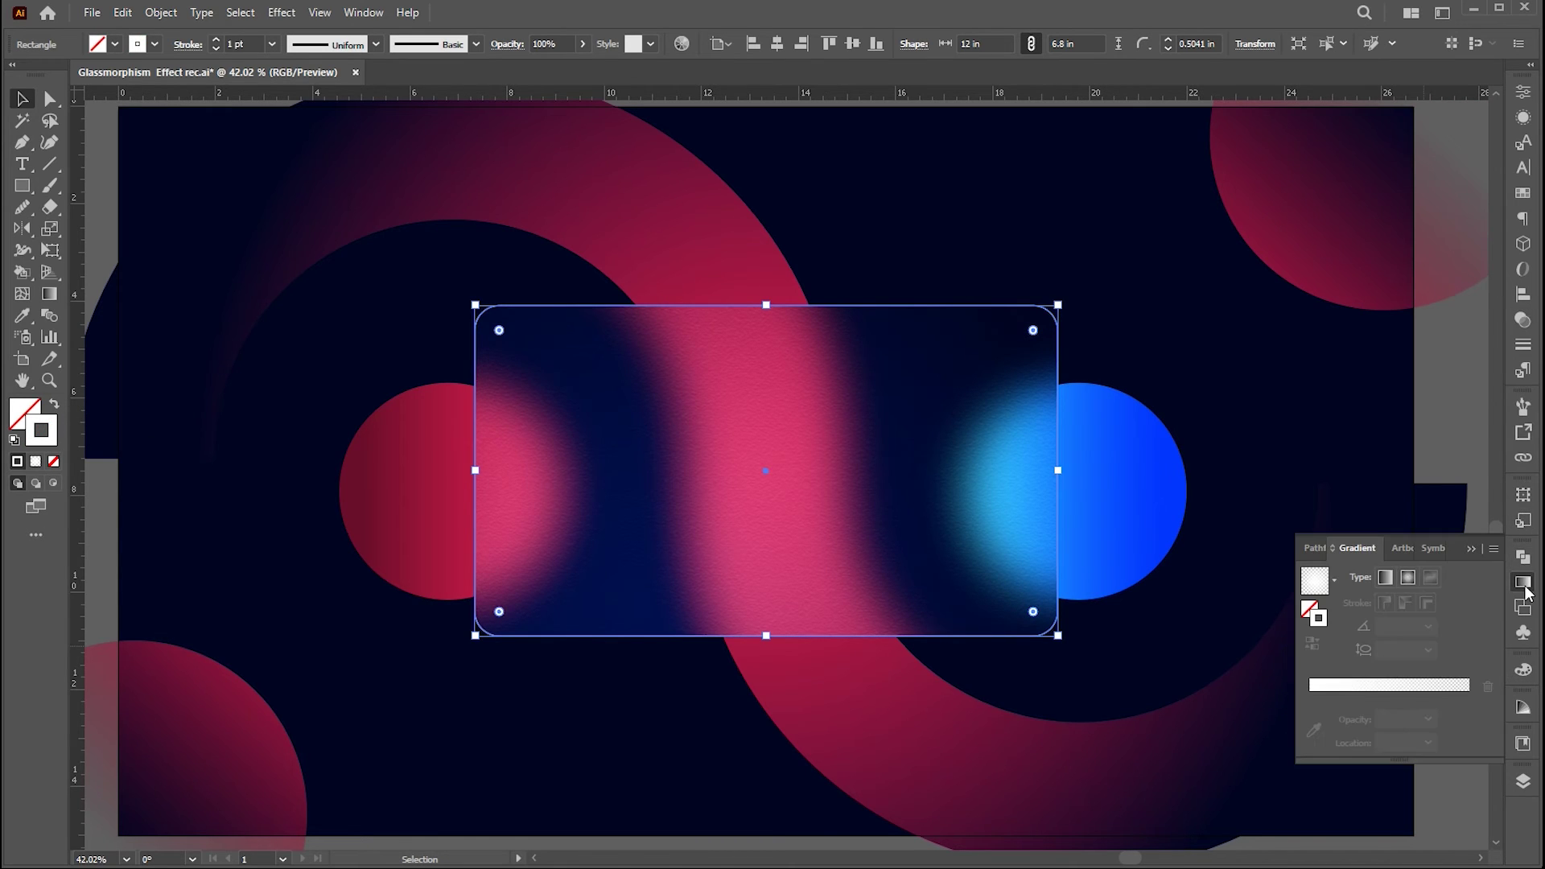
click(1372, 686)
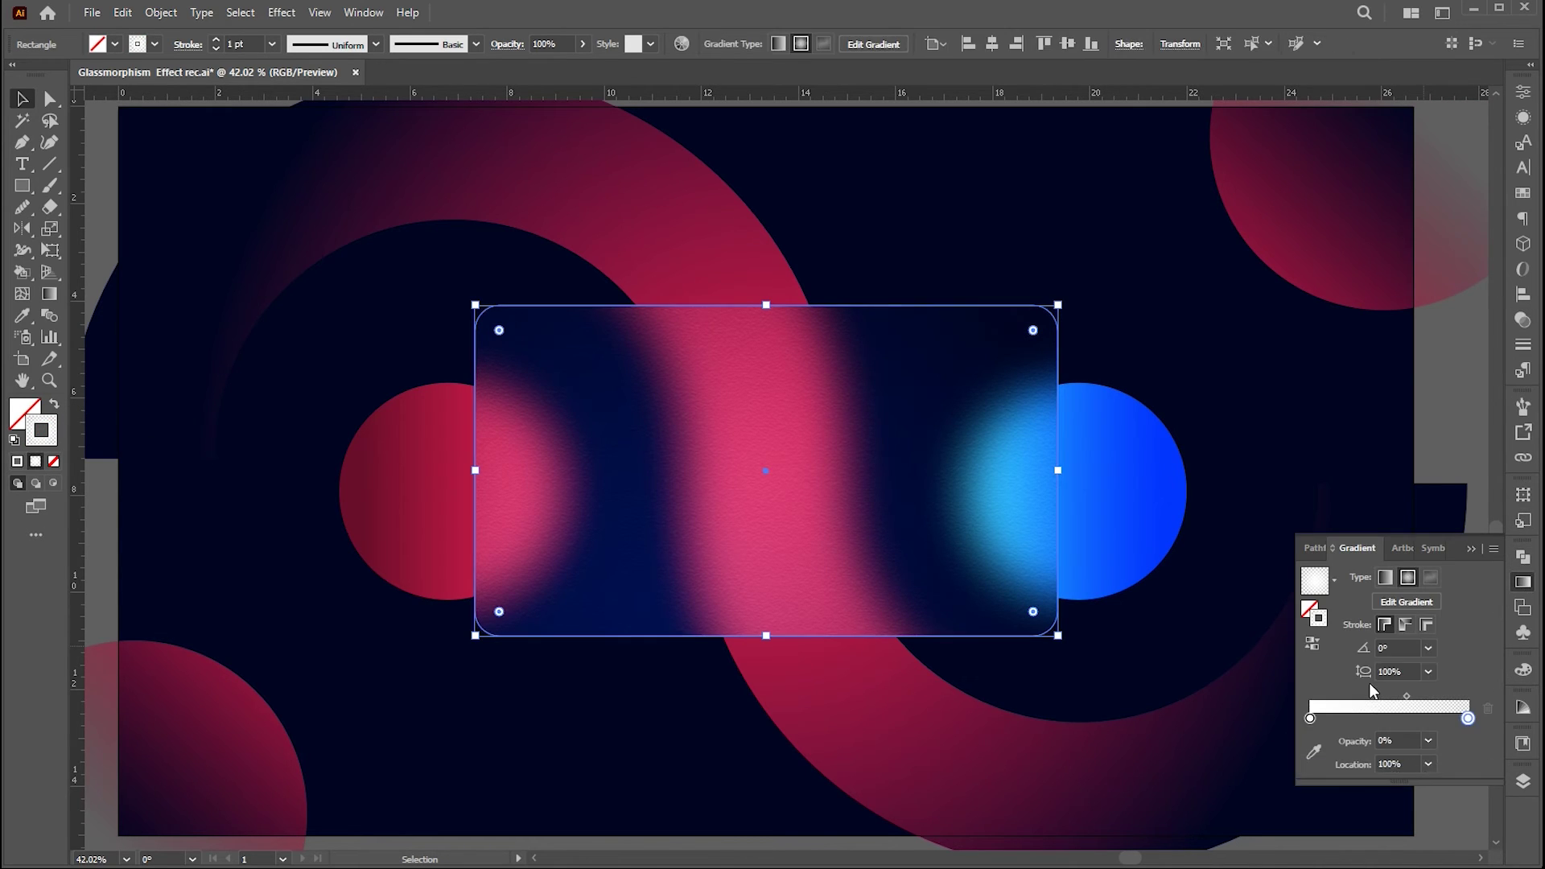
click(1471, 548)
click(1443, 419)
key(z)
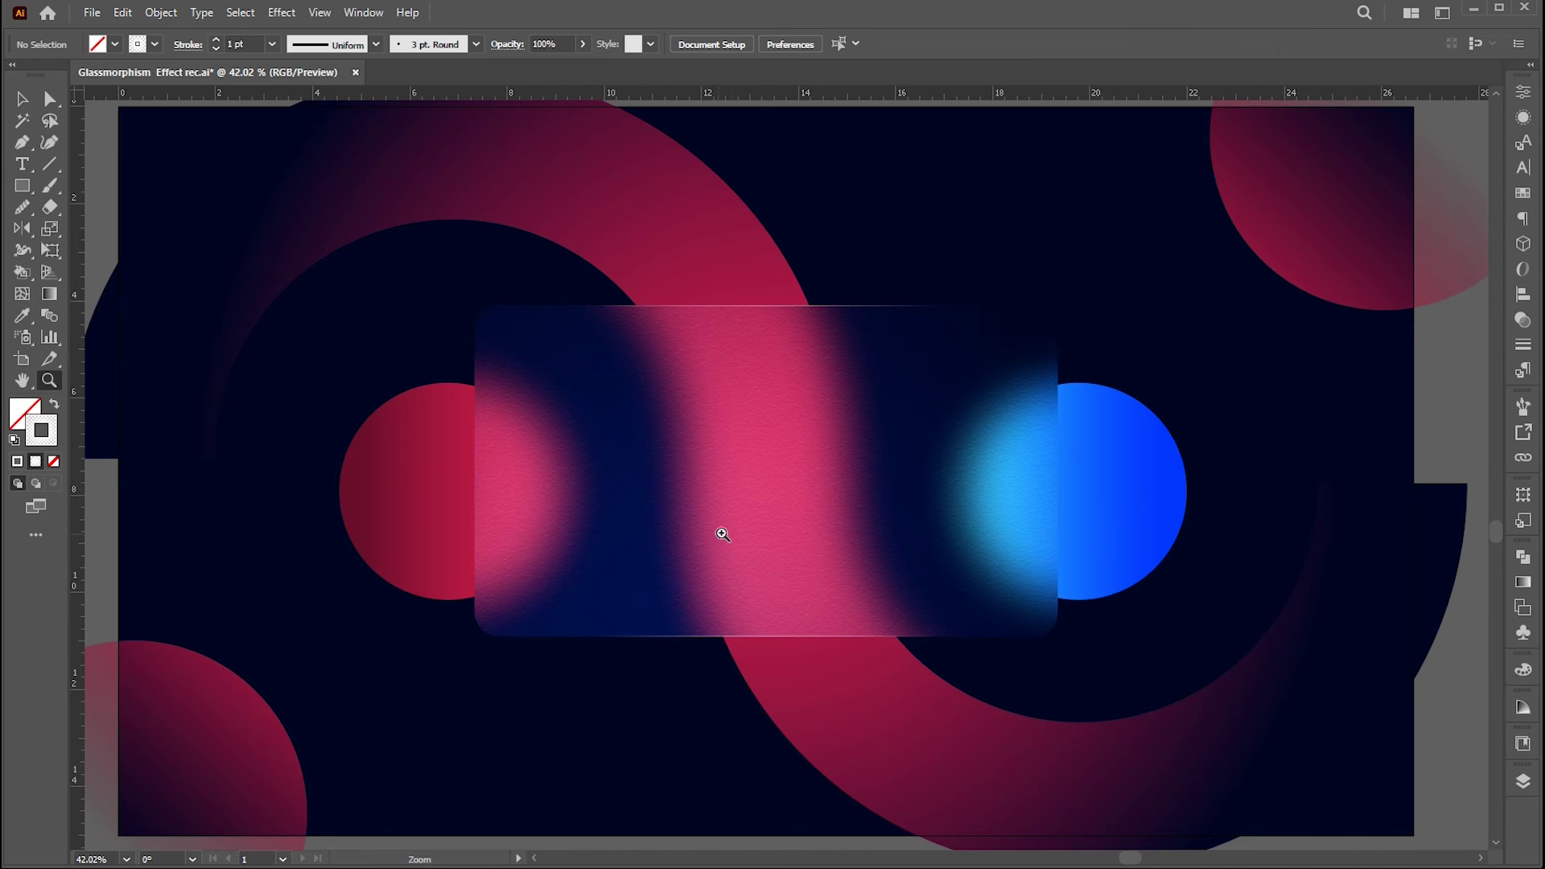
mouse_move(722, 533)
mouse_down()
mouse_move(854, 557)
mouse_move(724, 552)
mouse_up()
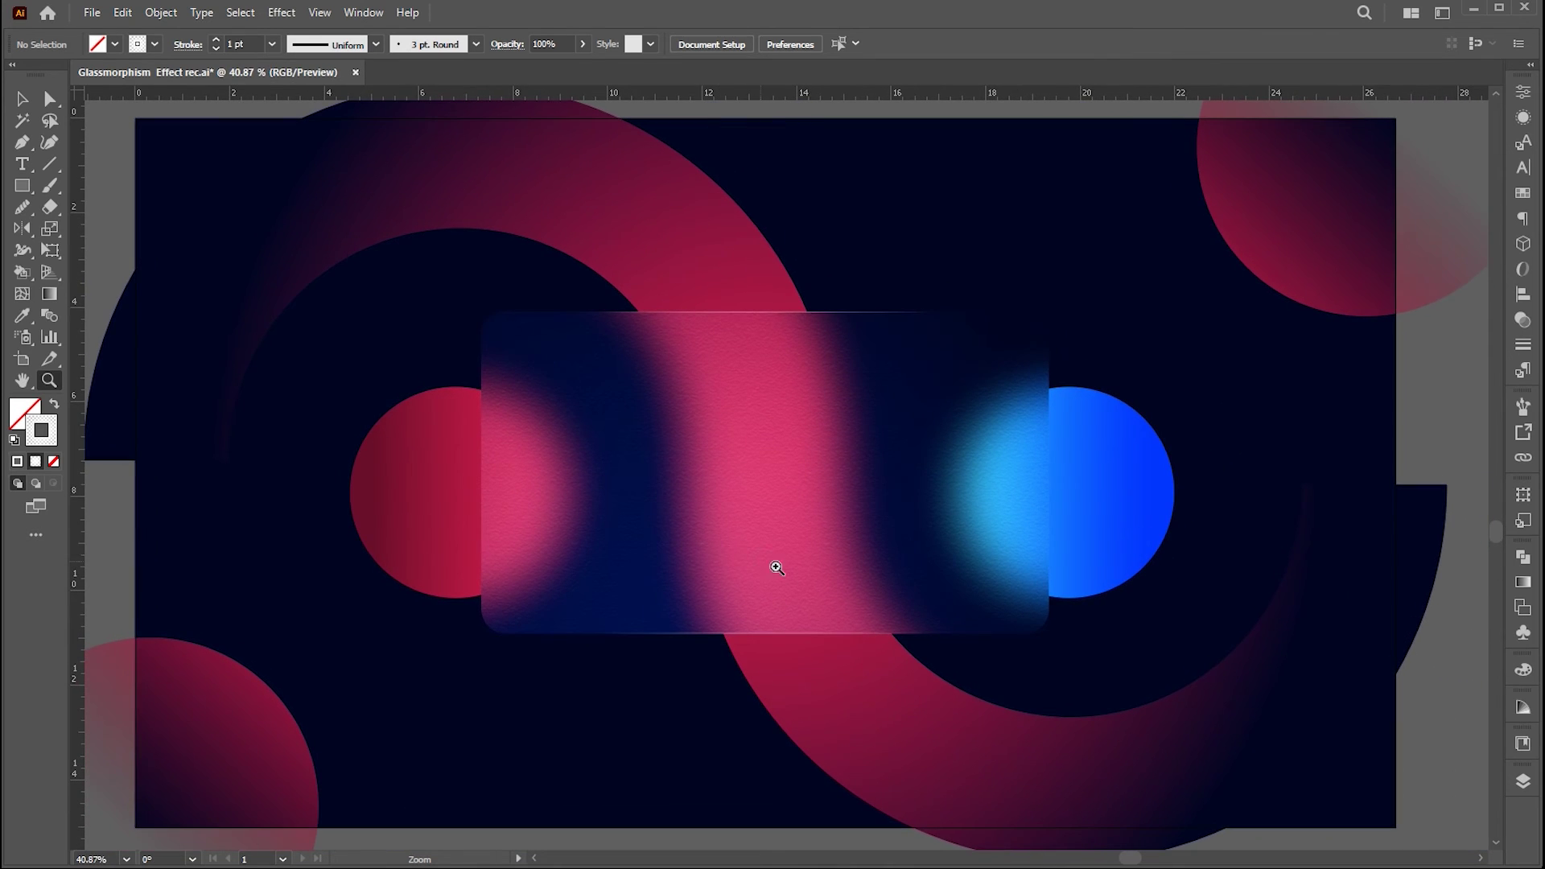
key(v)
click(952, 562)
Paste another copy of the white rounded rectangle in front and switch the ruler units to pixels
click(122, 12)
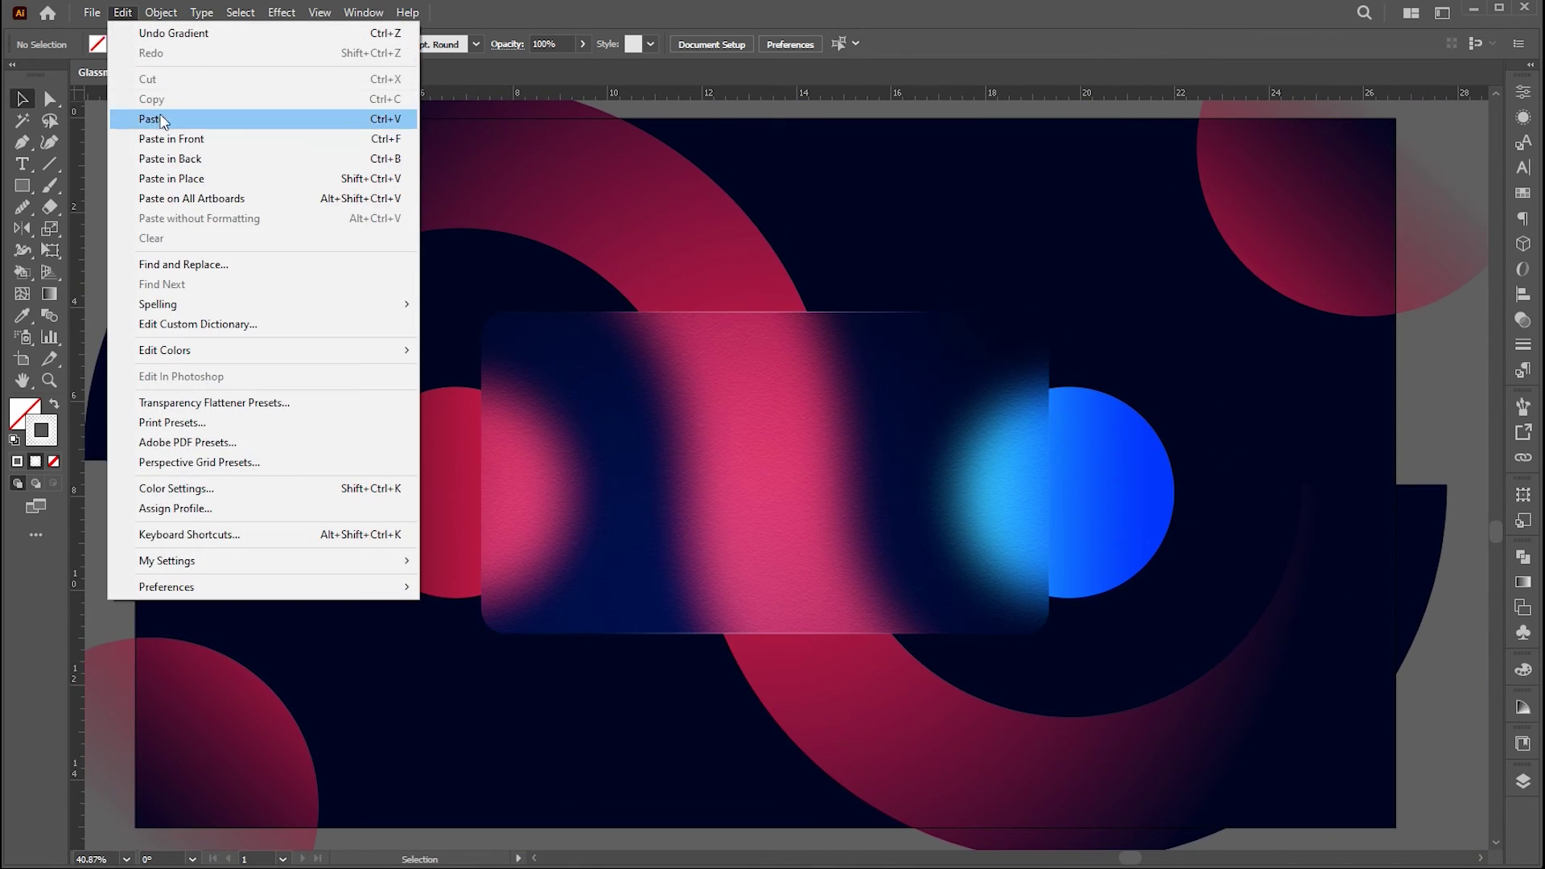
click(166, 140)
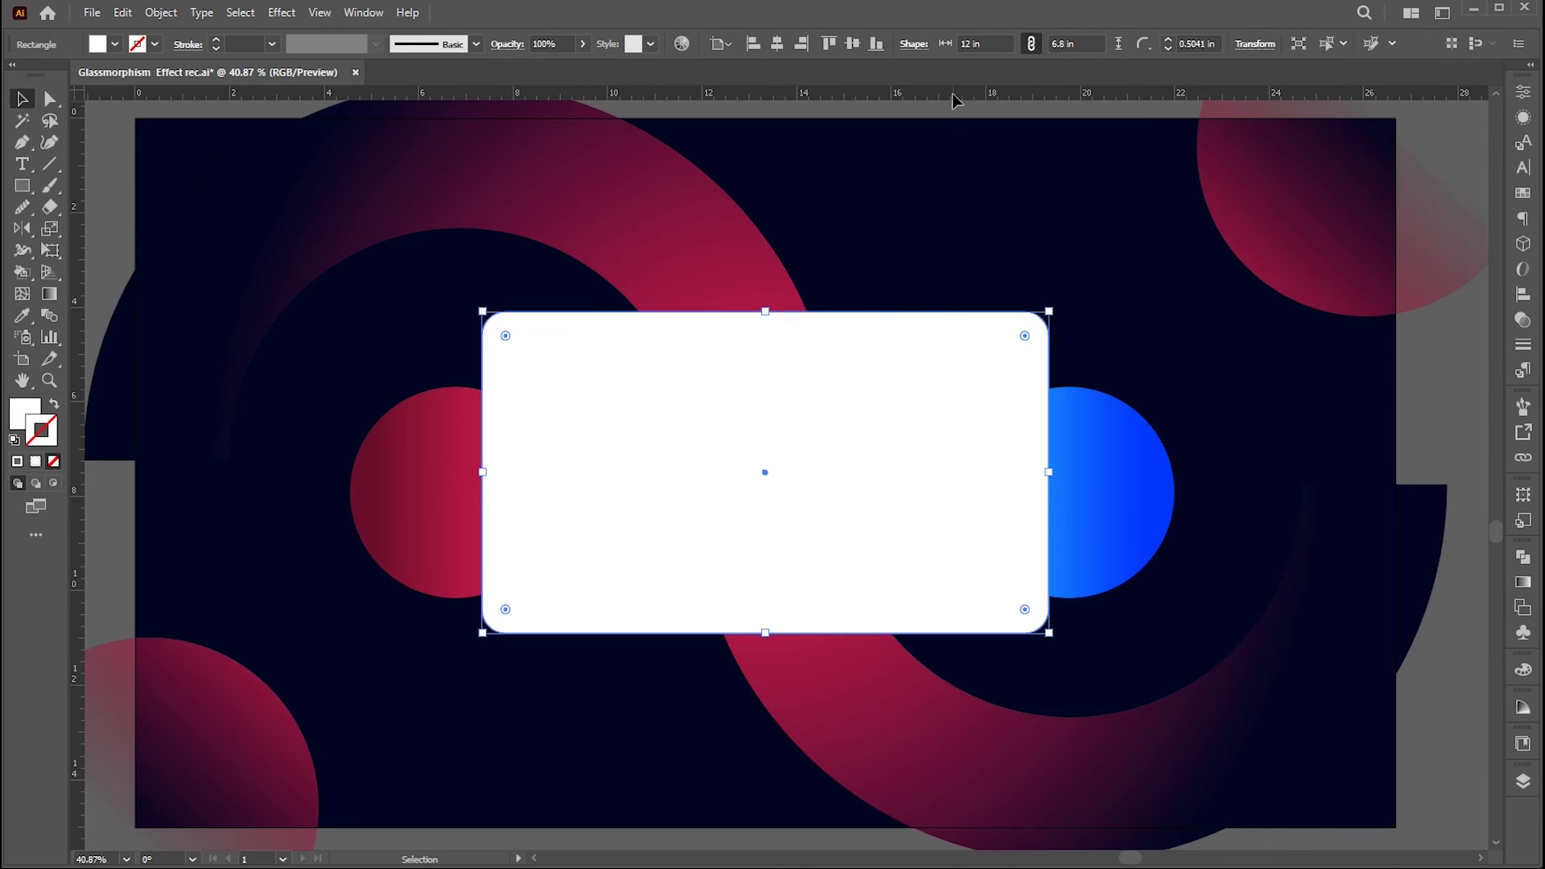
right_click(952, 99)
click(1008, 113)
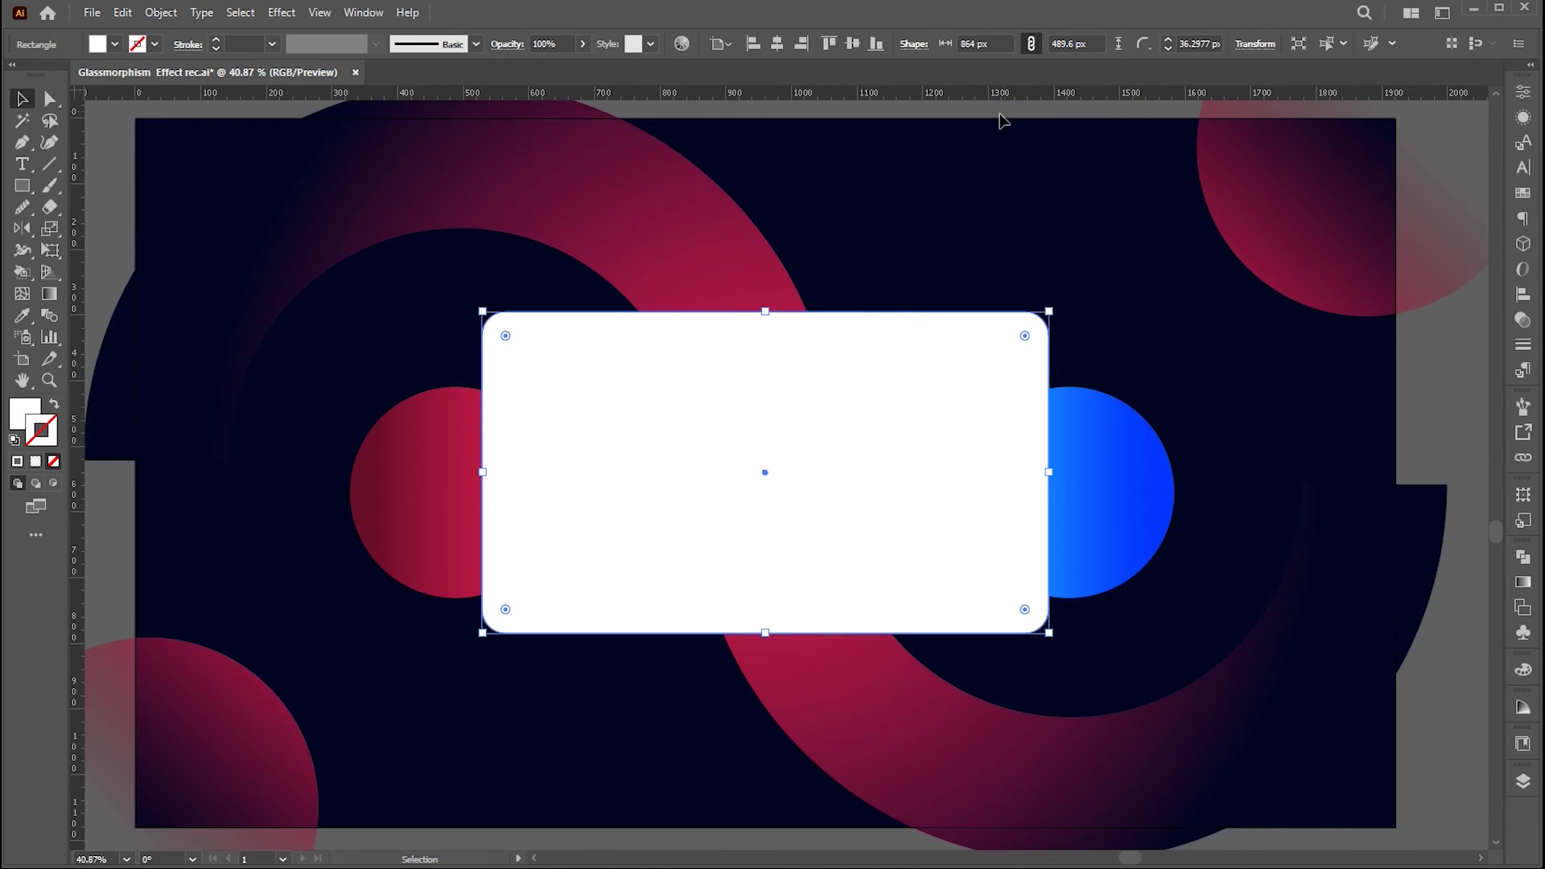
Apply a Drop Shadow to the white rectangle with Multiply mode, 40% opacity, 7 px X and Y offsets and 15 px blur
click(281, 12)
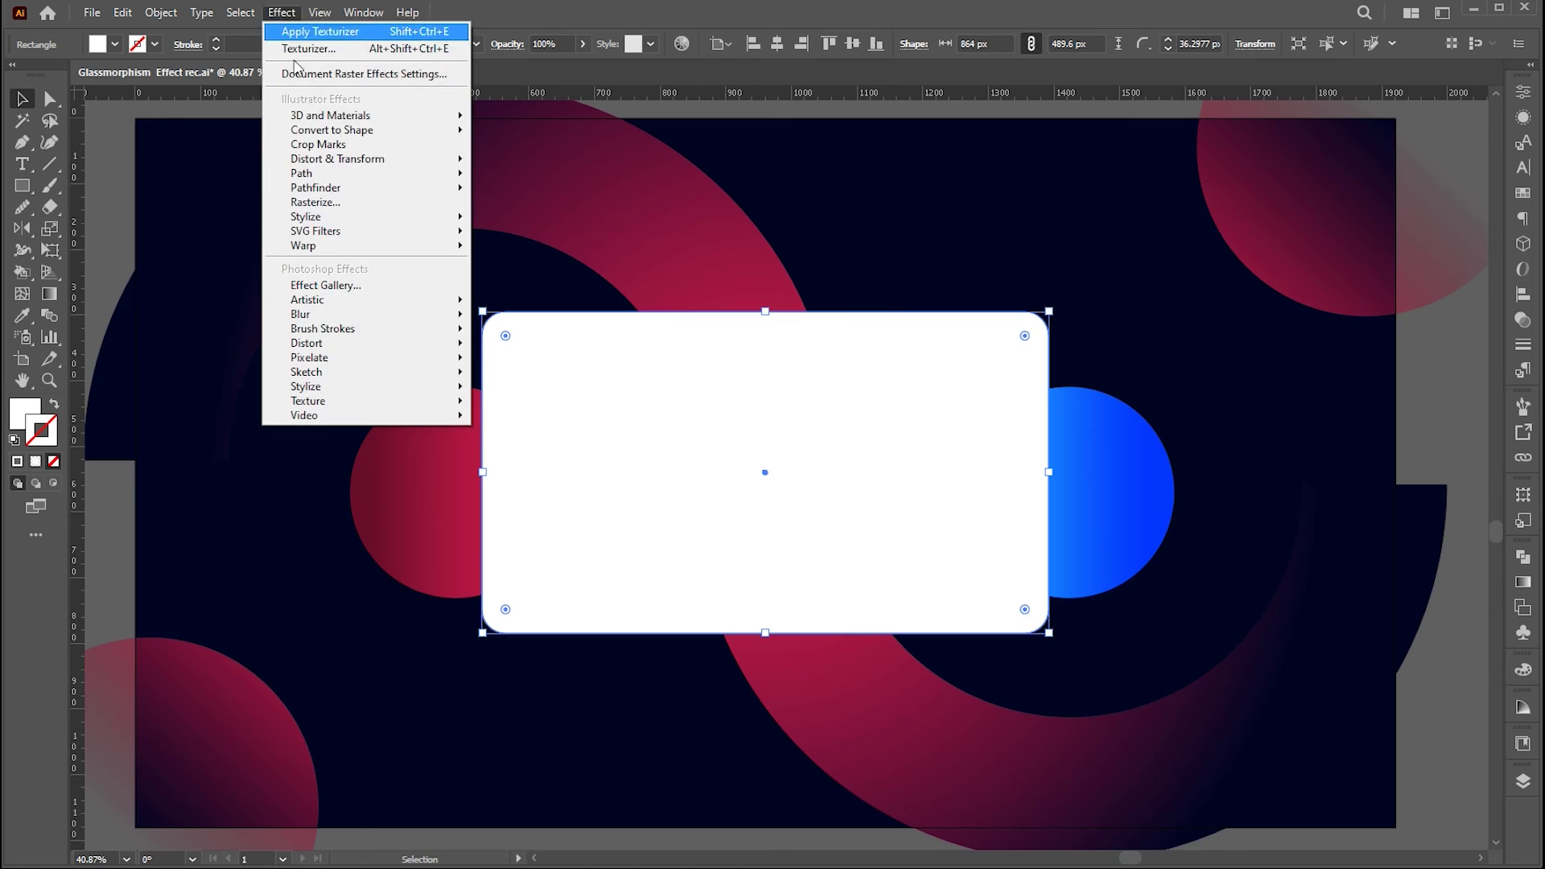
mouse_move(443, 220)
click(534, 219)
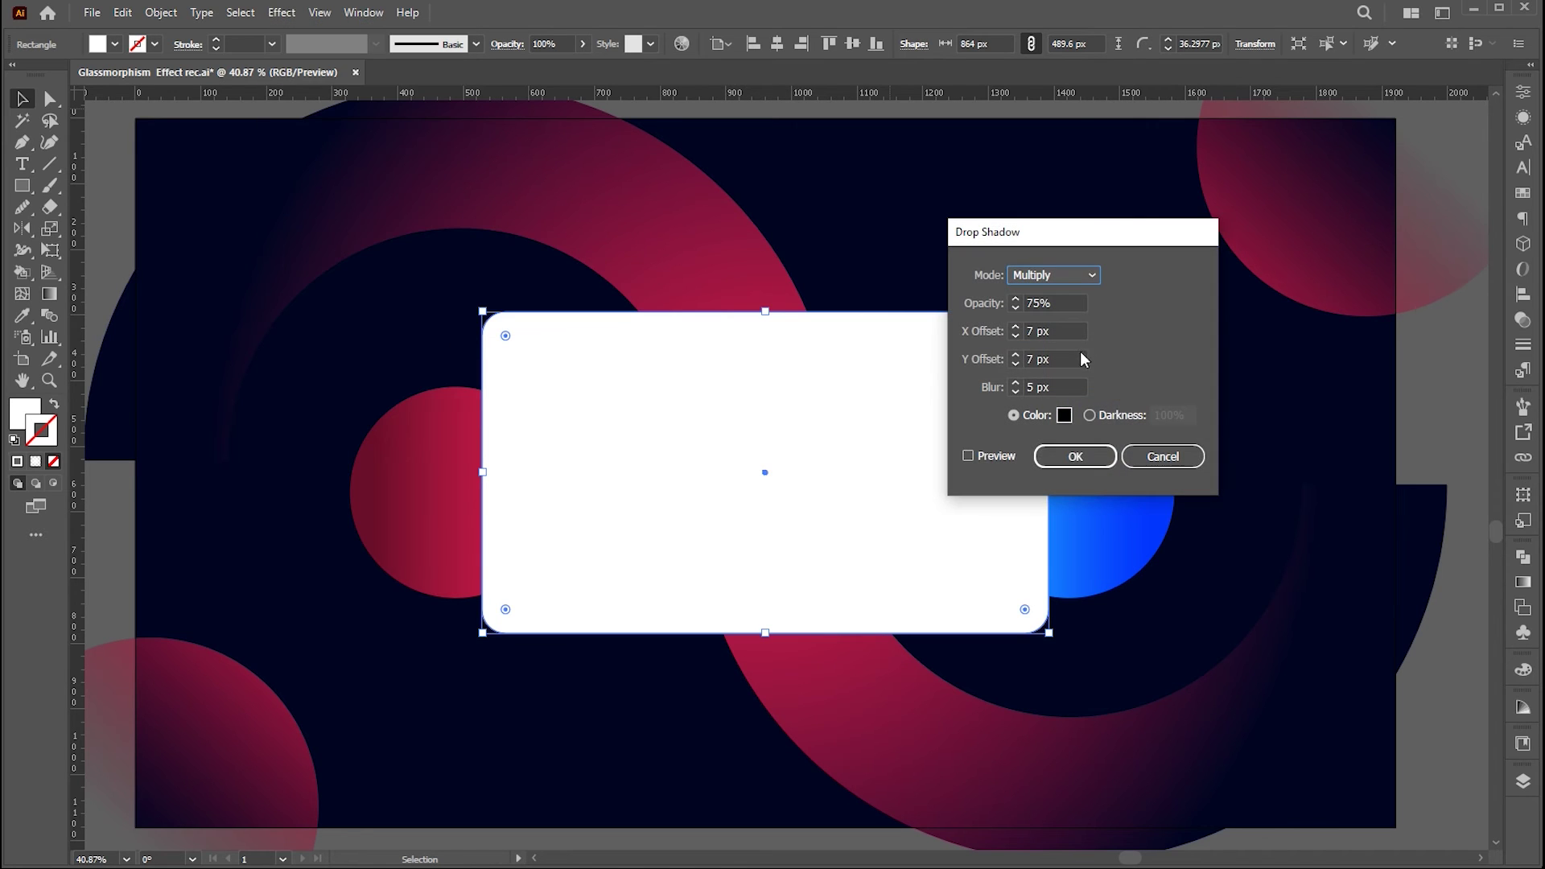
click(994, 456)
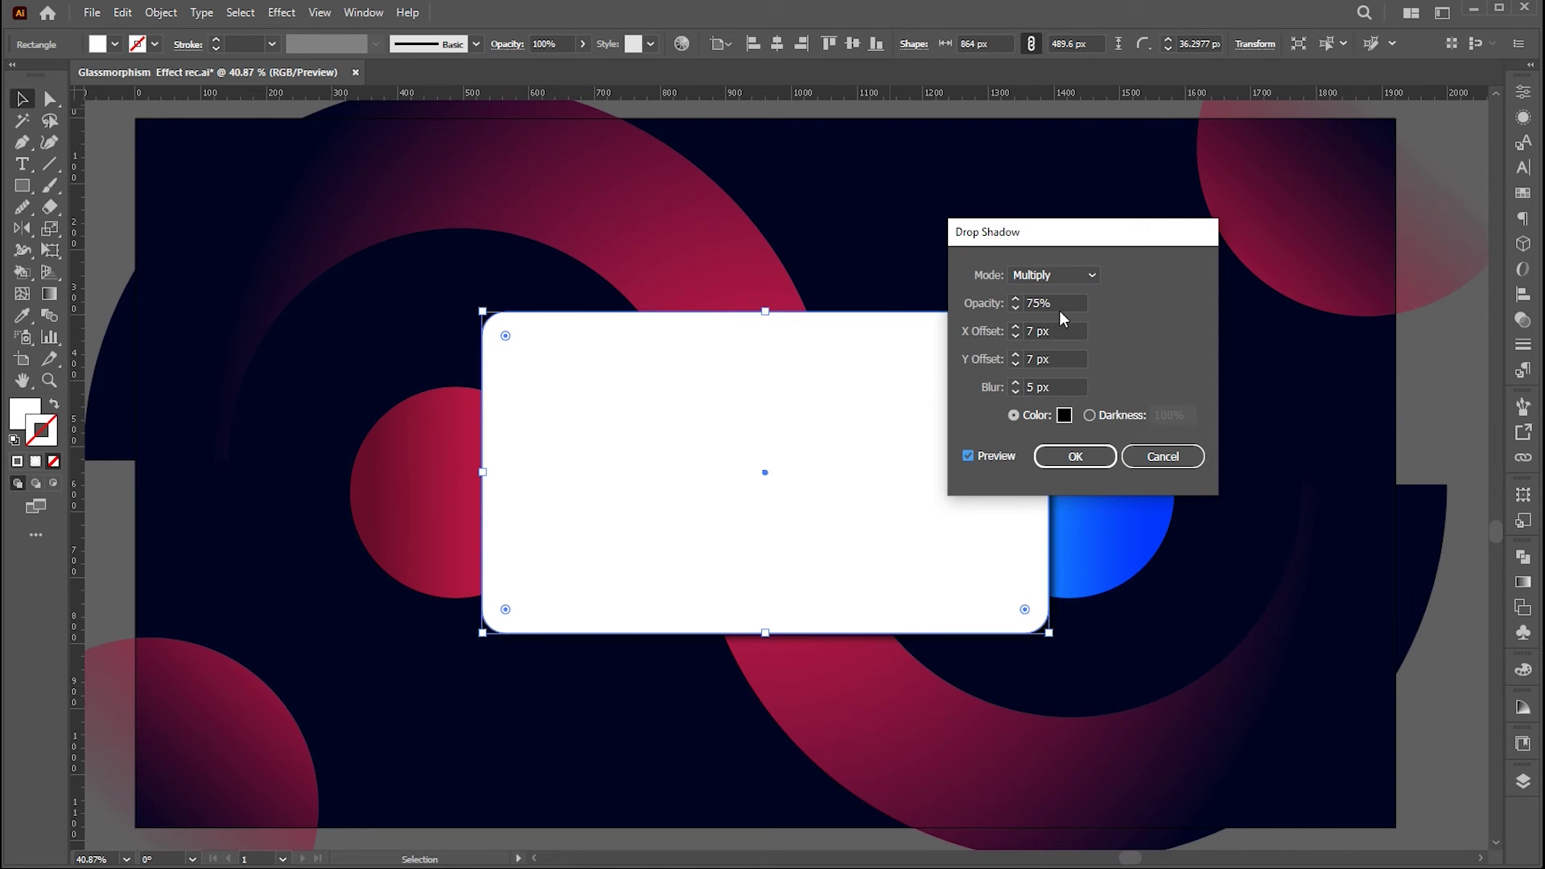
click(995, 306)
text(40)
click(1023, 386)
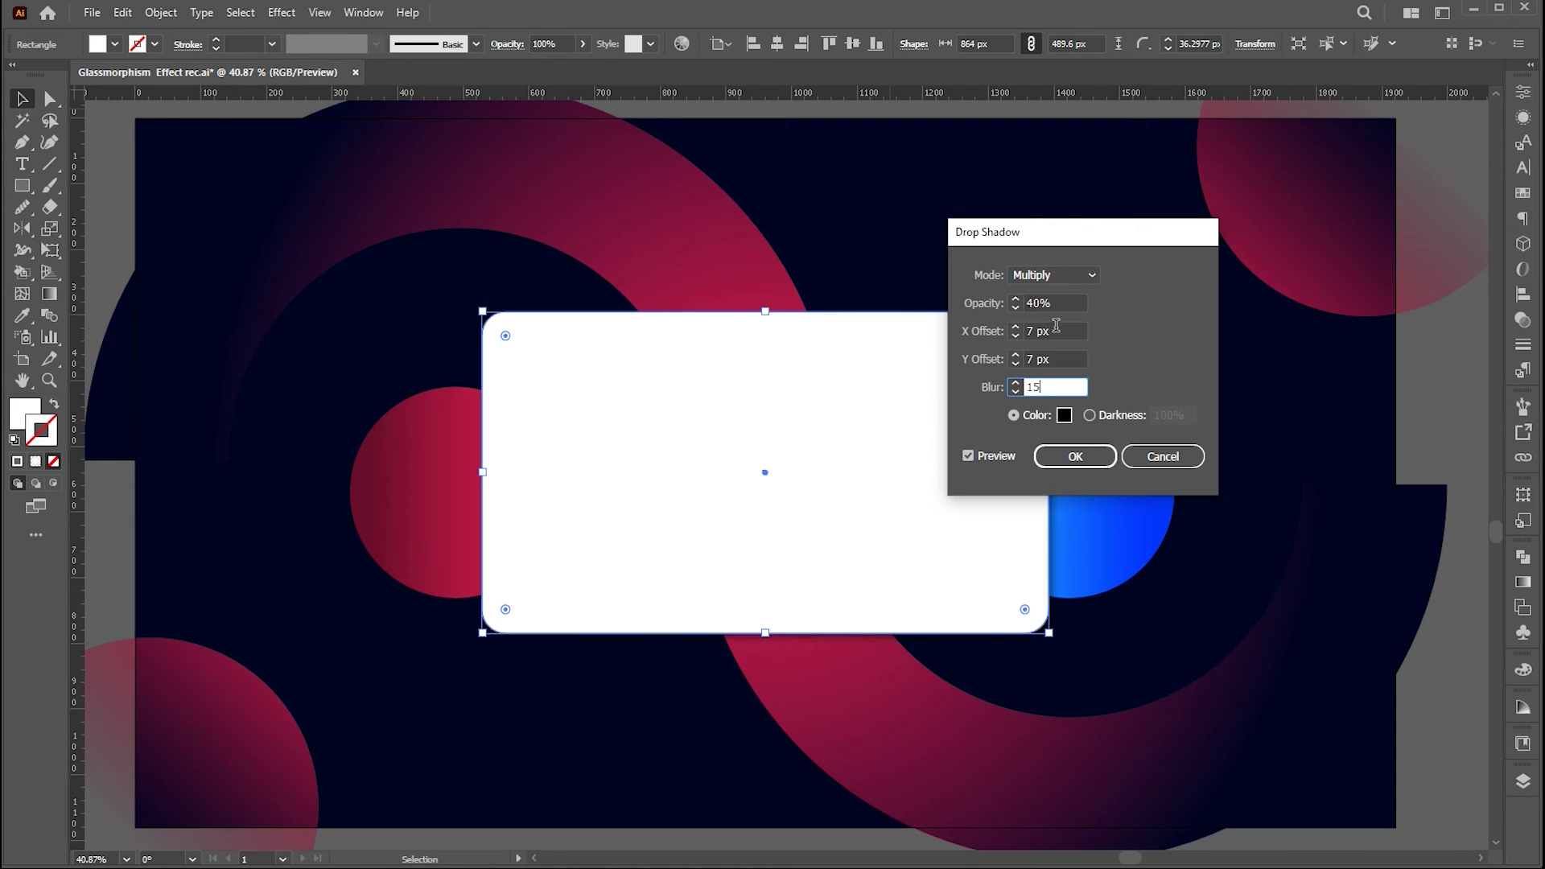
click(1075, 456)
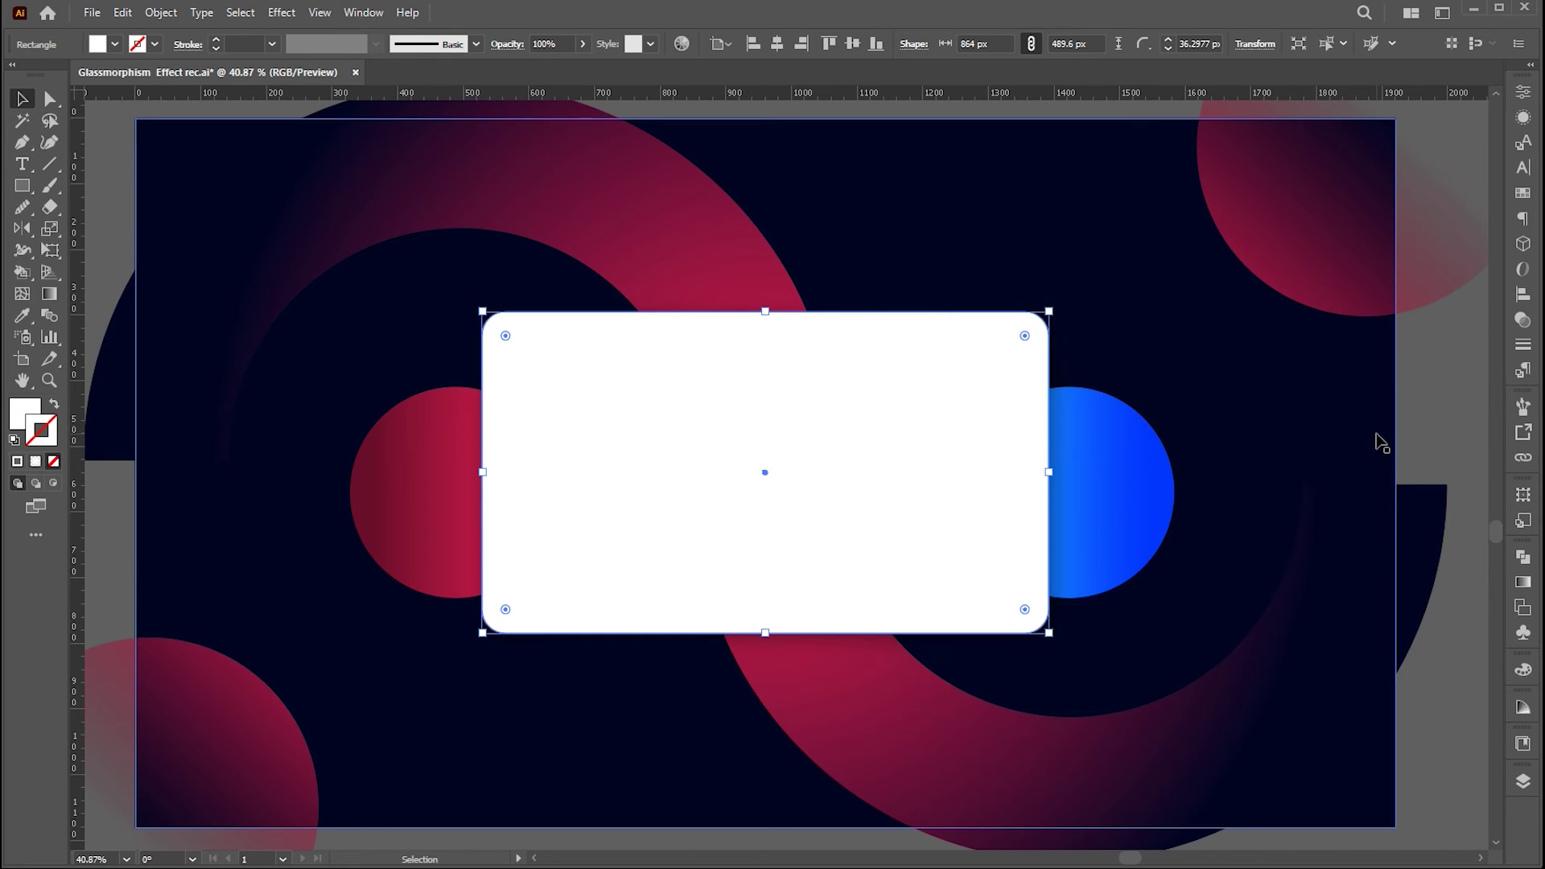
Set the shadowed white rectangle's blend mode to Multiply and deselect it
click(1524, 320)
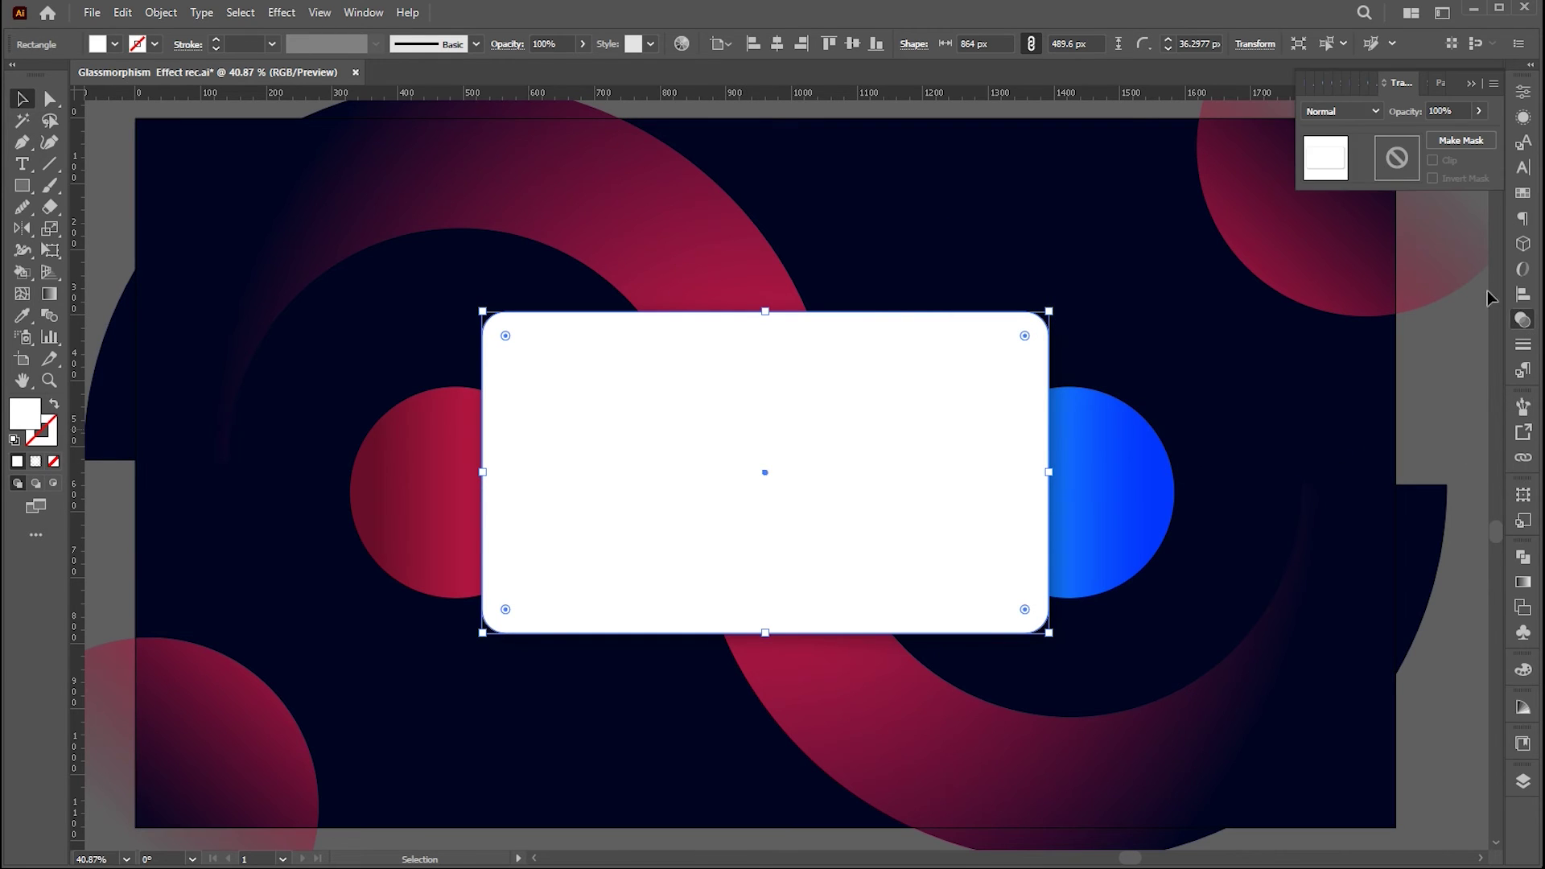
click(1357, 111)
click(1352, 161)
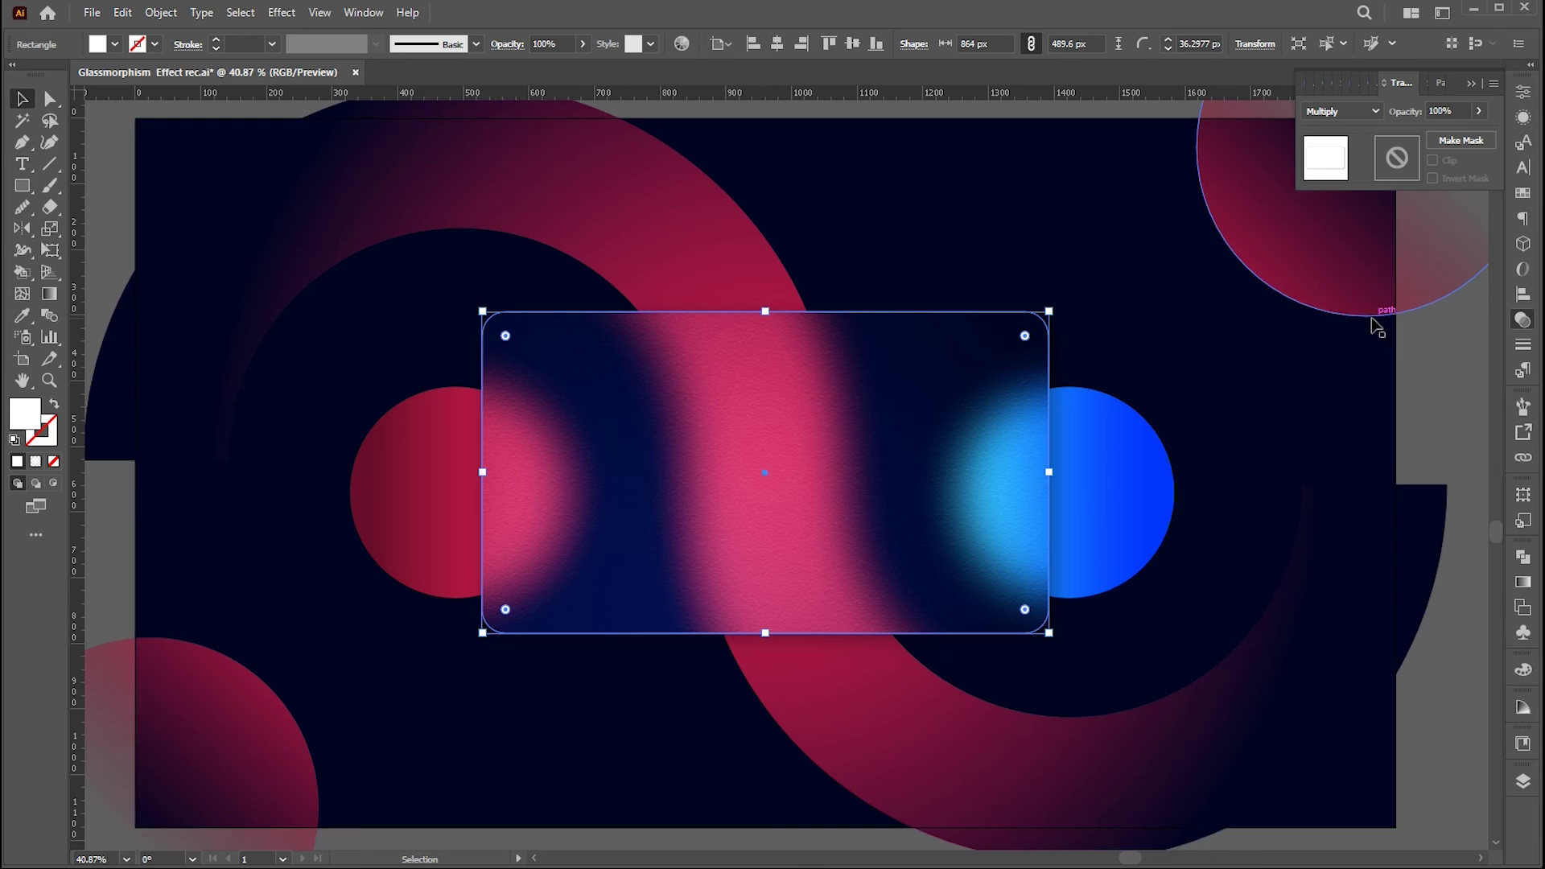
click(1422, 369)
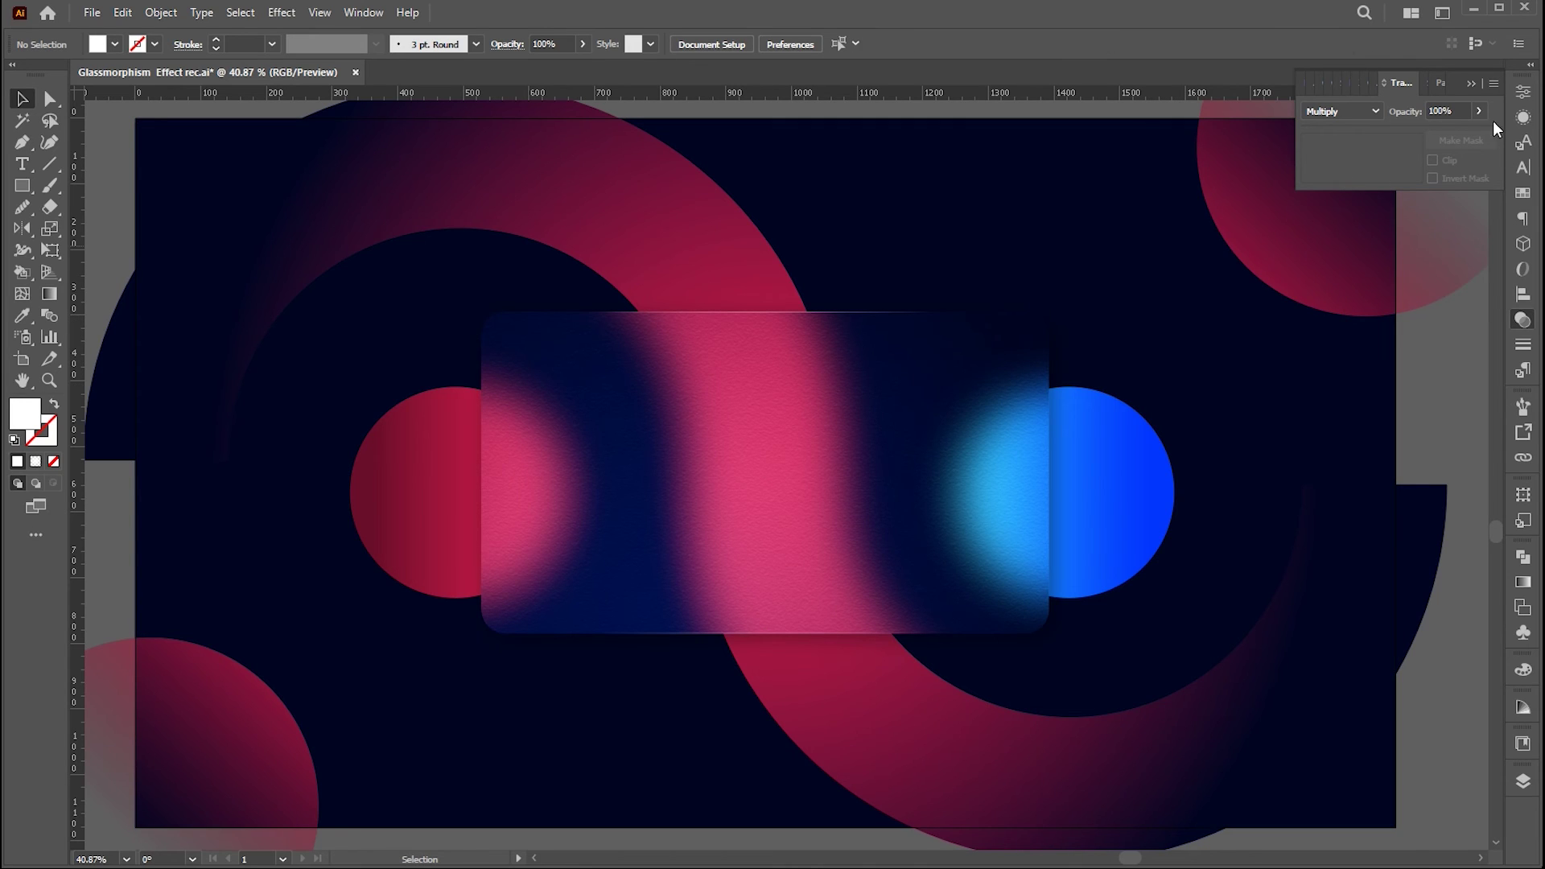
click(1472, 84)
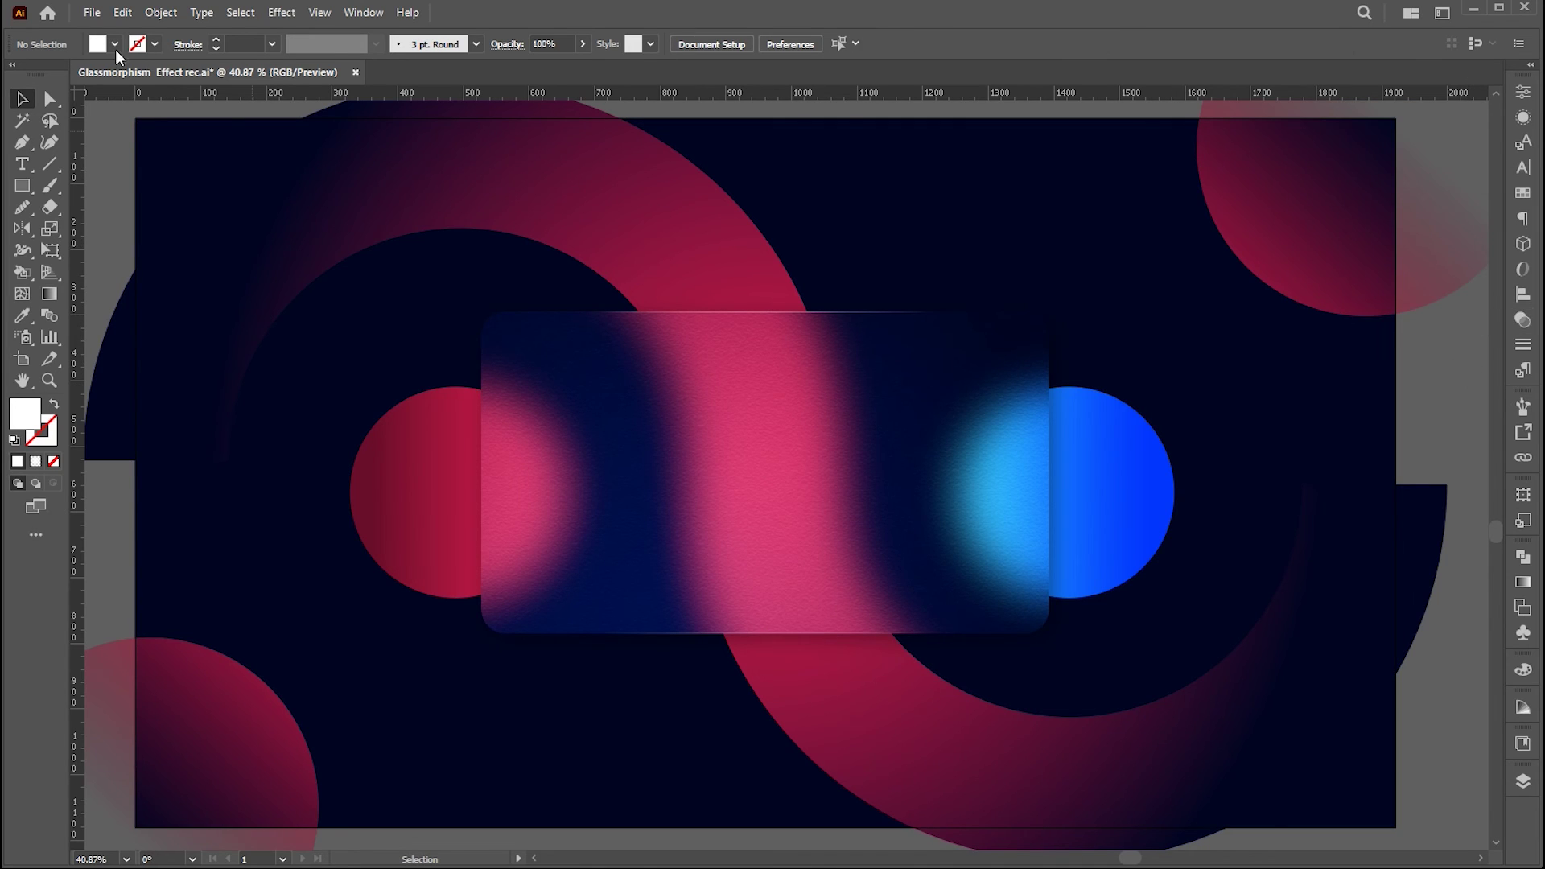
Place the transparent bank card details image on the glass card and scale it to span the card's width
click(92, 12)
click(142, 335)
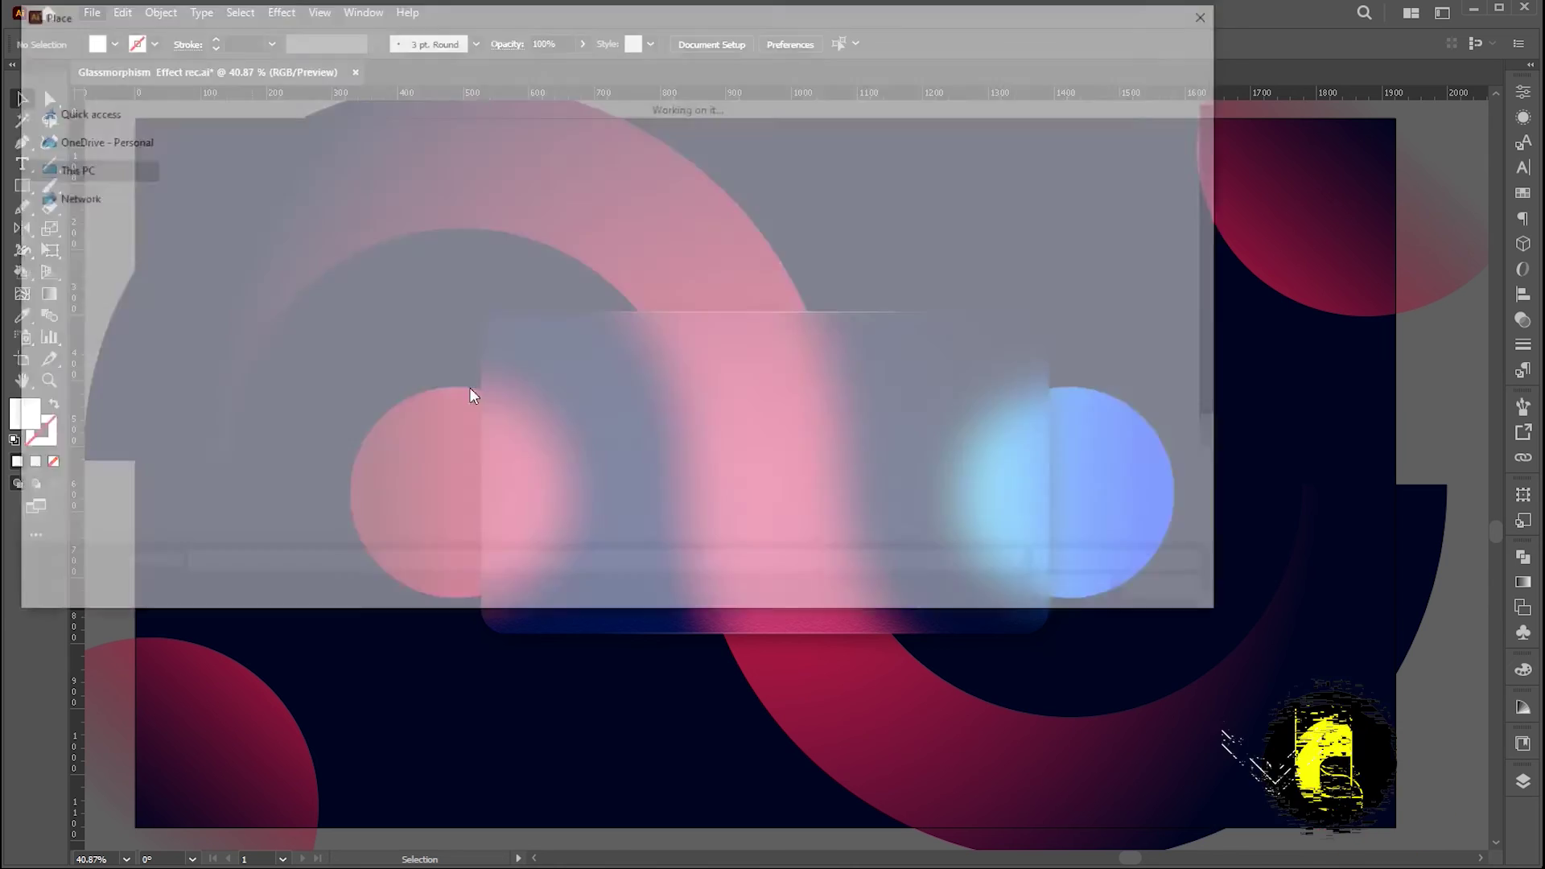
click(730, 141)
click(1086, 594)
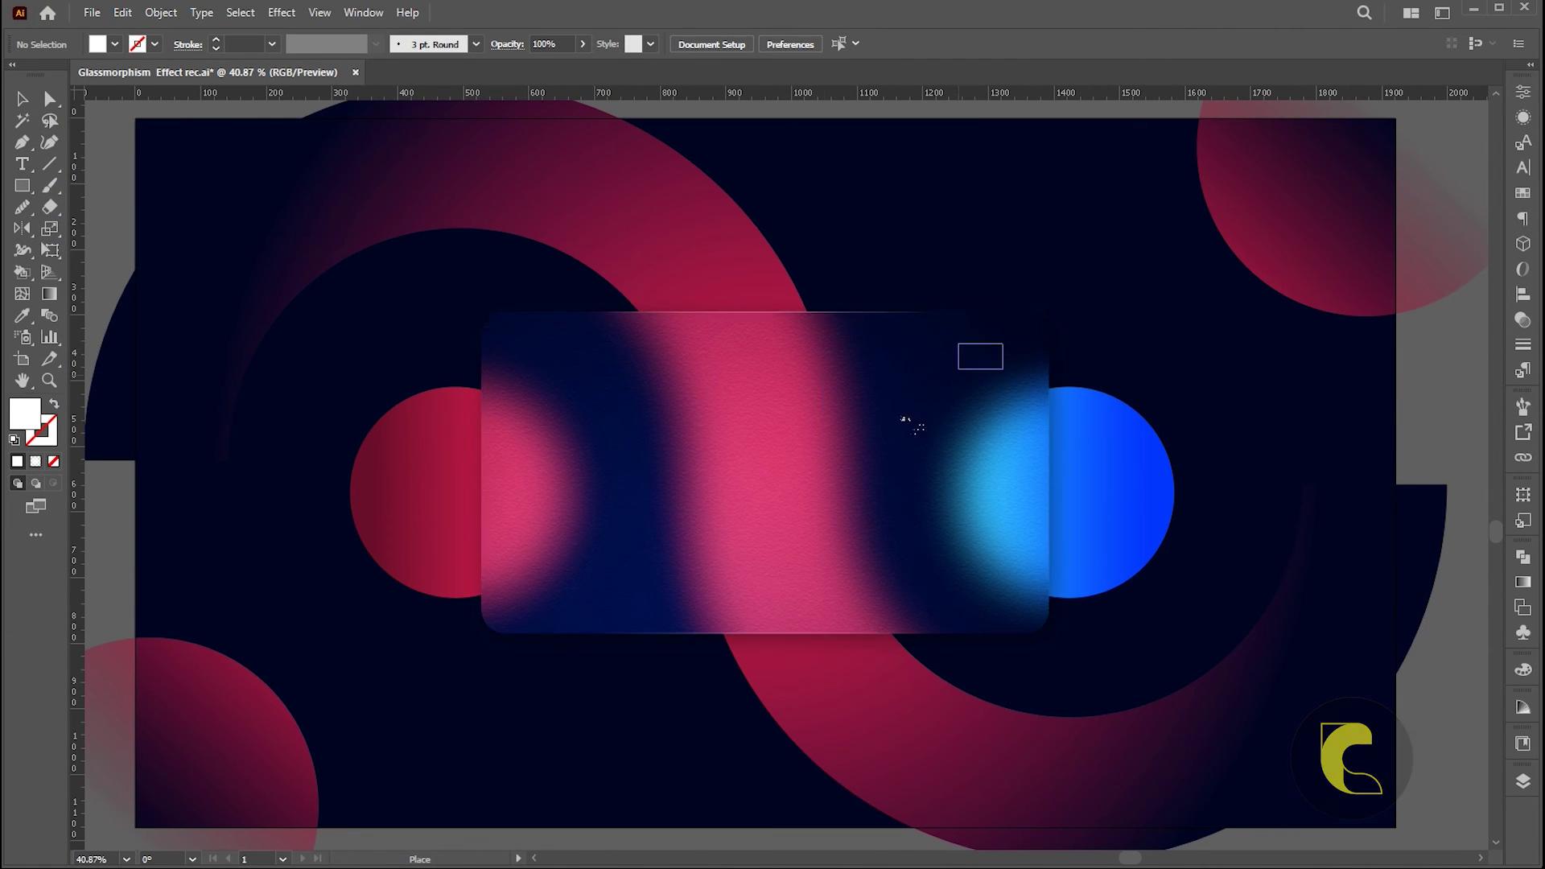
drag(909, 422, 526, 613)
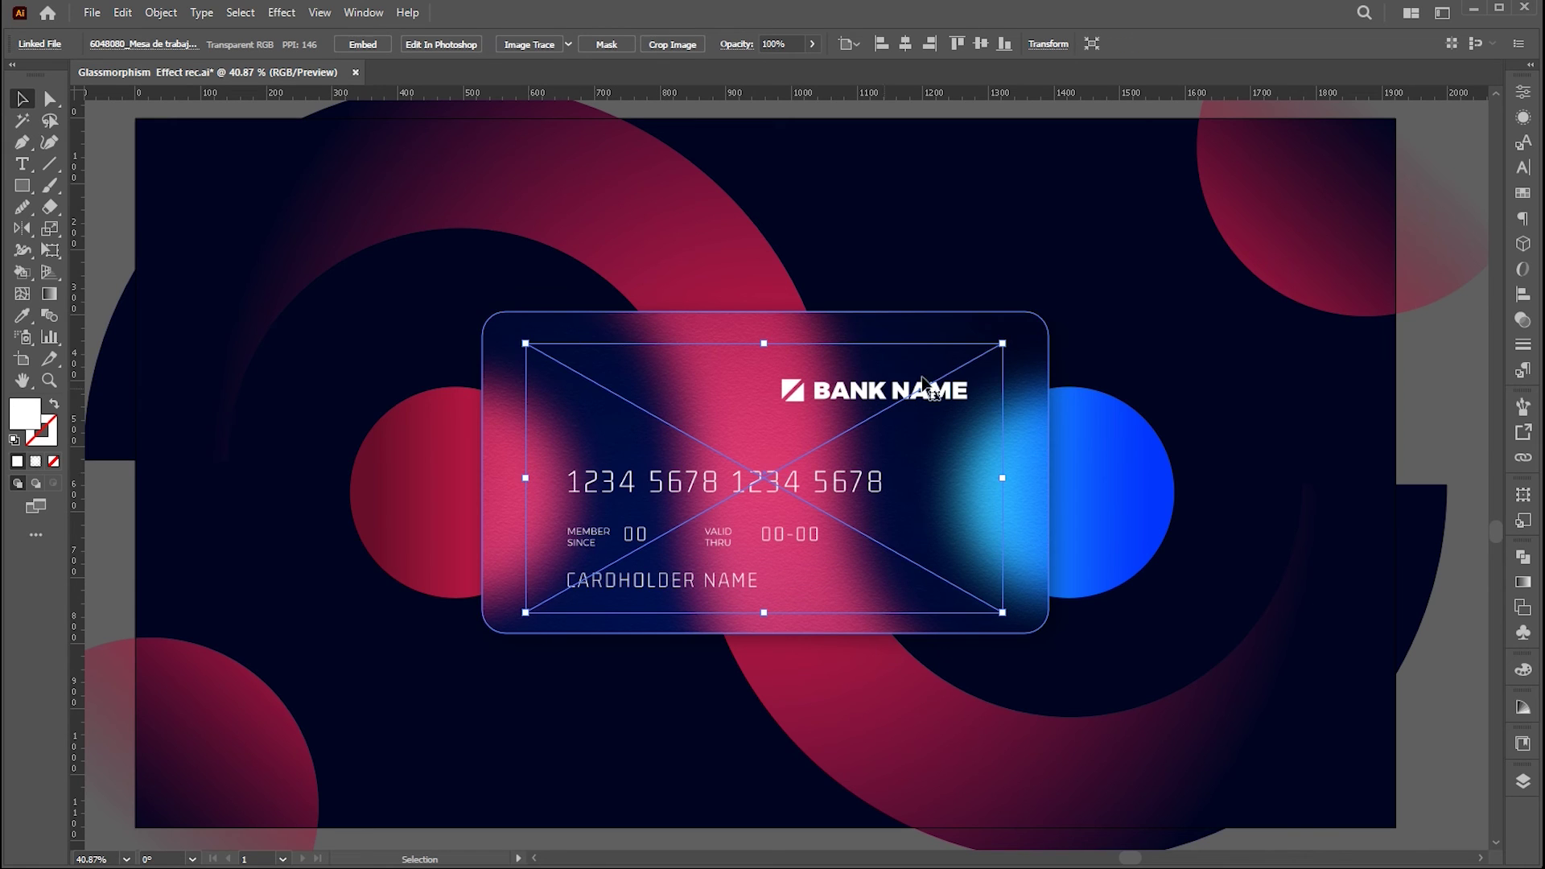
drag(1002, 343, 1031, 371)
key(ctrl+space)
Try the Overlay blend mode on the placed card details image and return it to Normal
click(1523, 320)
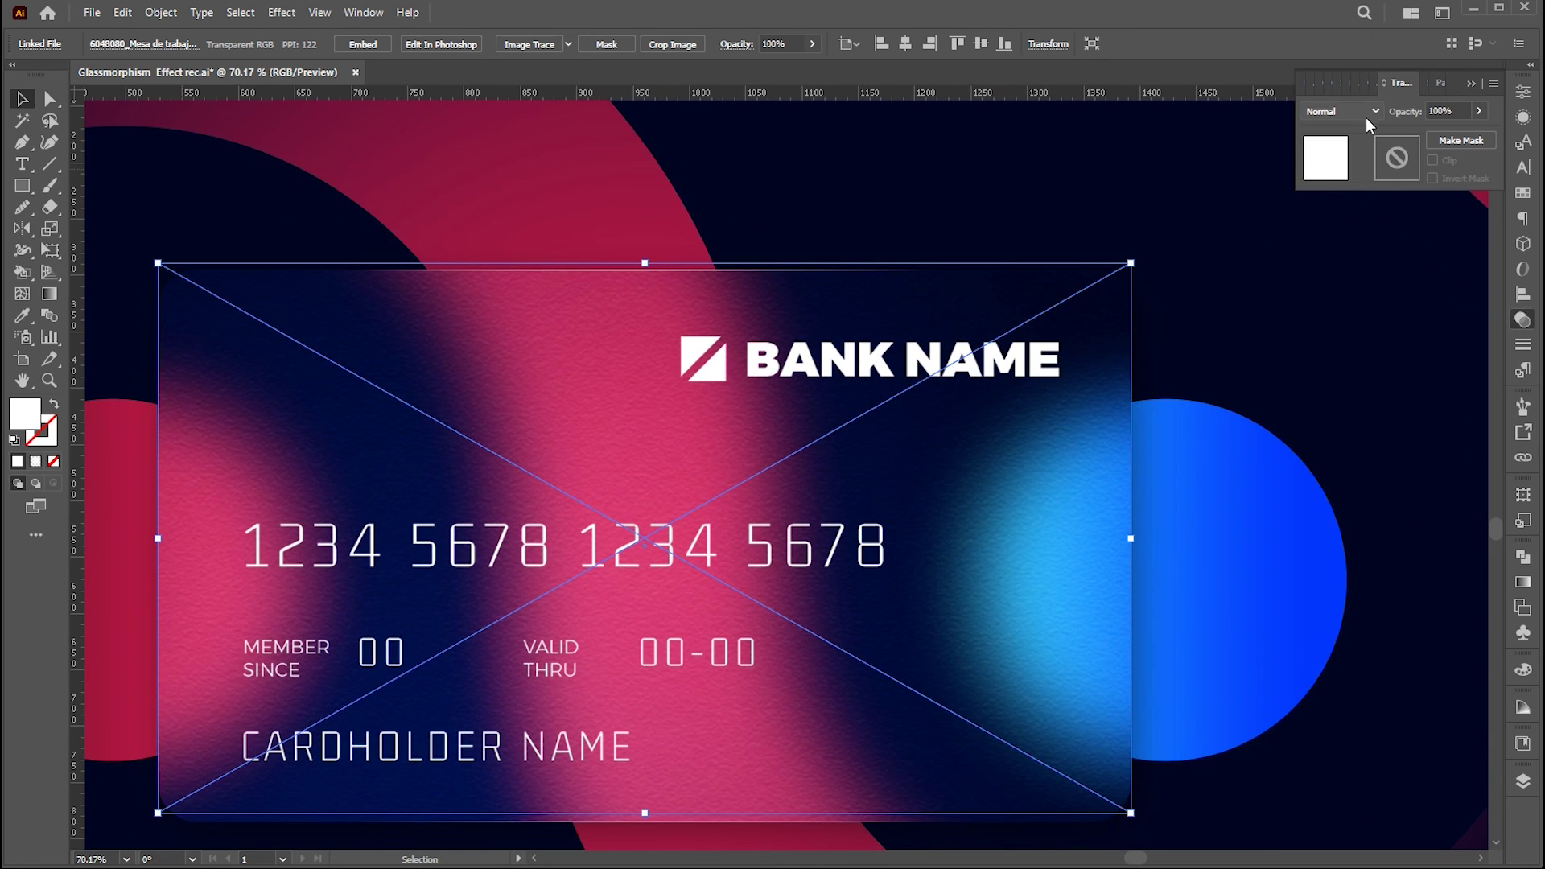
click(1342, 110)
click(1343, 283)
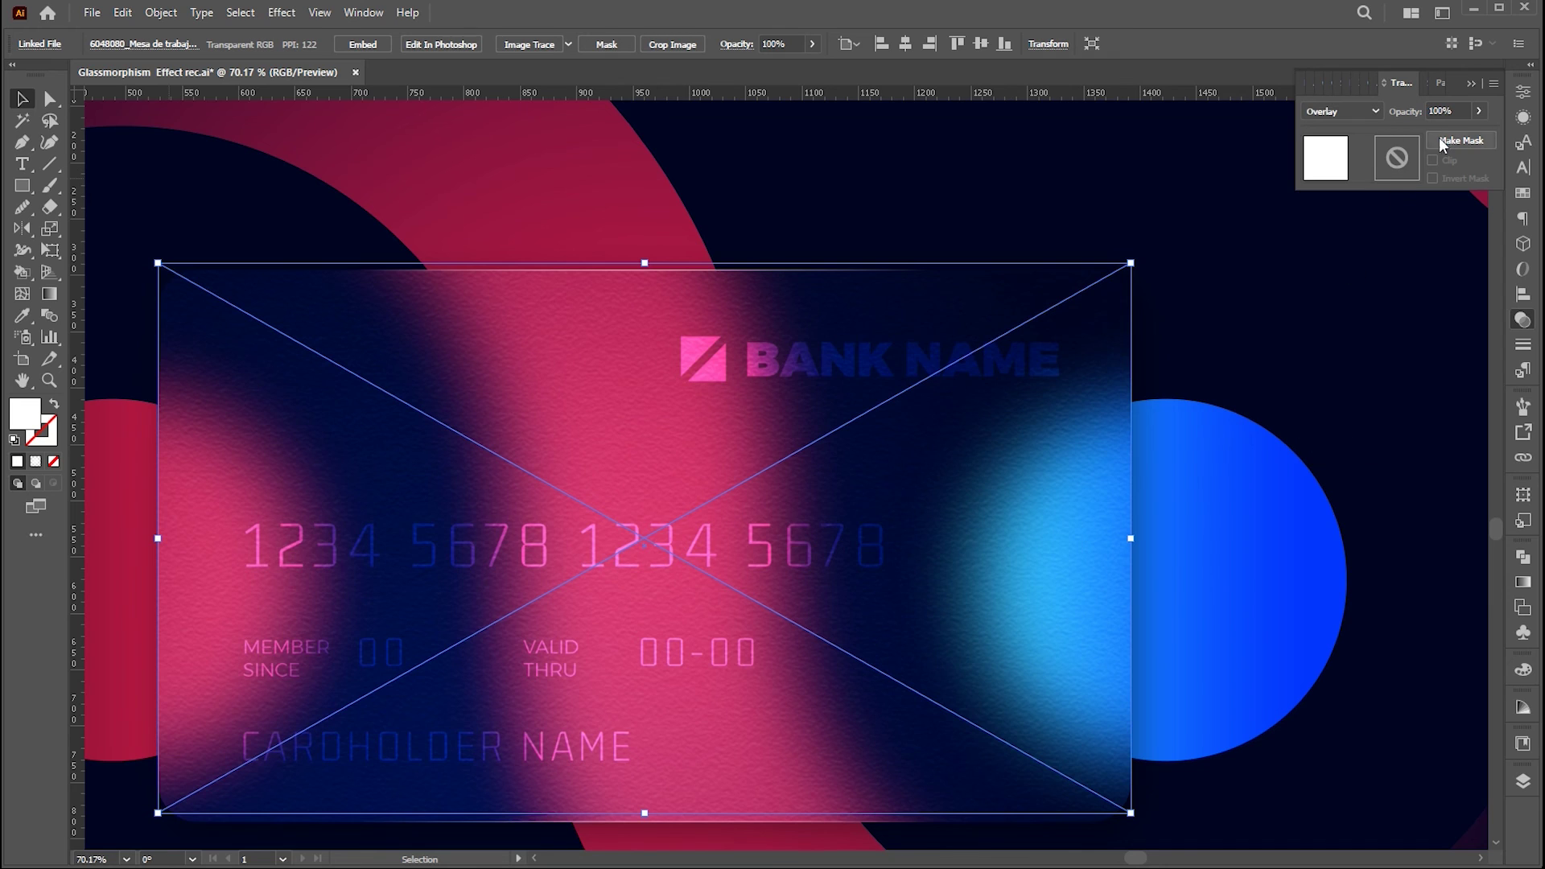
key(a)
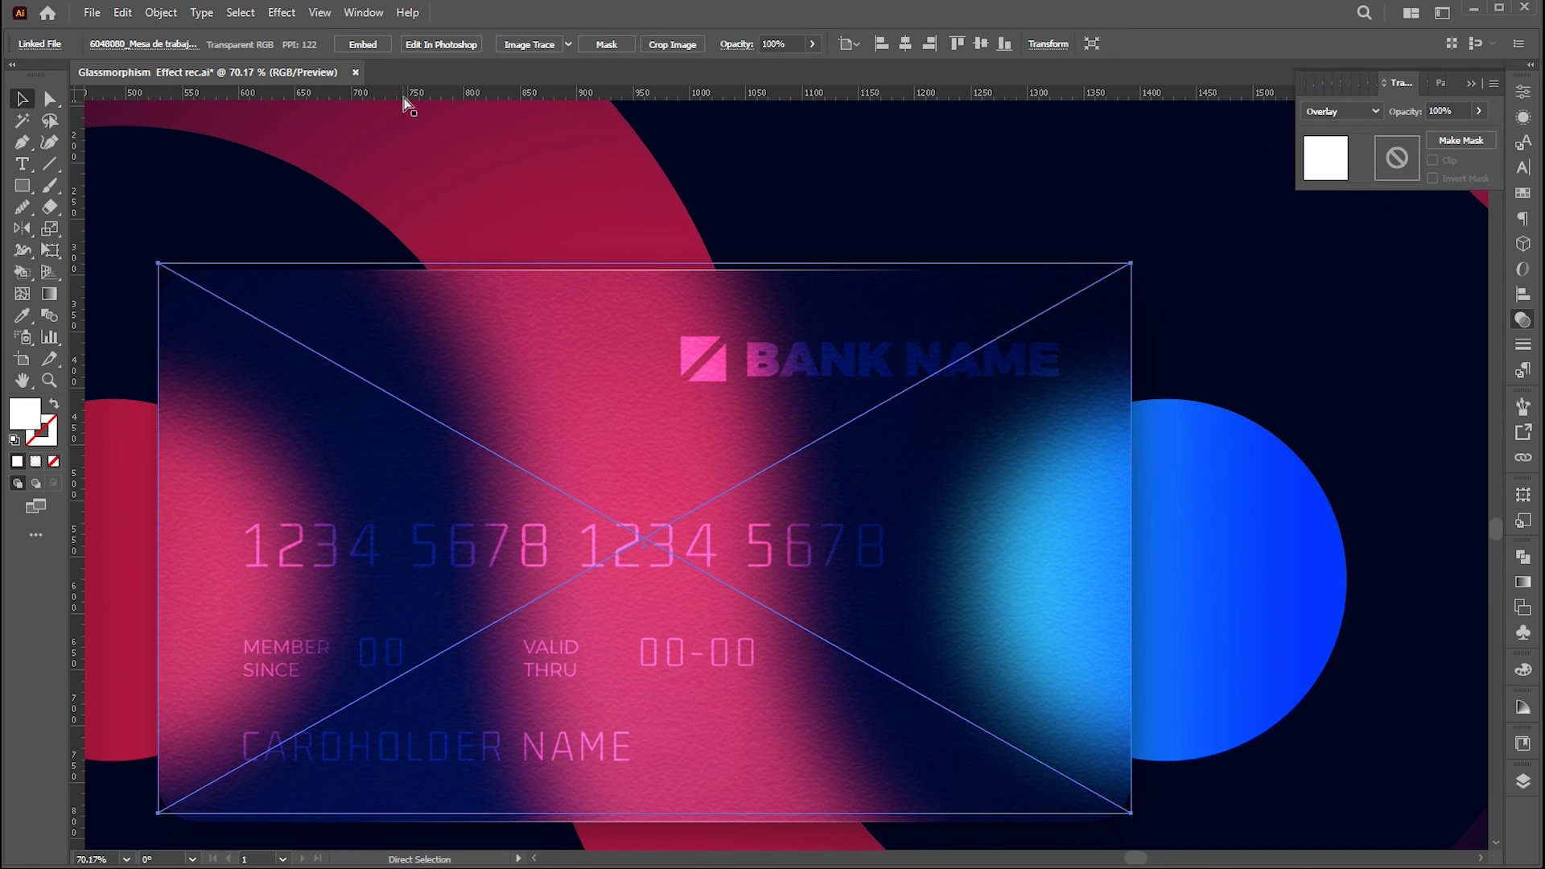
key(v)
click(1373, 115)
click(1355, 137)
Set the placed card details image's opacity to 60% and deselect it
drag(1455, 116, 1382, 111)
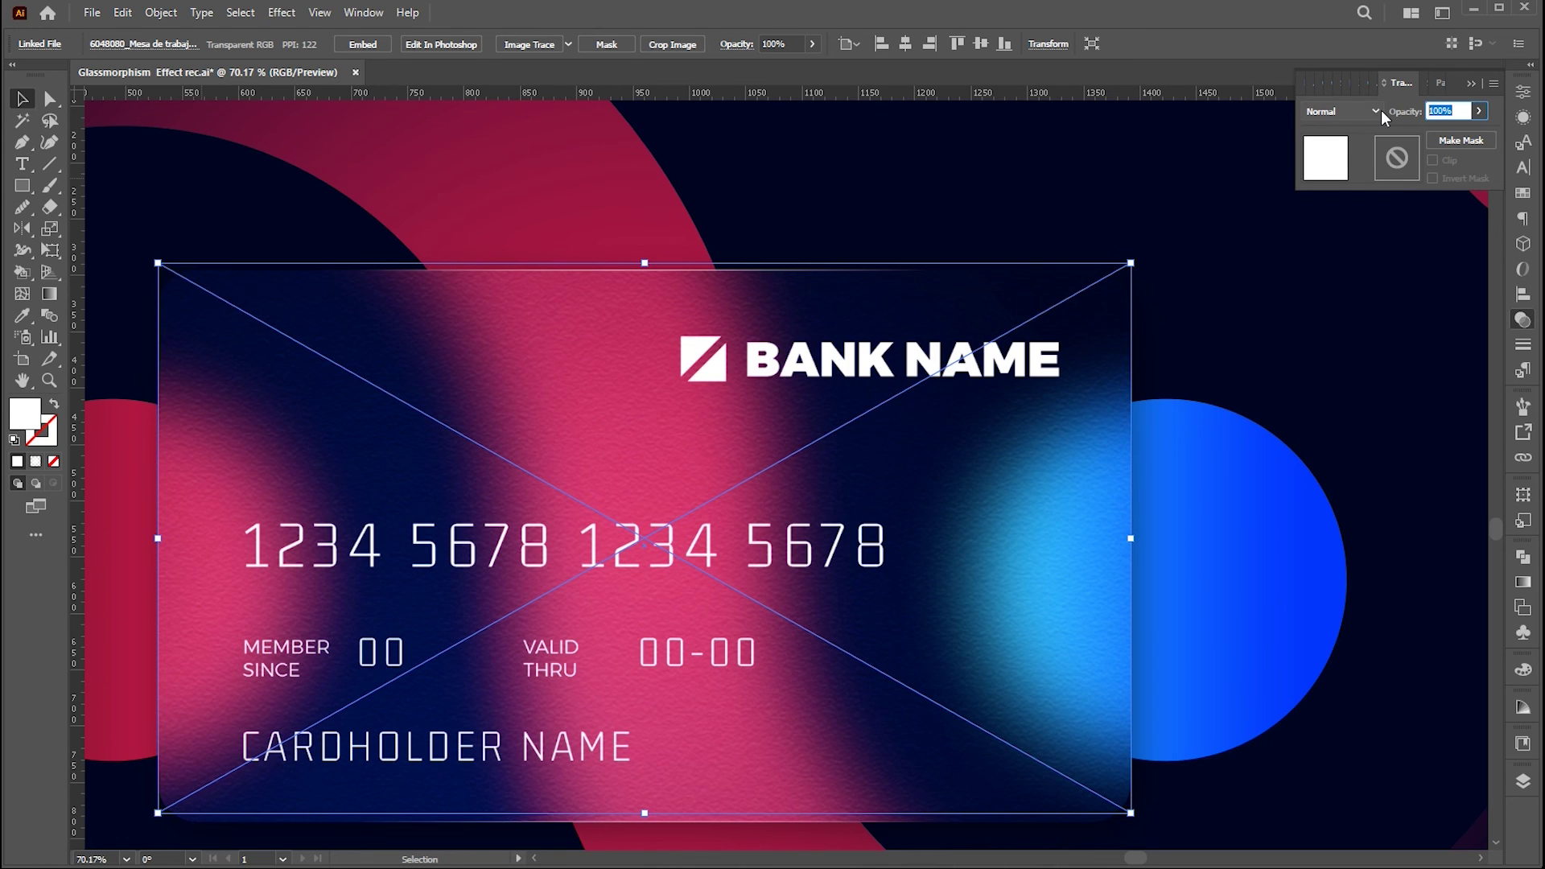
text(60)
key(Return)
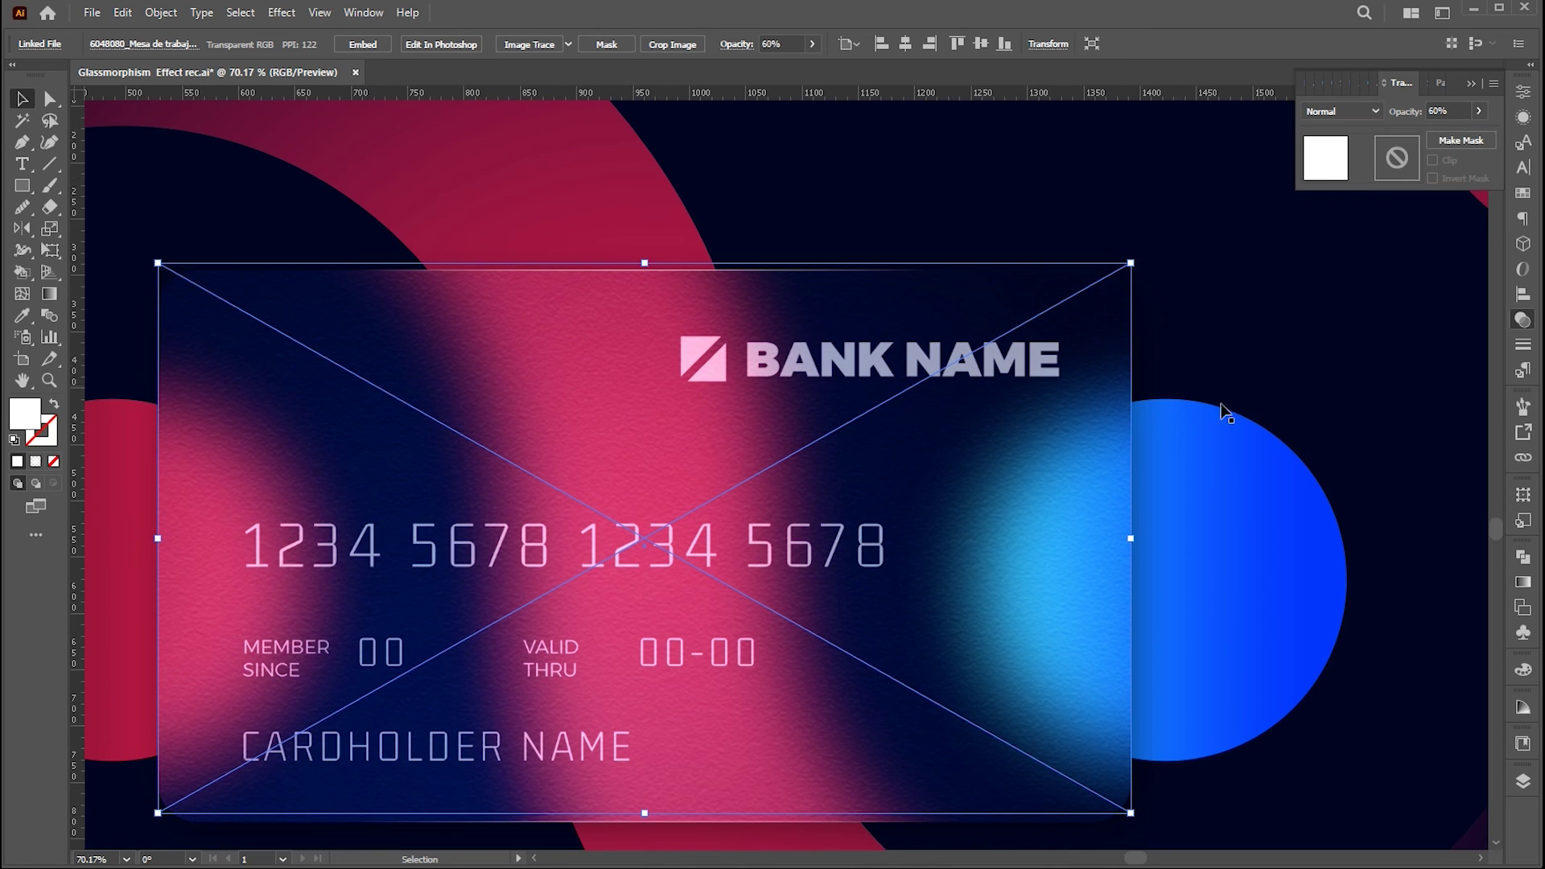
key(z)
drag(1092, 431, 917, 431)
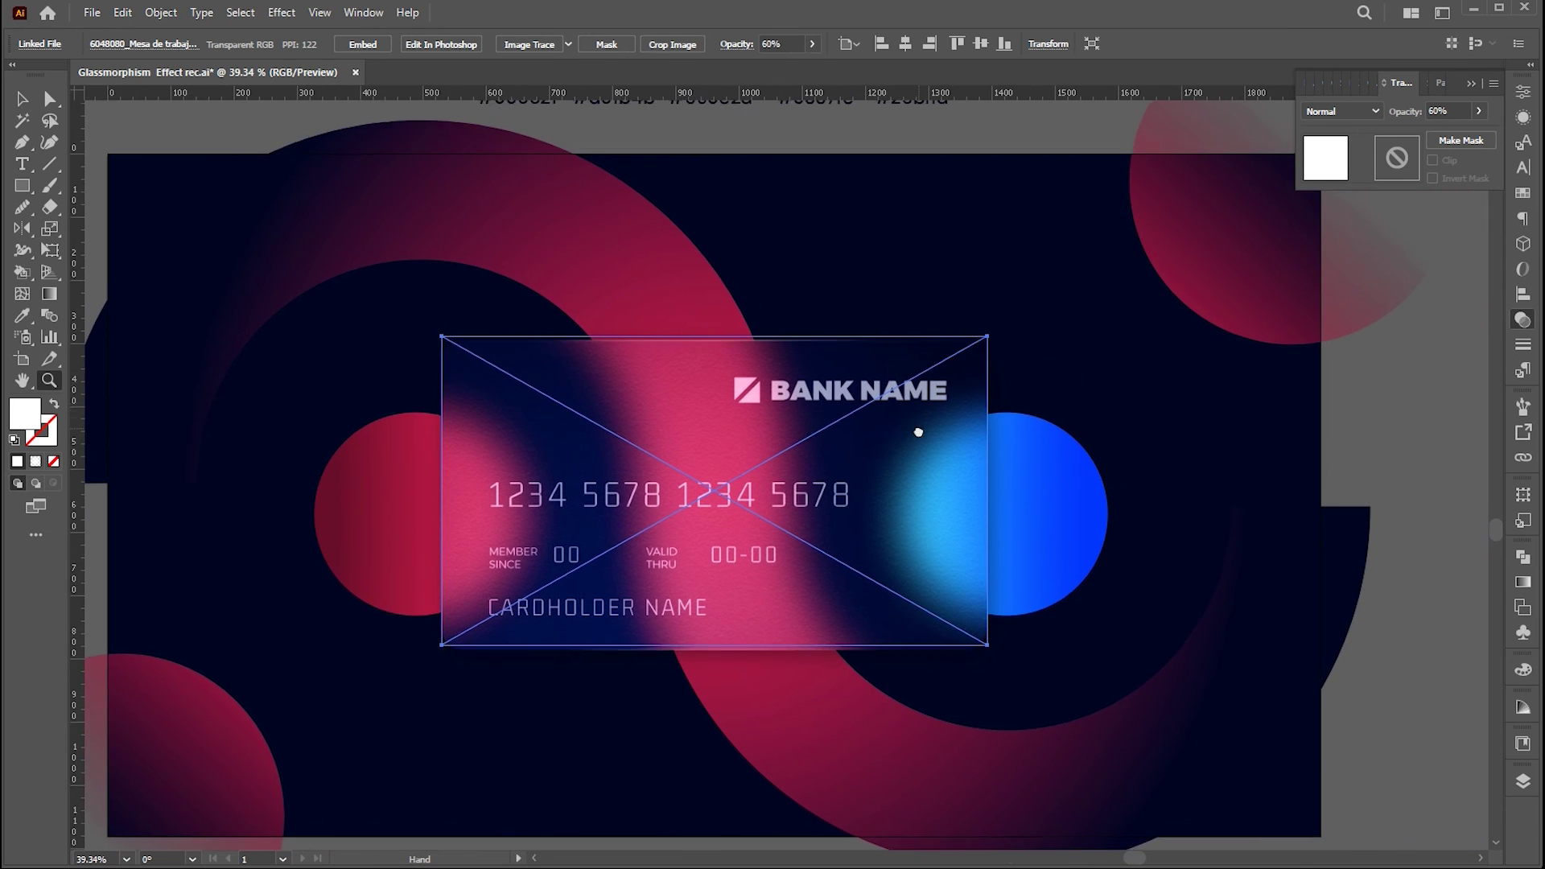
key(v)
click(1373, 431)
Turn on Trim View to hide everything outside the artboard
key(z)
drag(1373, 431, 1332, 425)
key(v)
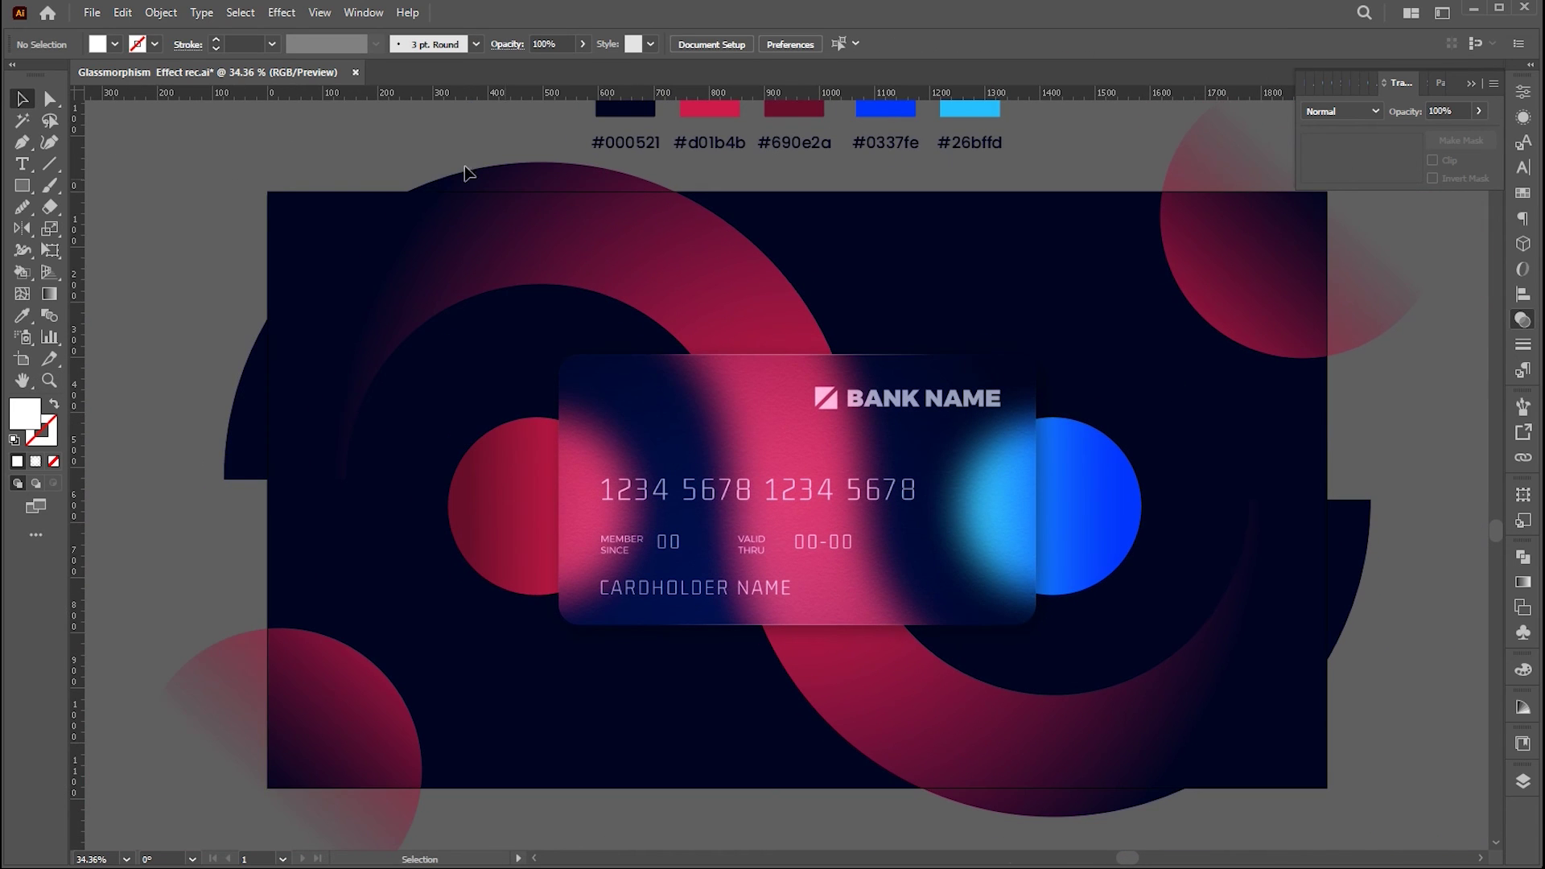
click(320, 12)
click(357, 130)
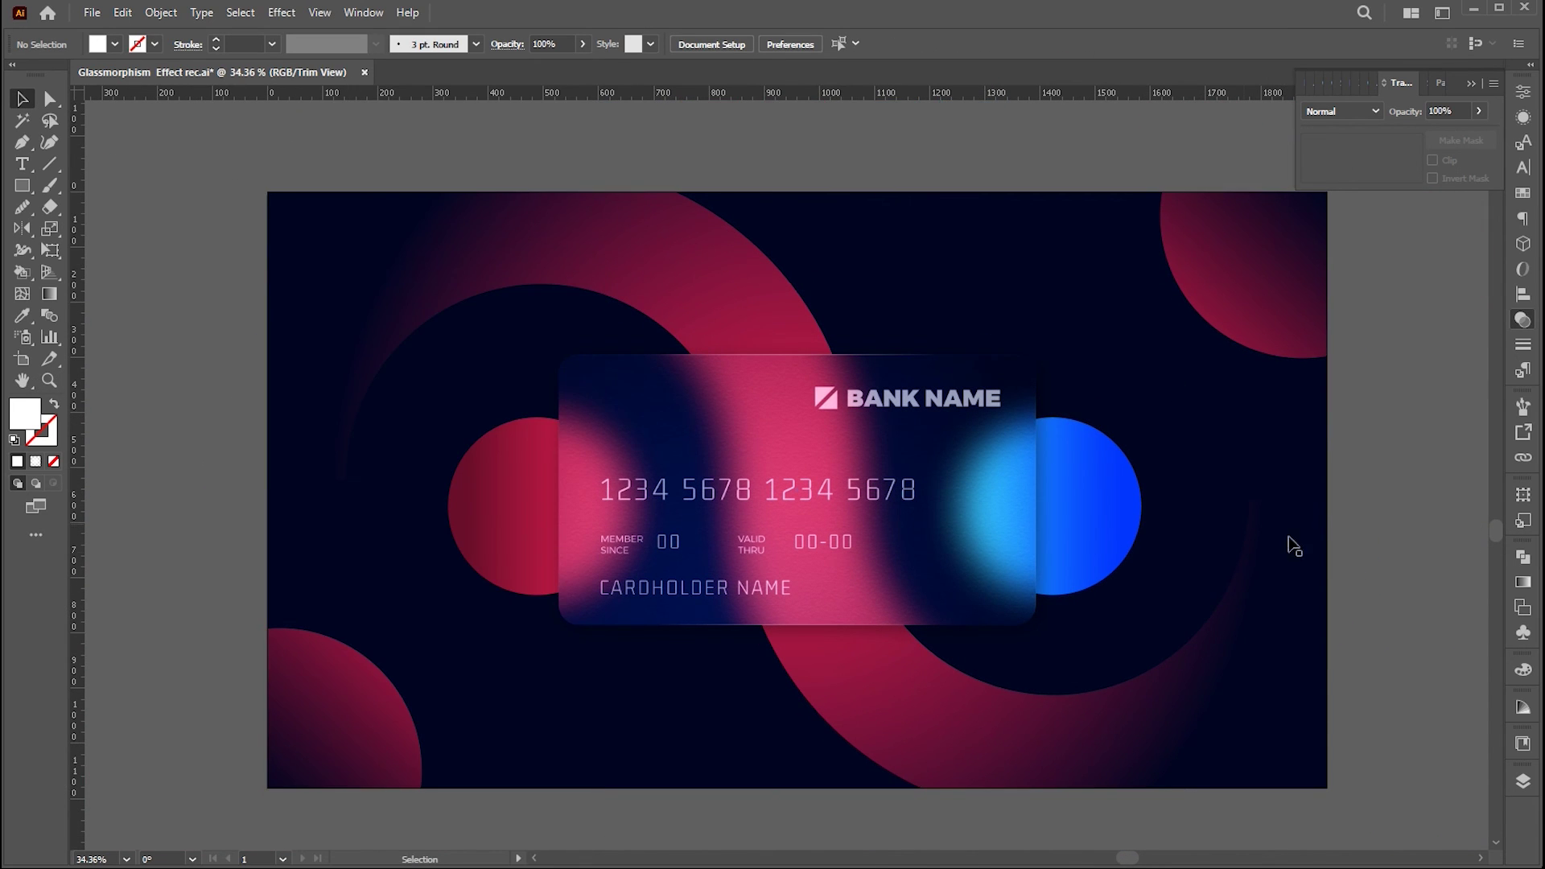
Examine the glass card's texture, blurred edges and details up close, then review the whole artwork
key(z)
drag(878, 534, 1078, 543)
drag(770, 534, 639, 605)
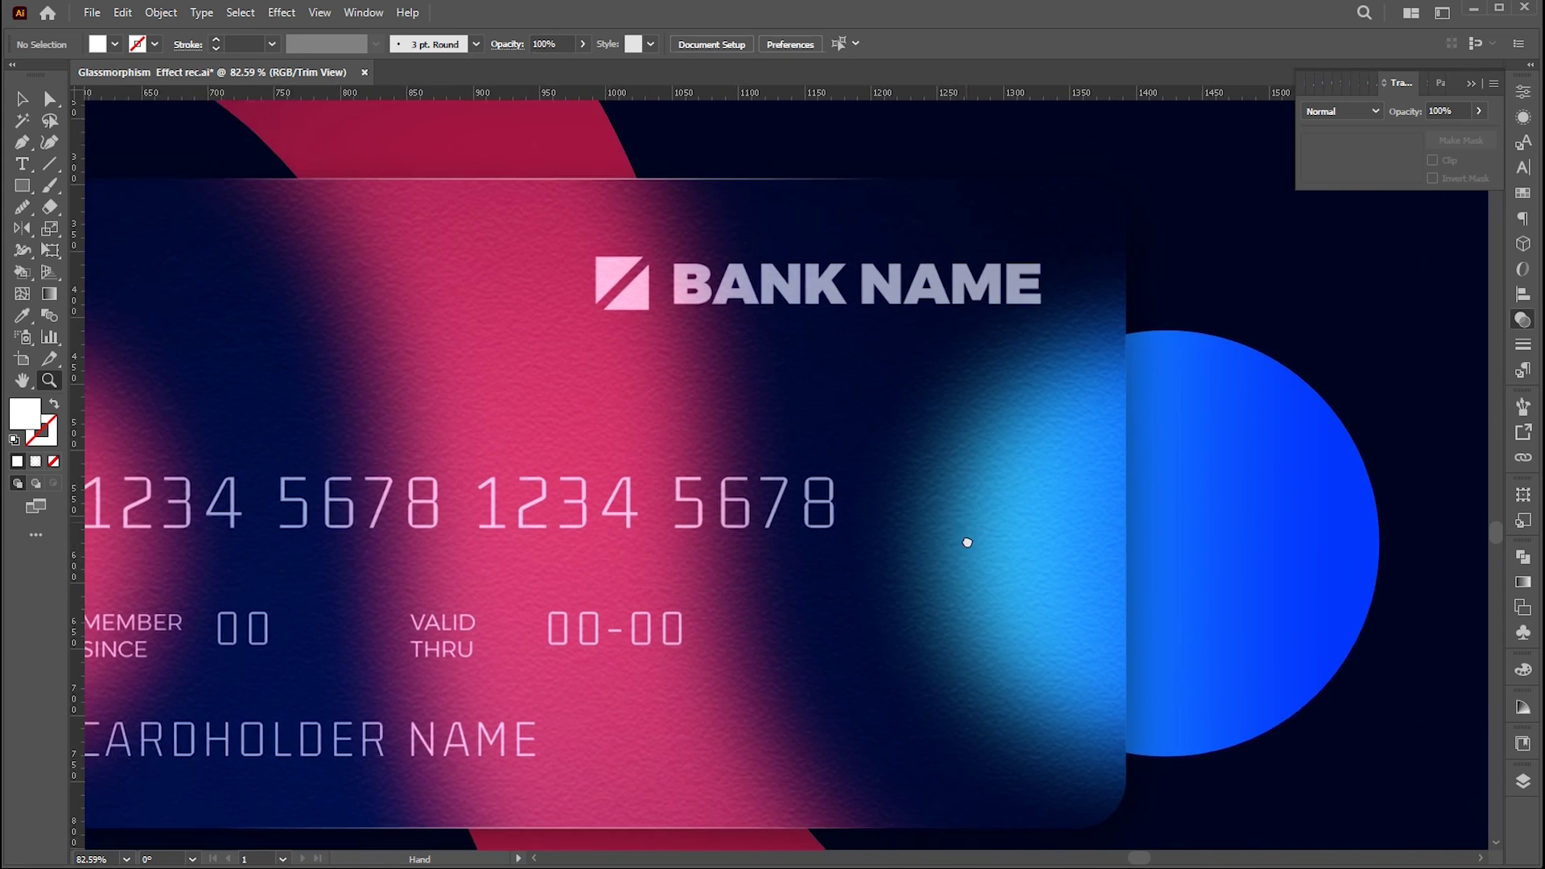
drag(966, 535, 952, 457)
drag(1031, 450, 907, 459)
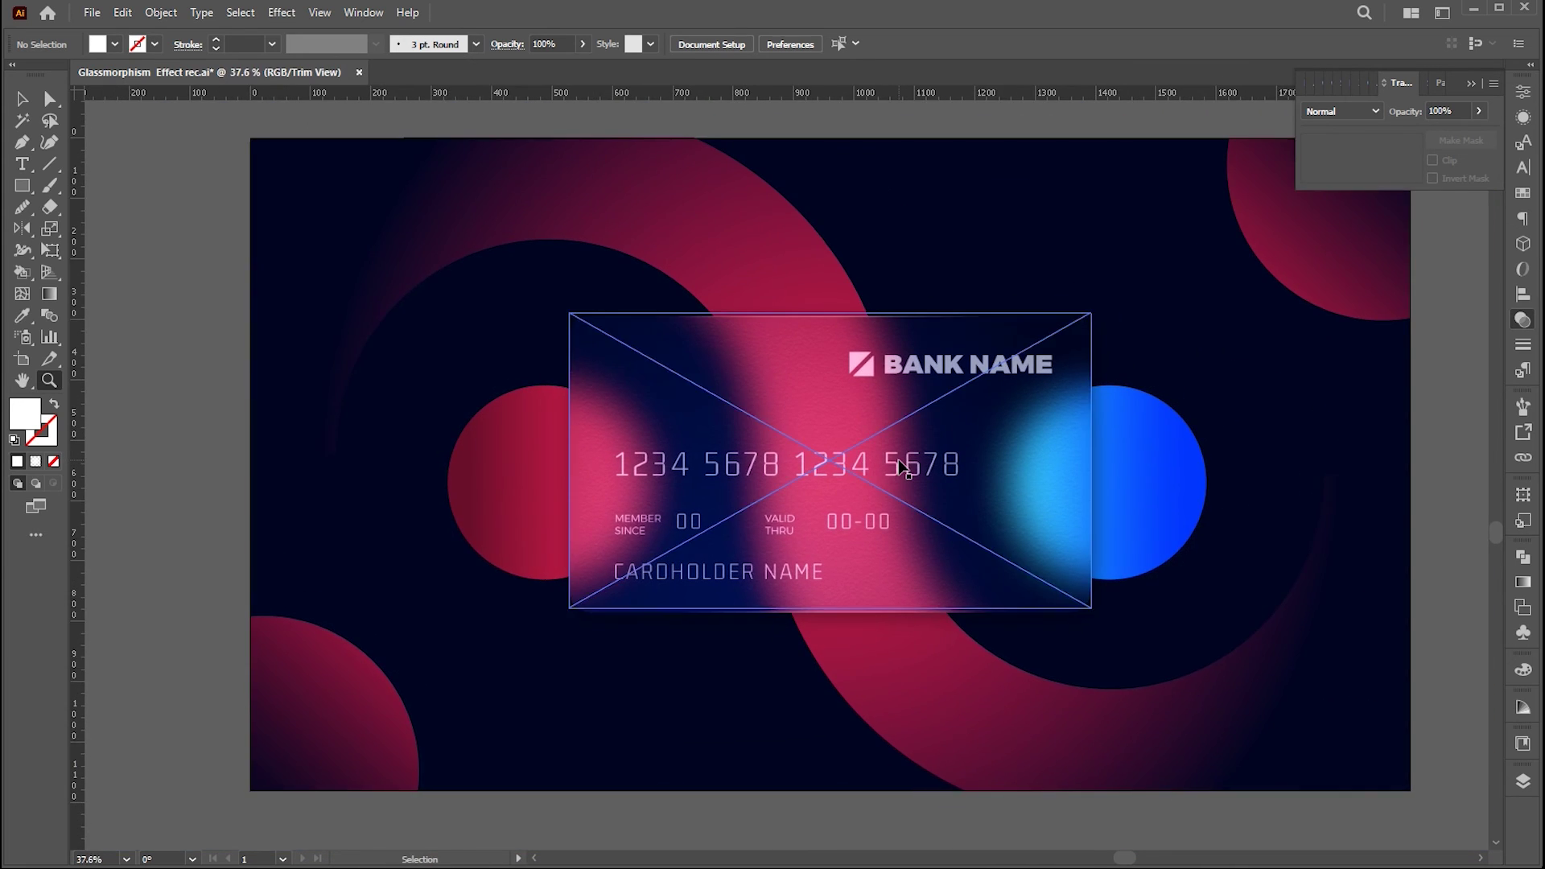
key(ctrl+0)
key(v)
click(1474, 81)
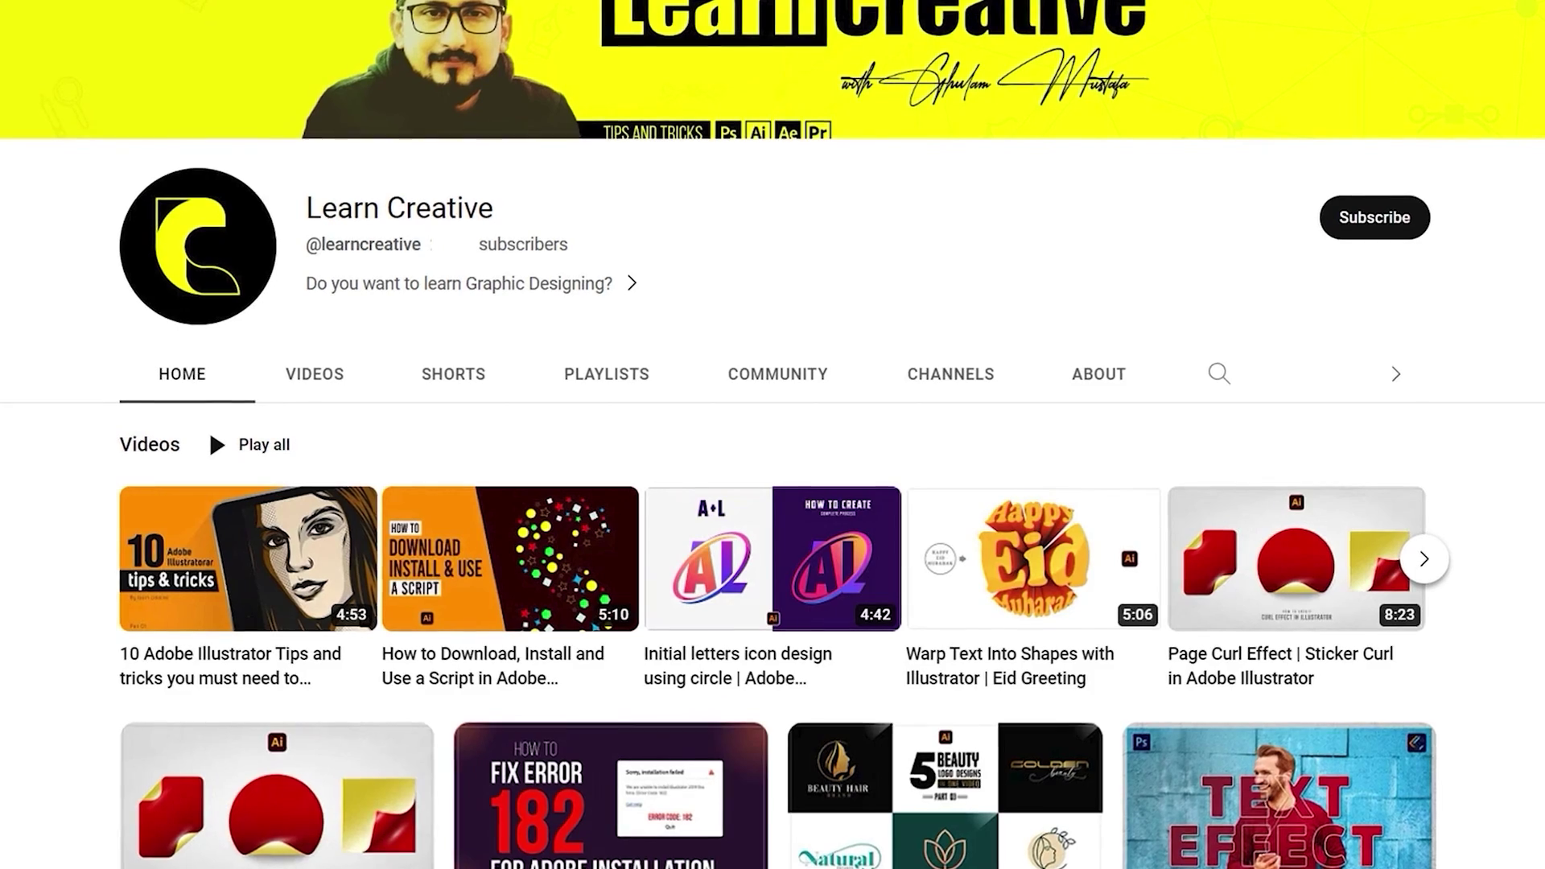